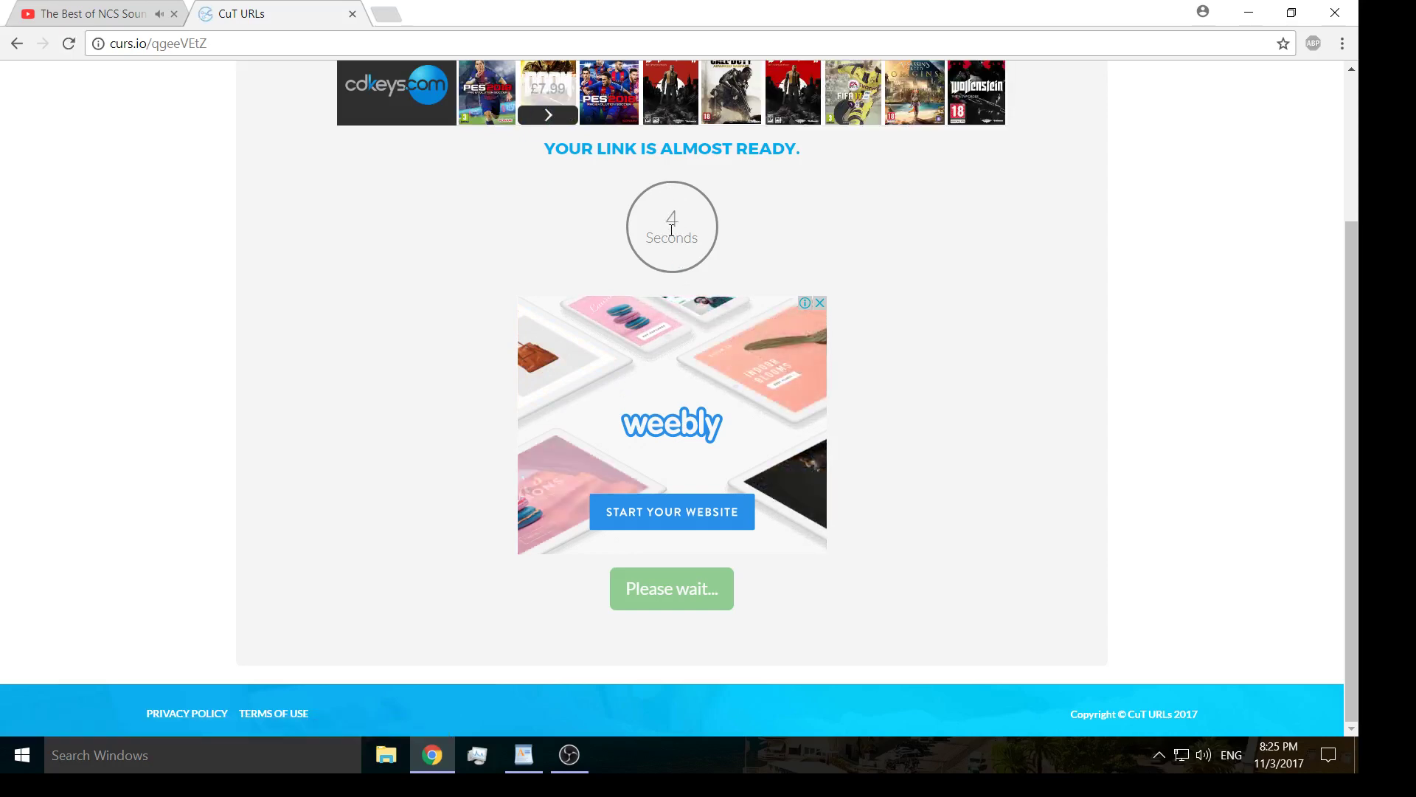
Step: Wait out the shortener's countdown and get the destination link for part 1 of the patch
scroll(667, 236, up, 3)
scroll(619, 369, down, 3)
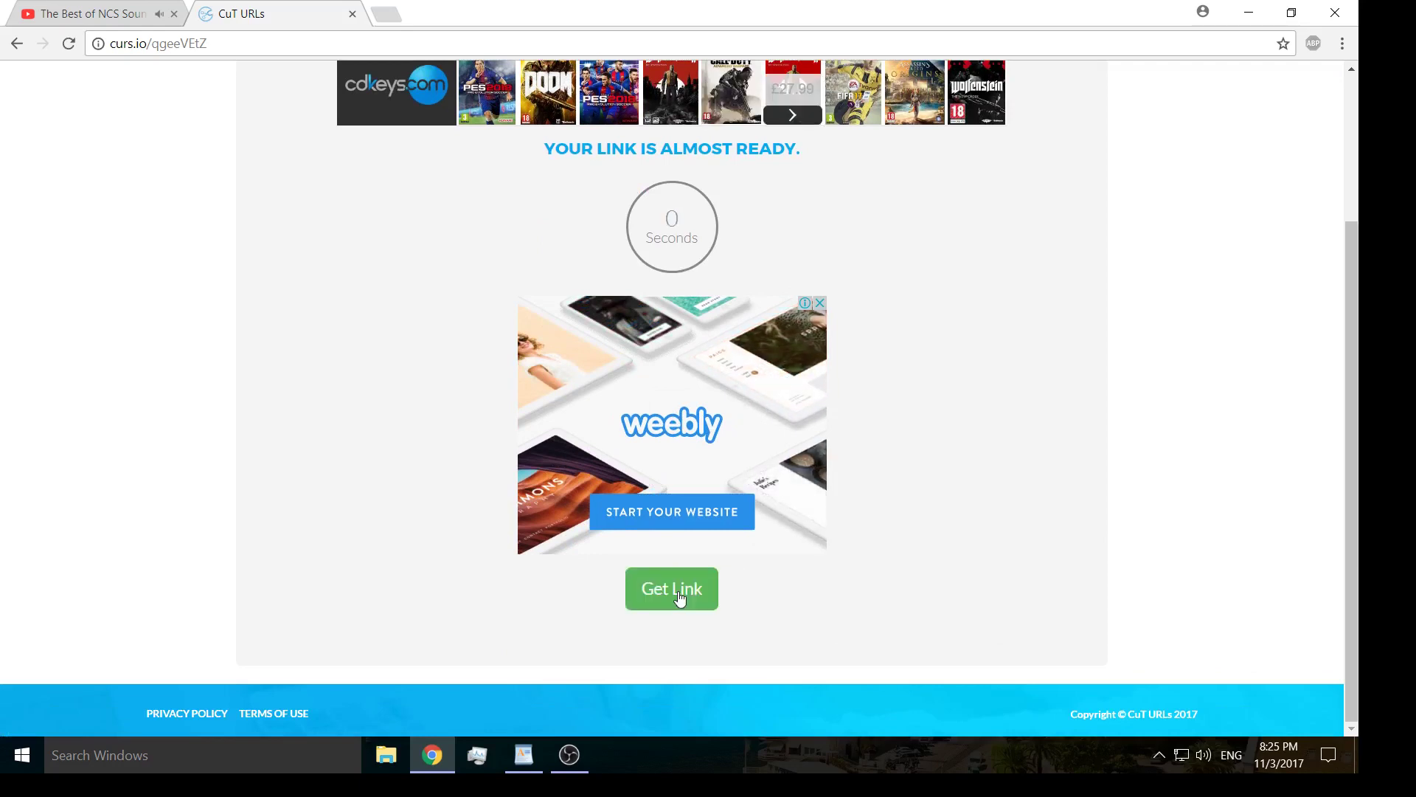
click(679, 597)
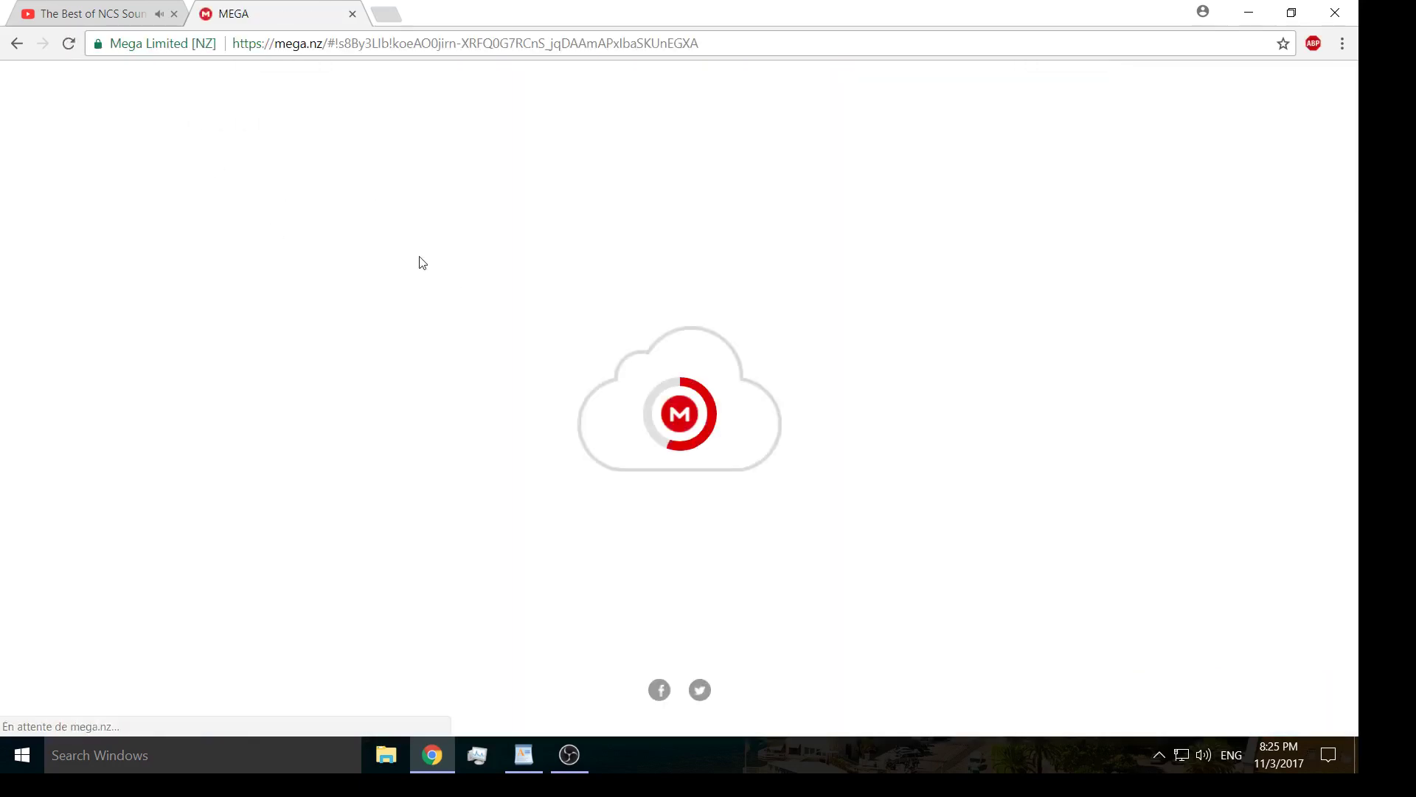
Step: Save SetupsmokeX11.part1.rar from the MEGA page and cancel the resulting download
click(594, 405)
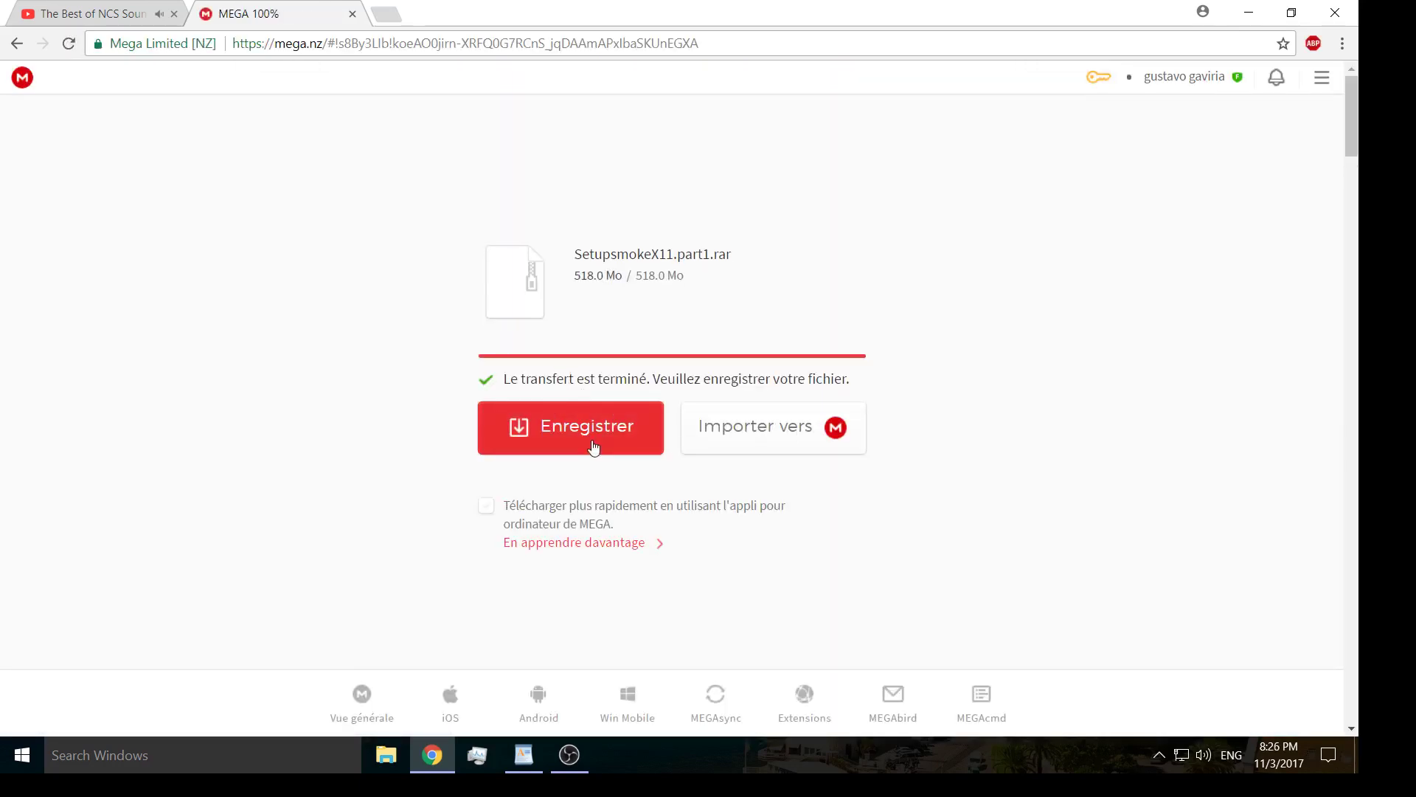
click(576, 437)
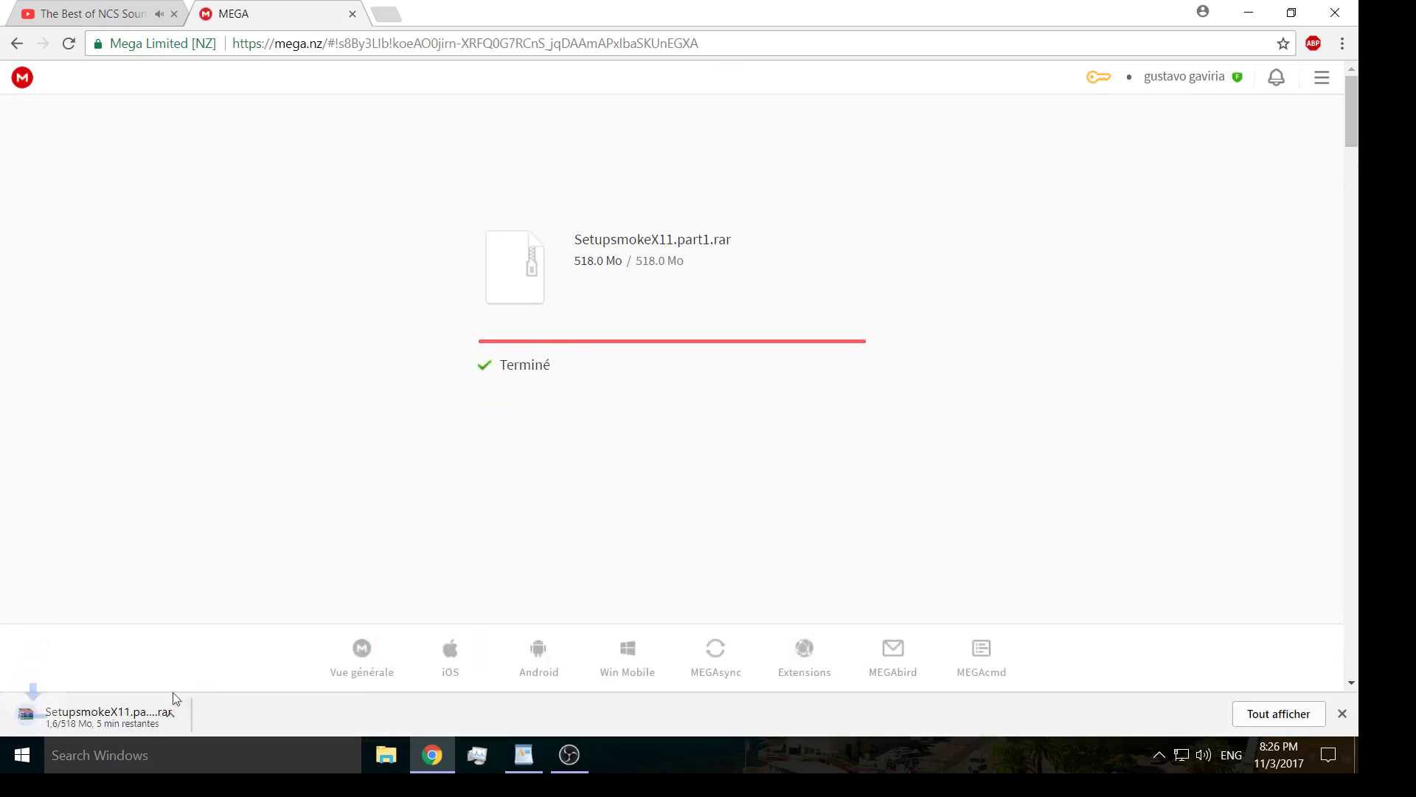
right_click(143, 703)
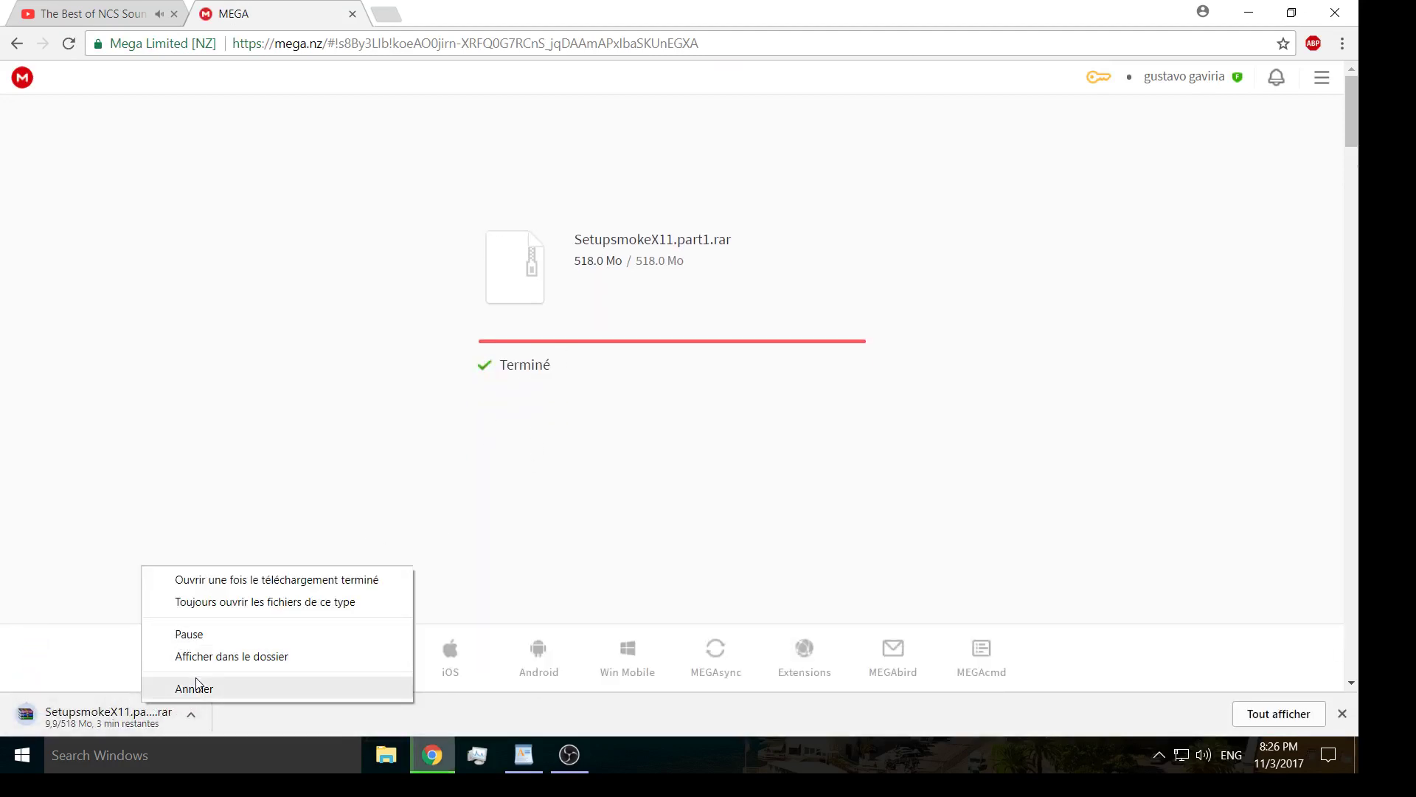
click(244, 685)
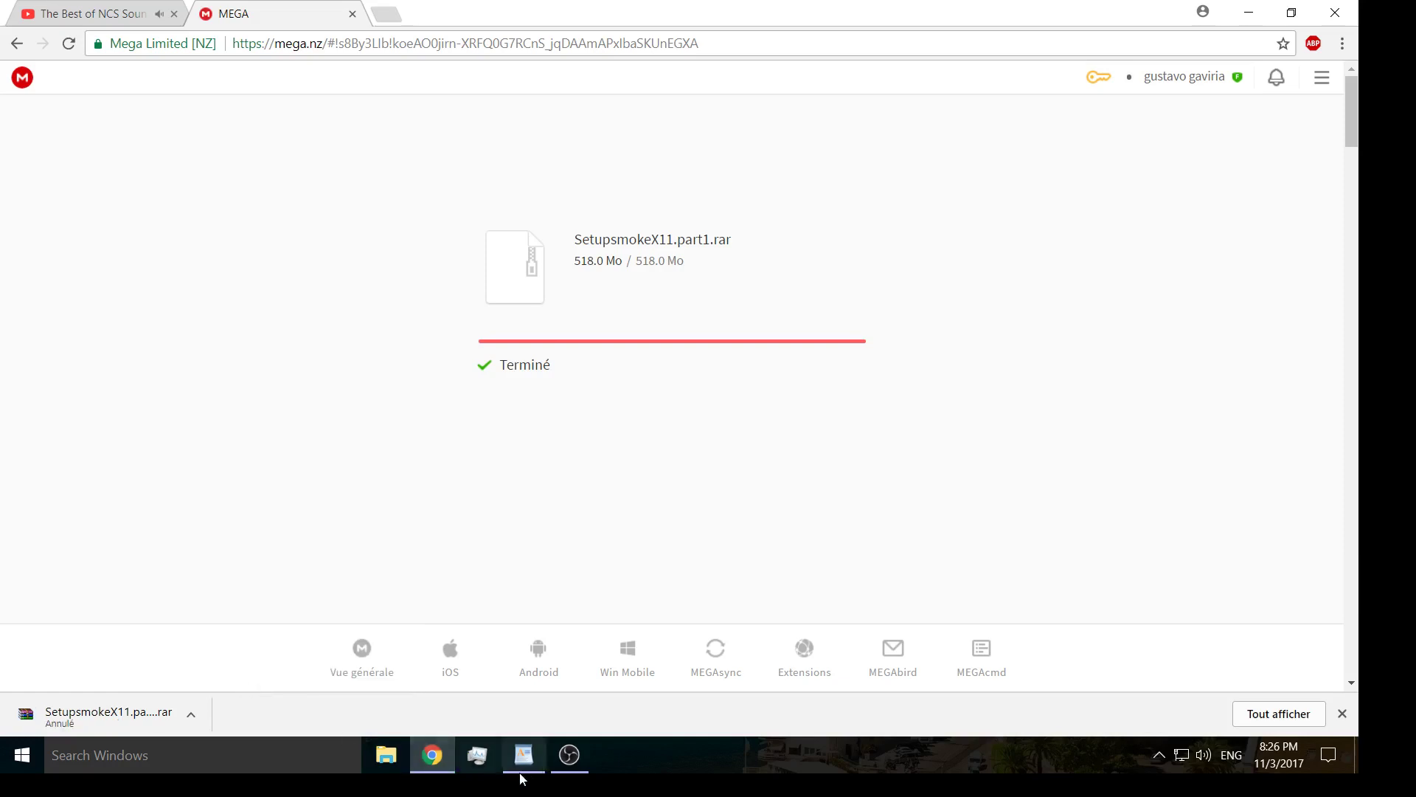
Step: Switch to the inro.txt notes in WordPad and read the MEGA part 2 line and the instruction to download all parts
click(523, 754)
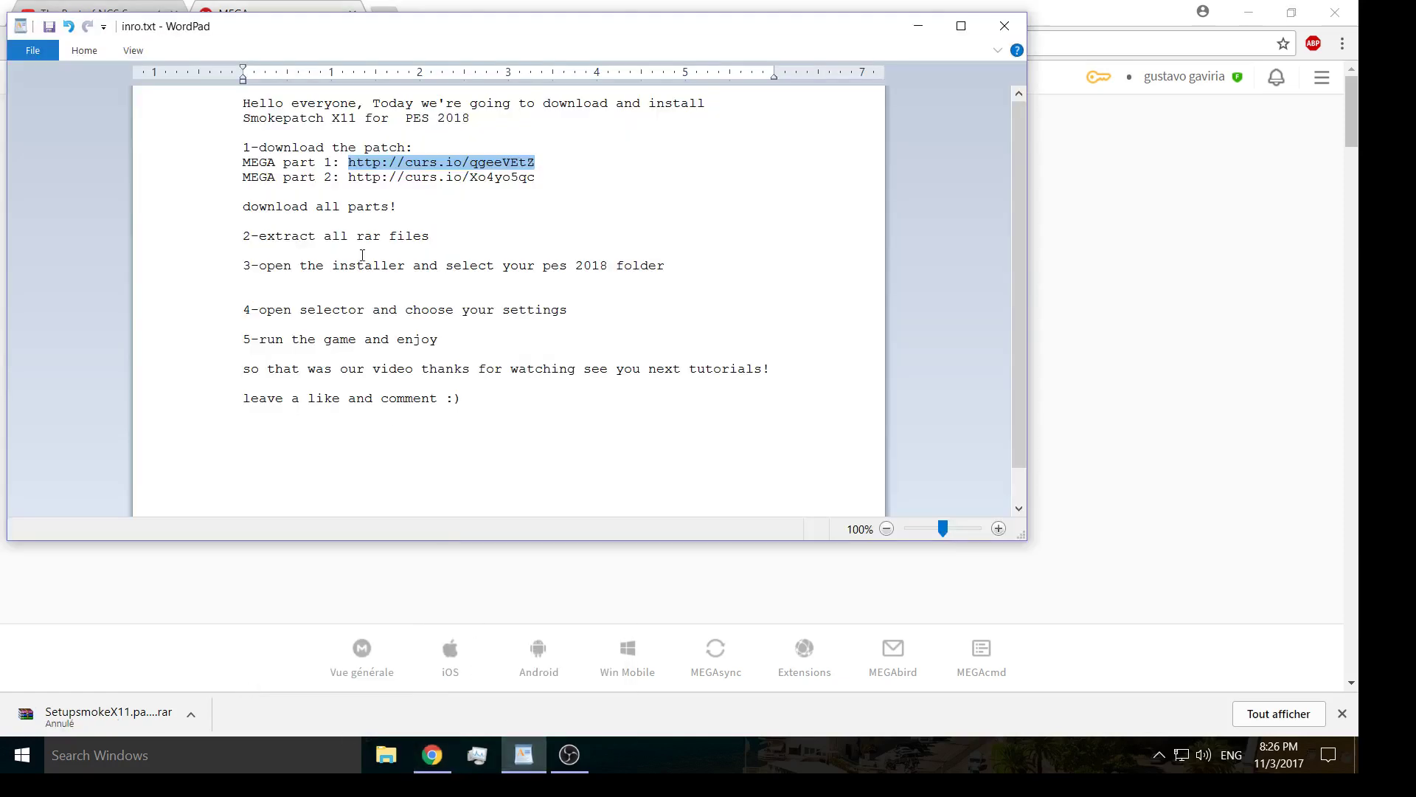
double_click(259, 178)
click(308, 180)
double_click(308, 179)
click(327, 177)
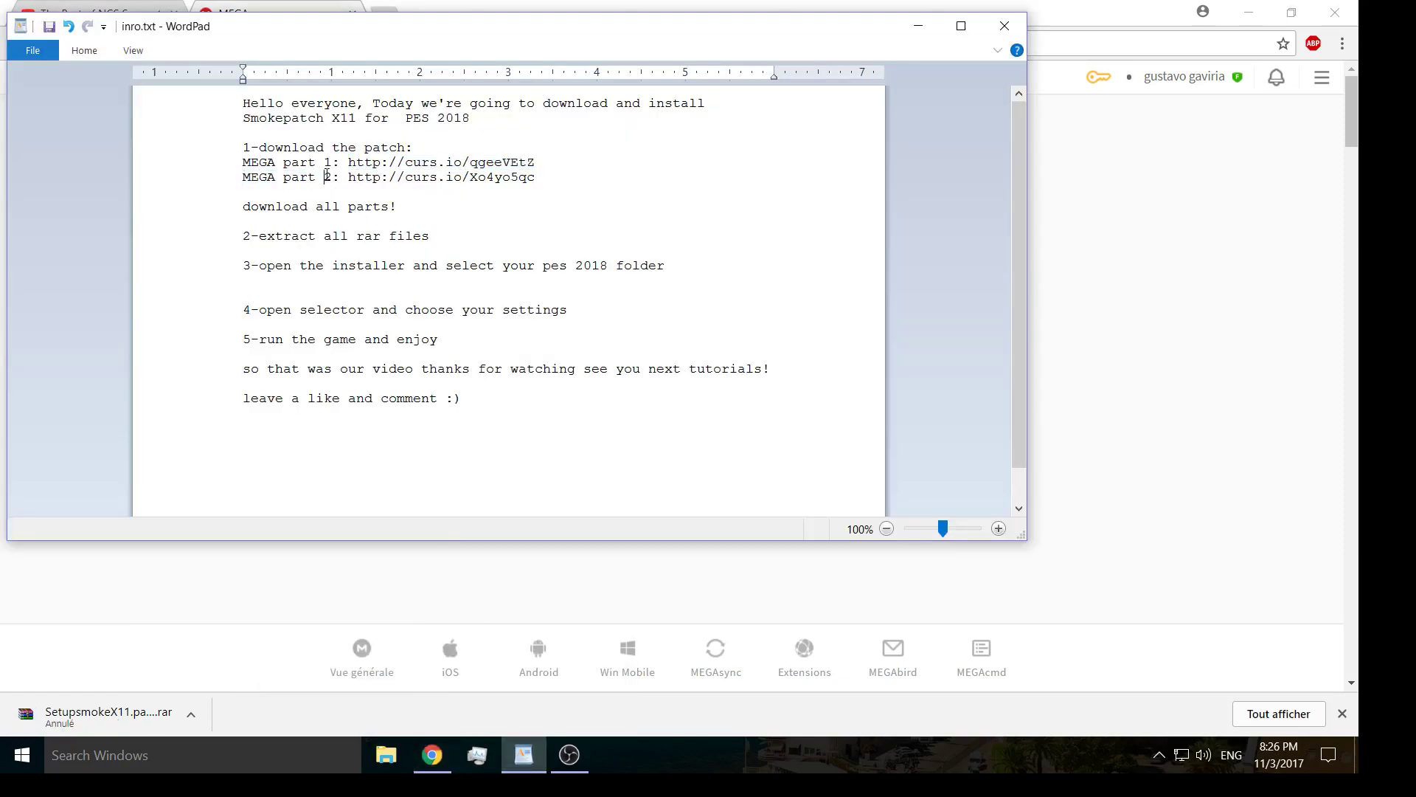
double_click(267, 209)
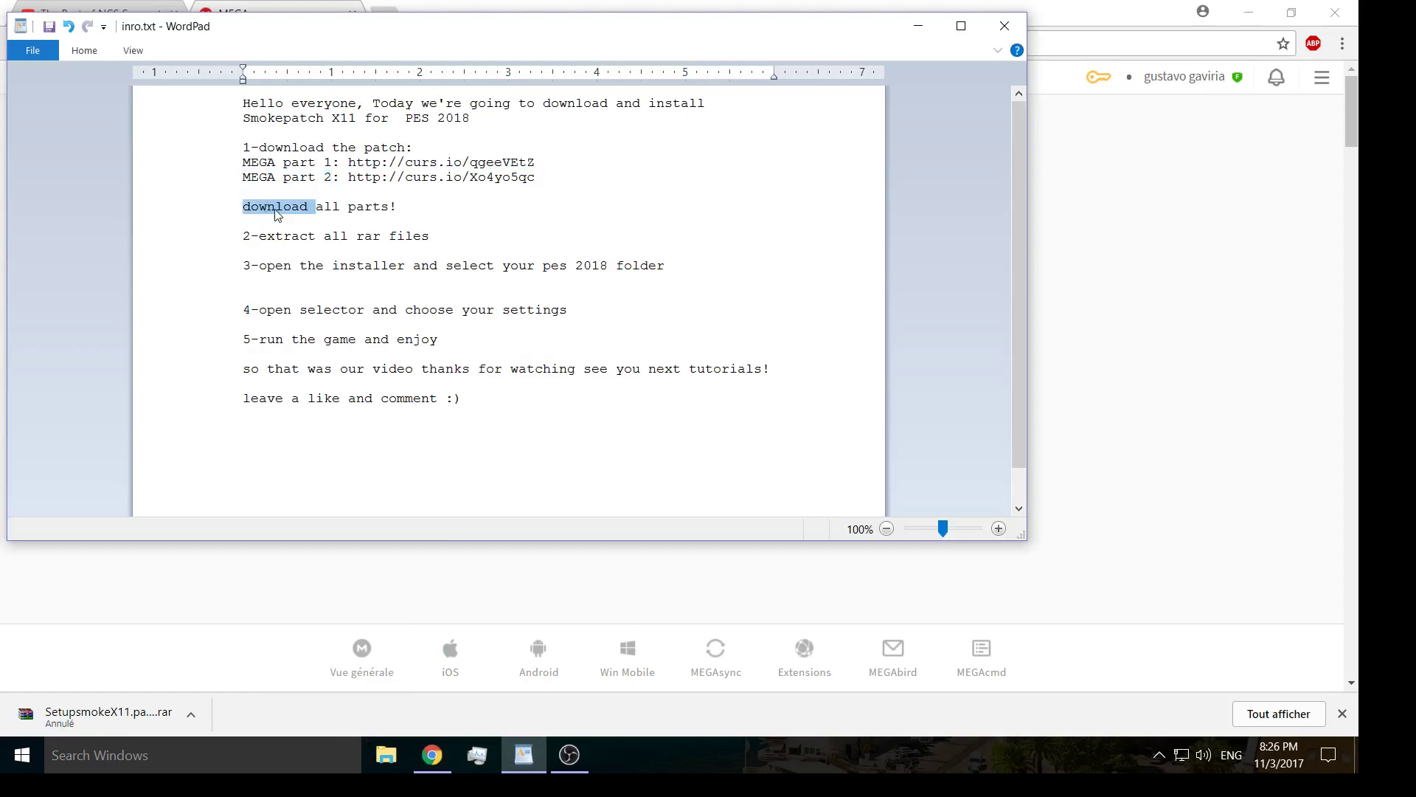
click(326, 207)
double_click(327, 208)
double_click(364, 208)
triple_click(365, 207)
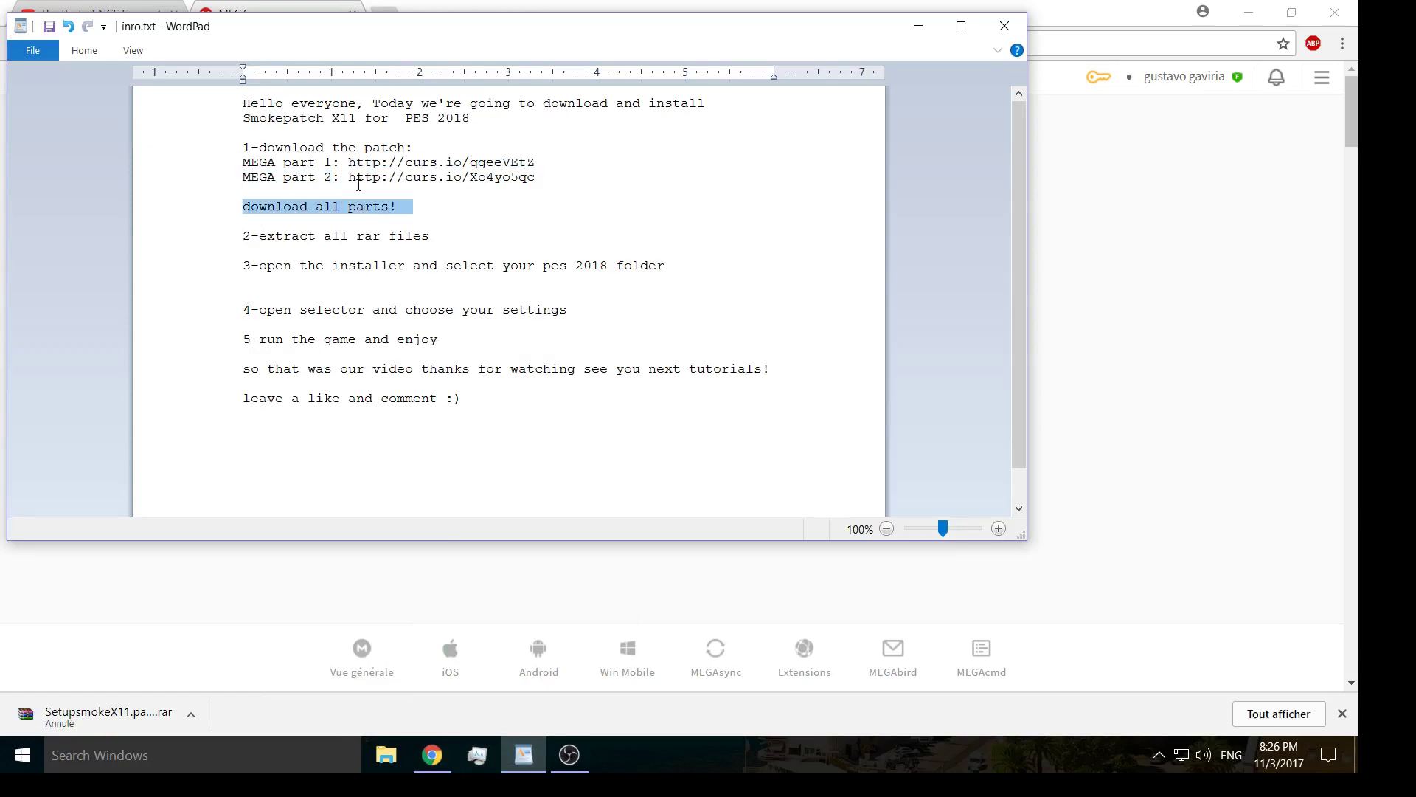
click(343, 179)
drag(349, 177, 512, 174)
key(ctrl+c)
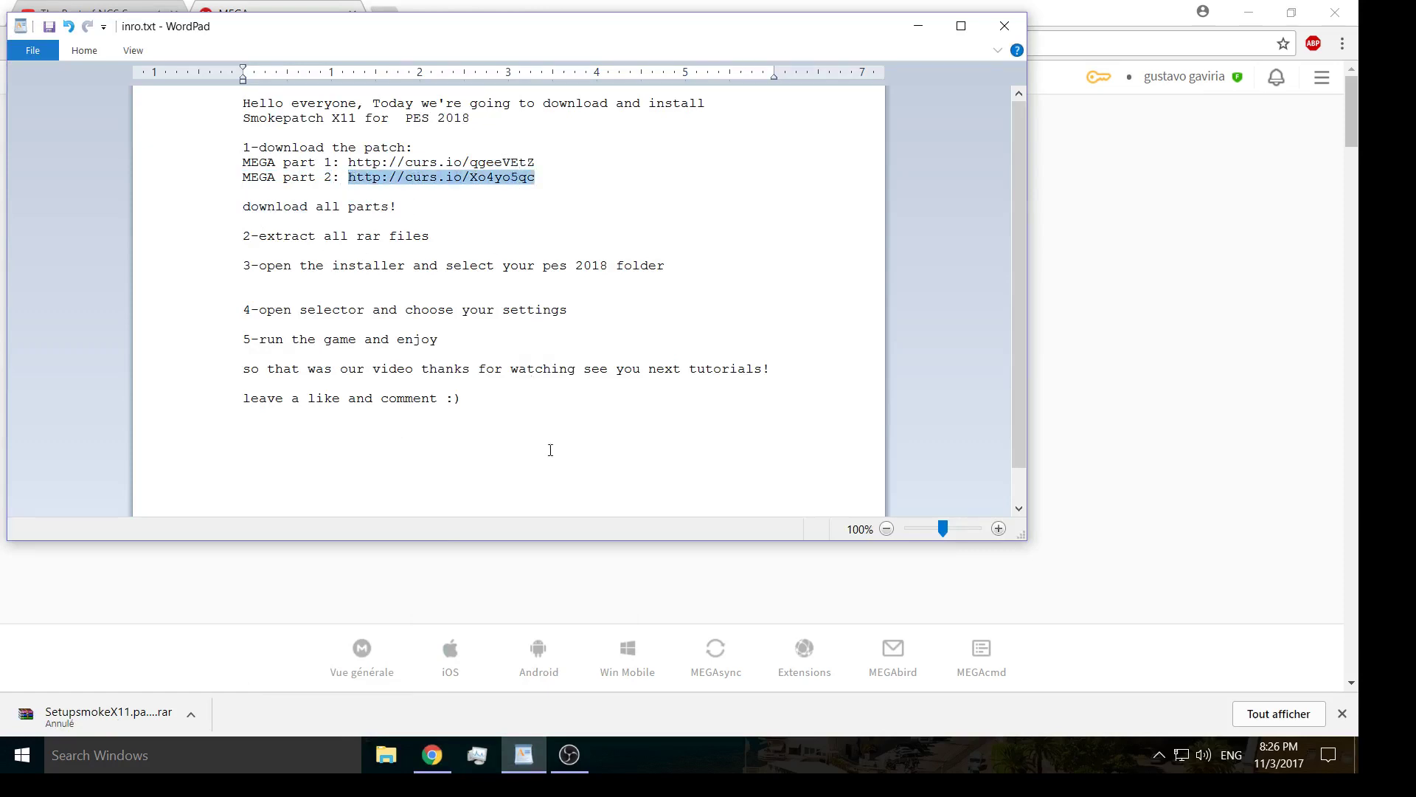
click(556, 603)
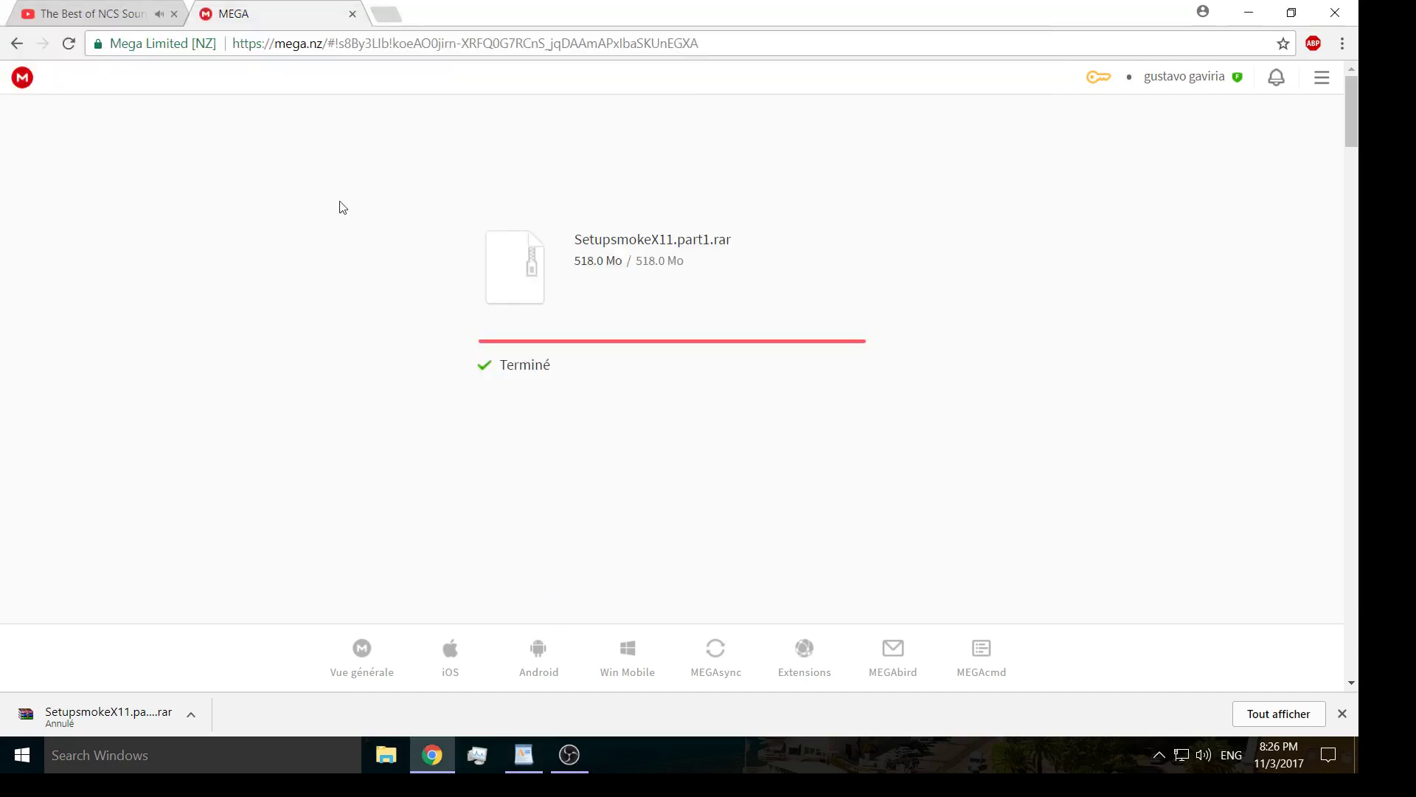
click(302, 42)
key(ctrl+v)
key(Return)
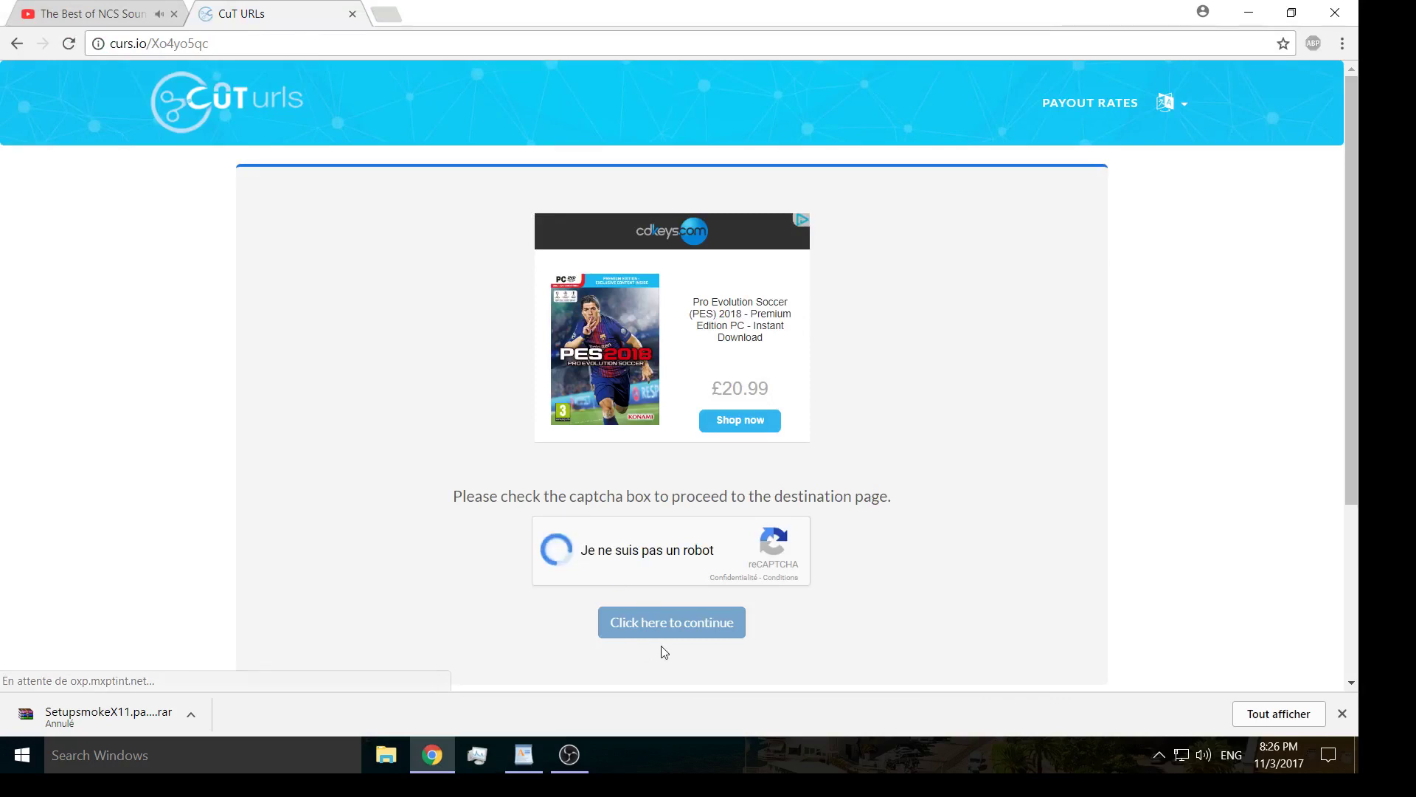
Step: Continue past the completed captcha, wait for the countdown and get the destination link to the part 2 MEGA page
click(696, 613)
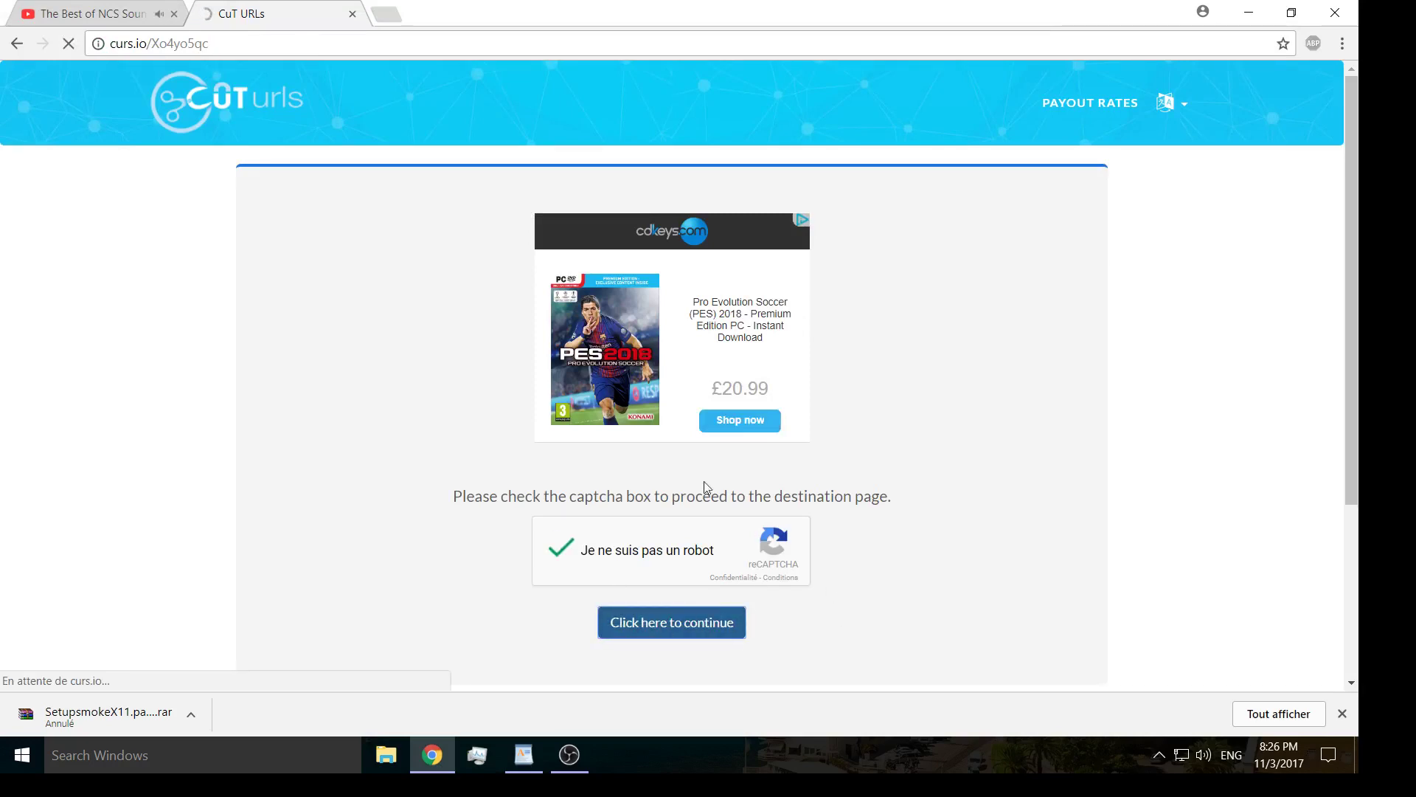
scroll(627, 406, down, 3)
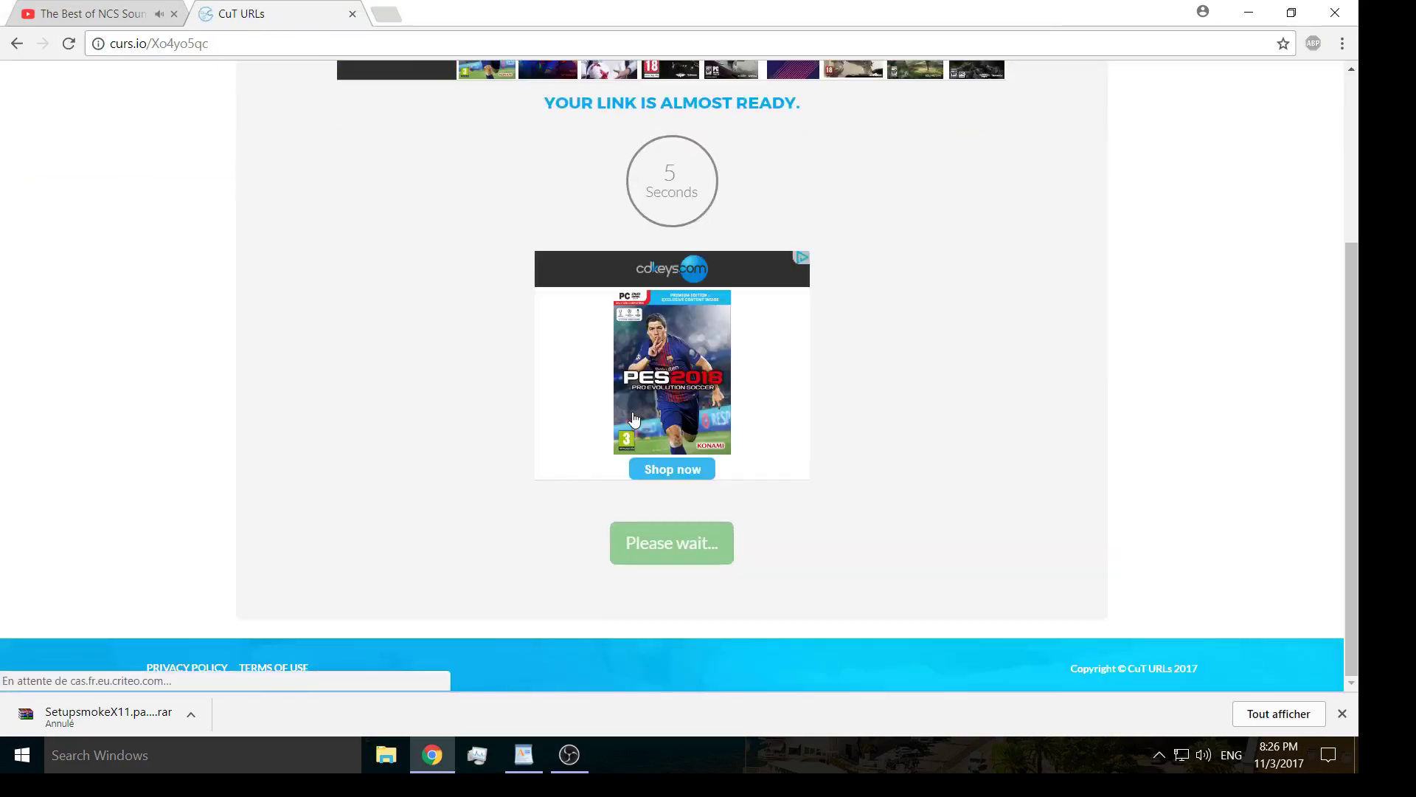
double_click(672, 192)
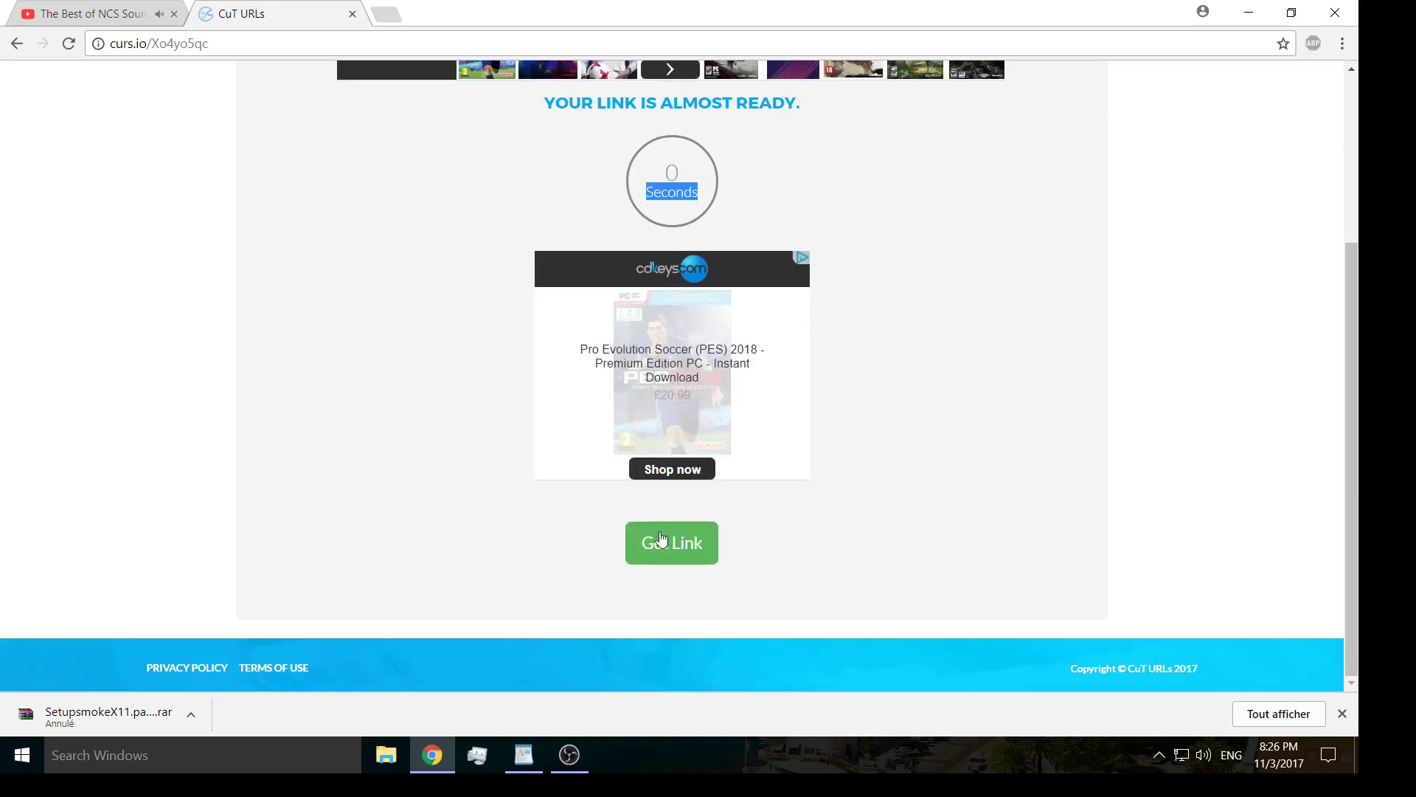
click(666, 555)
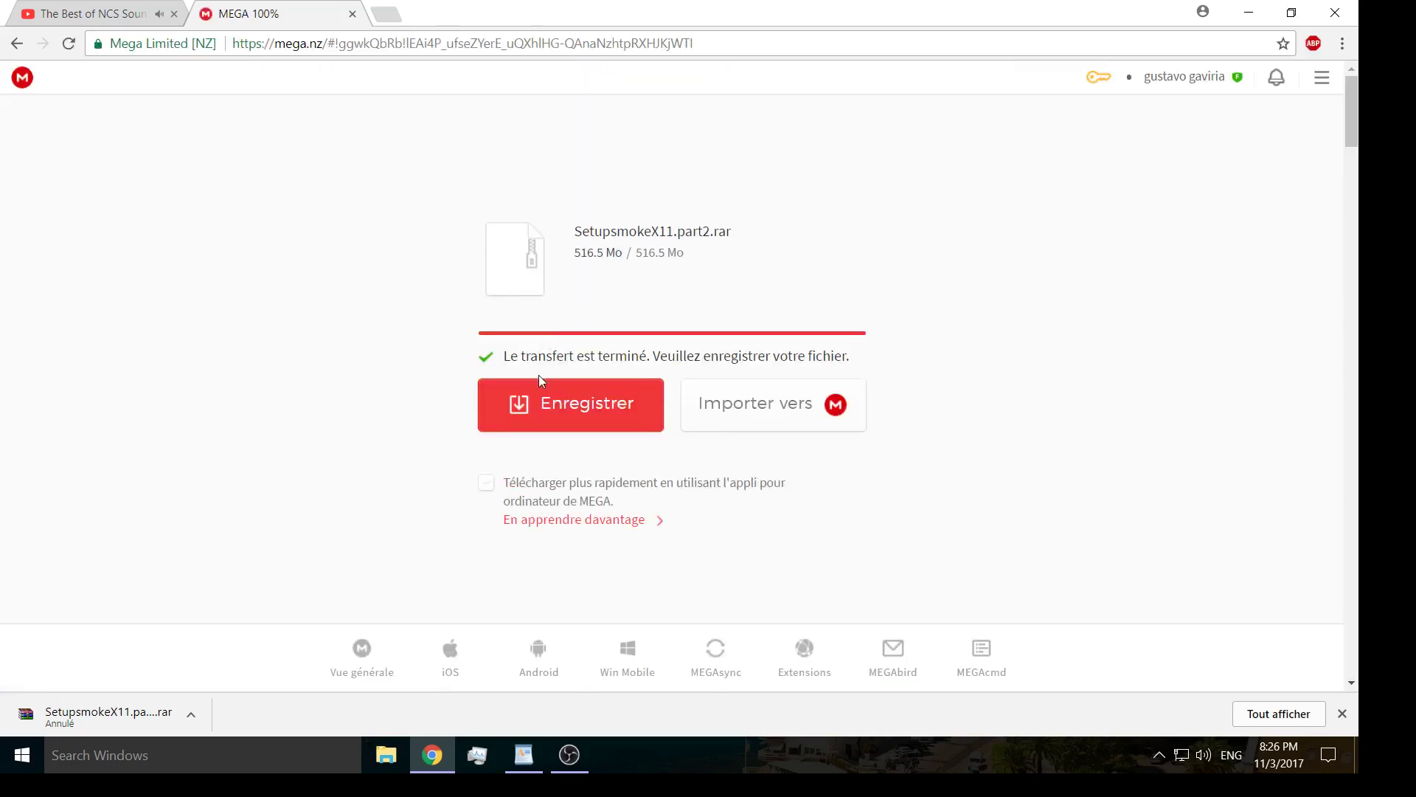
Step: Save SetupsmokeX11.part2.rar from MEGA, then cancel its download and dismiss the browser's download list
click(546, 391)
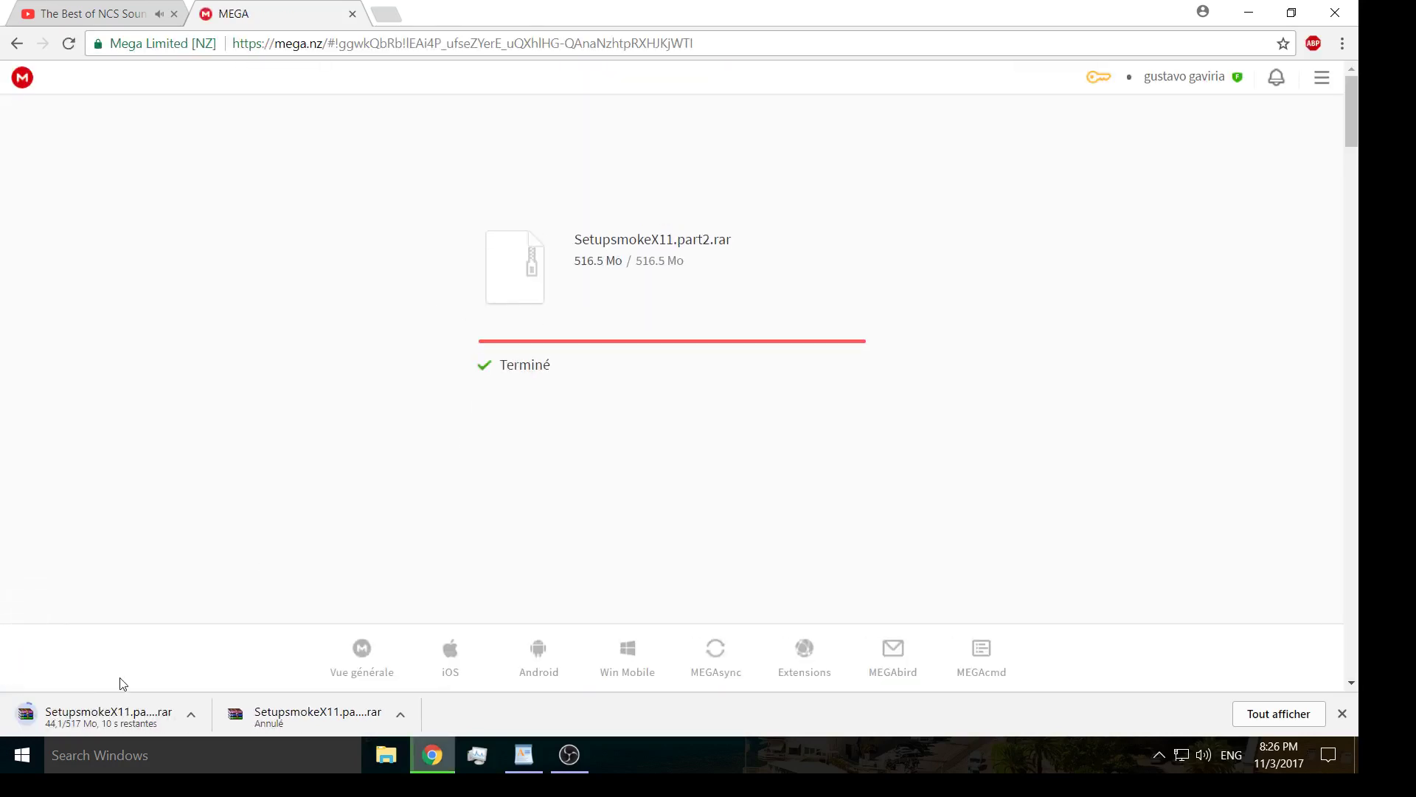
right_click(109, 715)
click(127, 699)
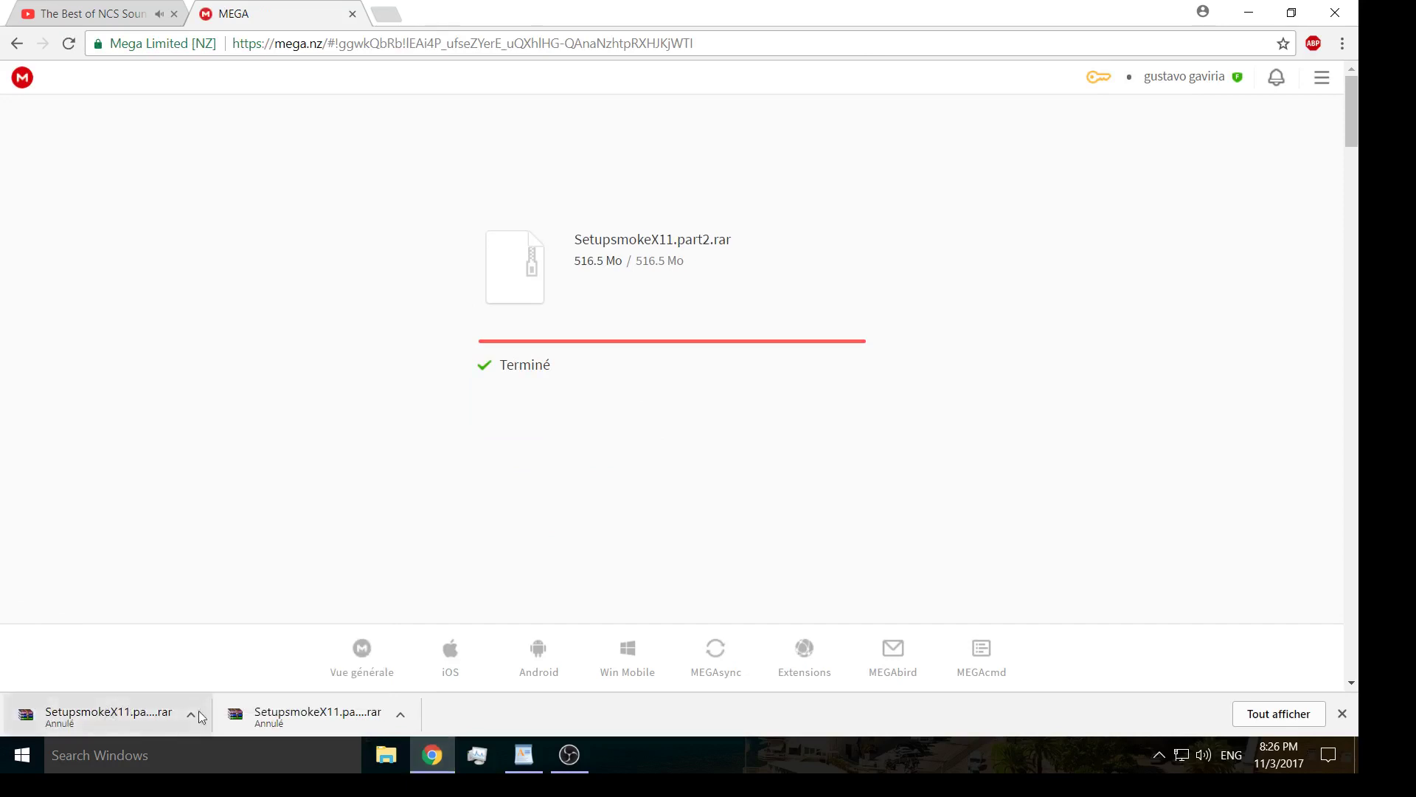
click(1342, 714)
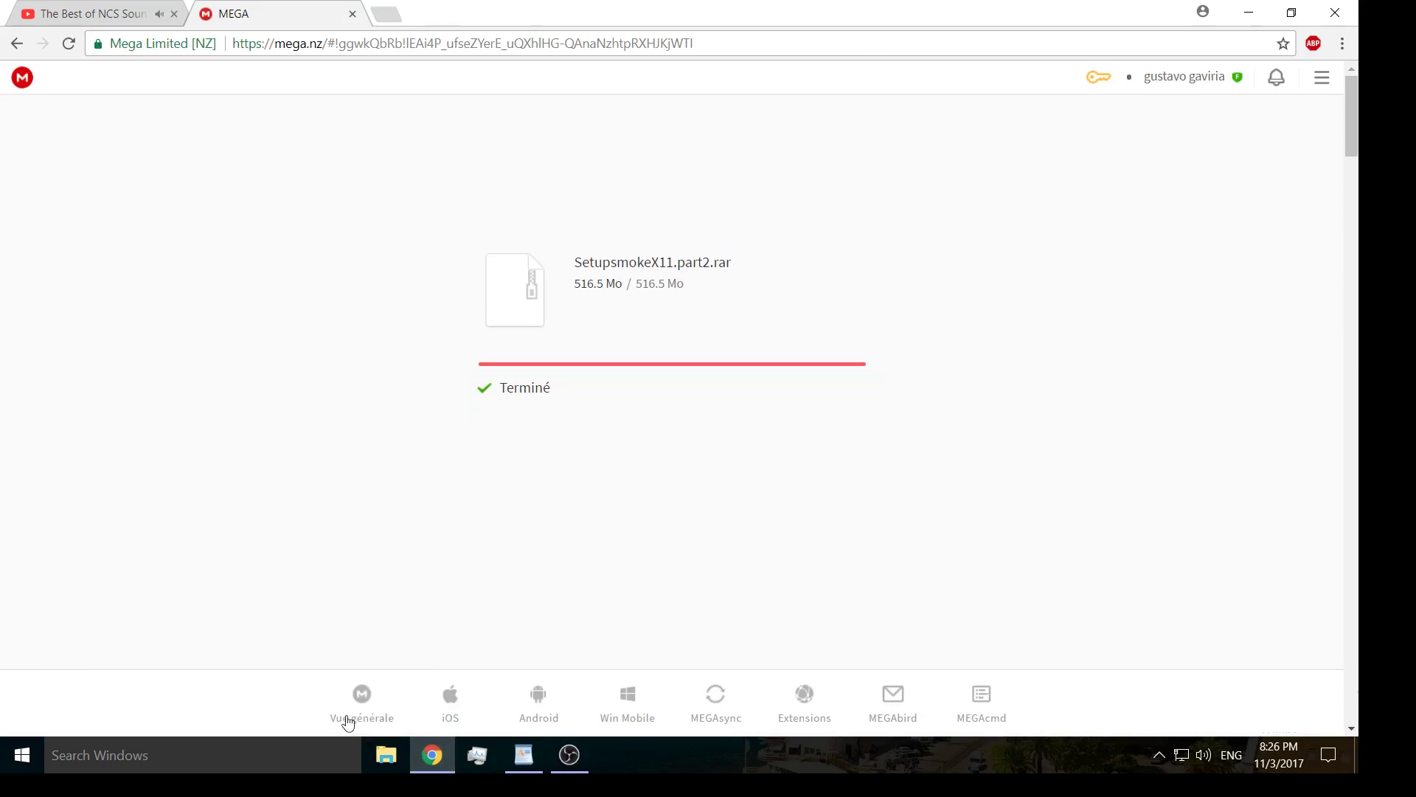
Step: Minimize Chrome to return to the WordPad notes and read step 2 about extracting all rar files
click(422, 751)
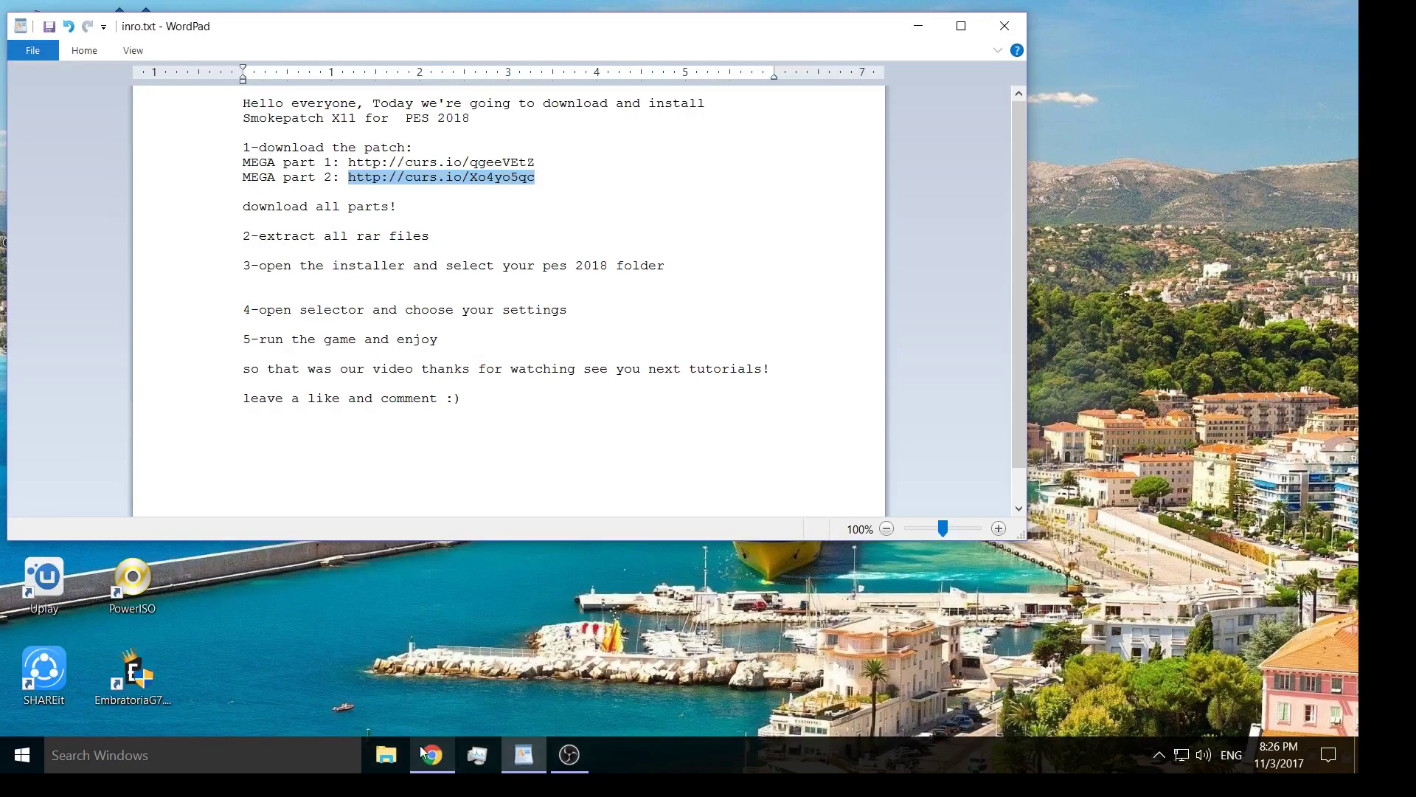
drag(255, 240, 245, 242)
double_click(276, 240)
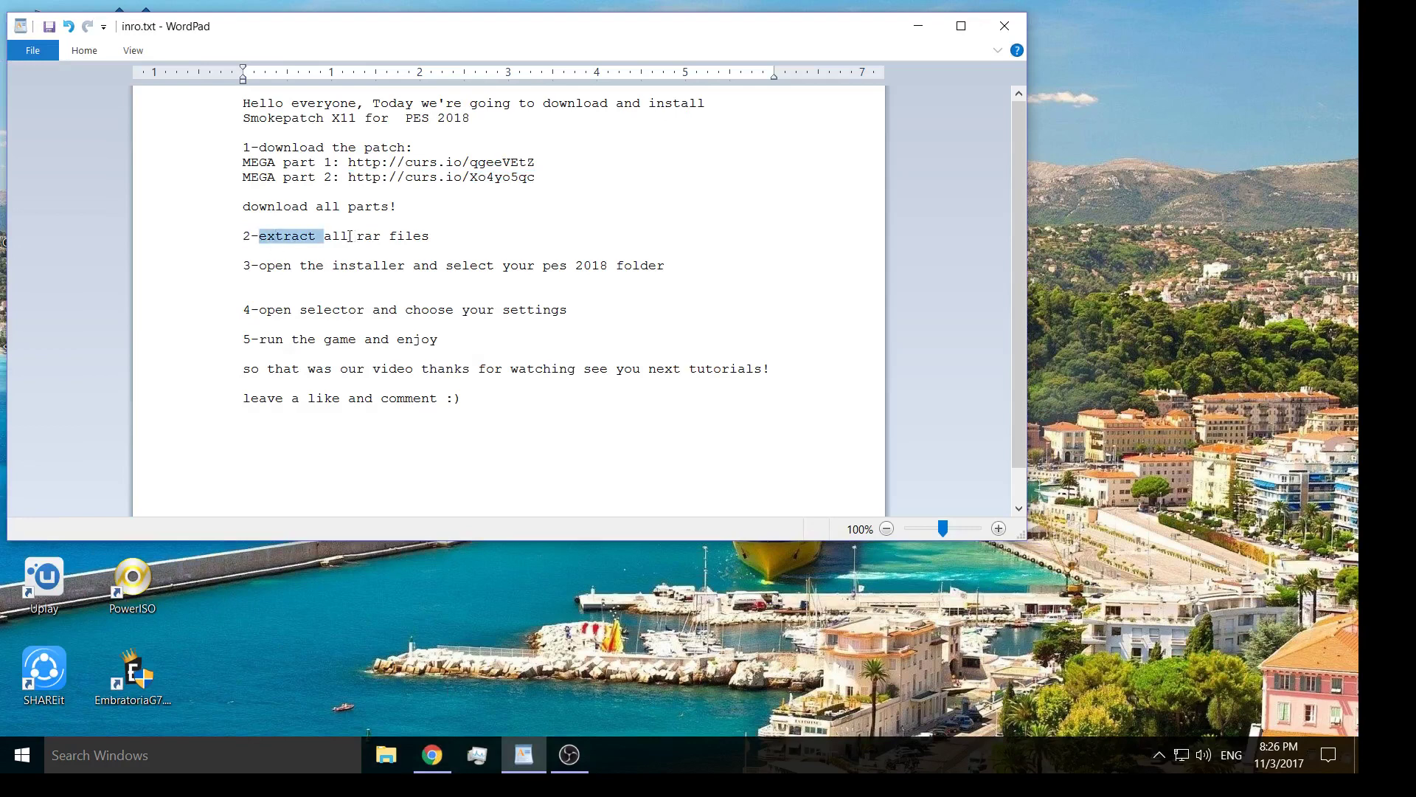
double_click(335, 238)
double_click(408, 236)
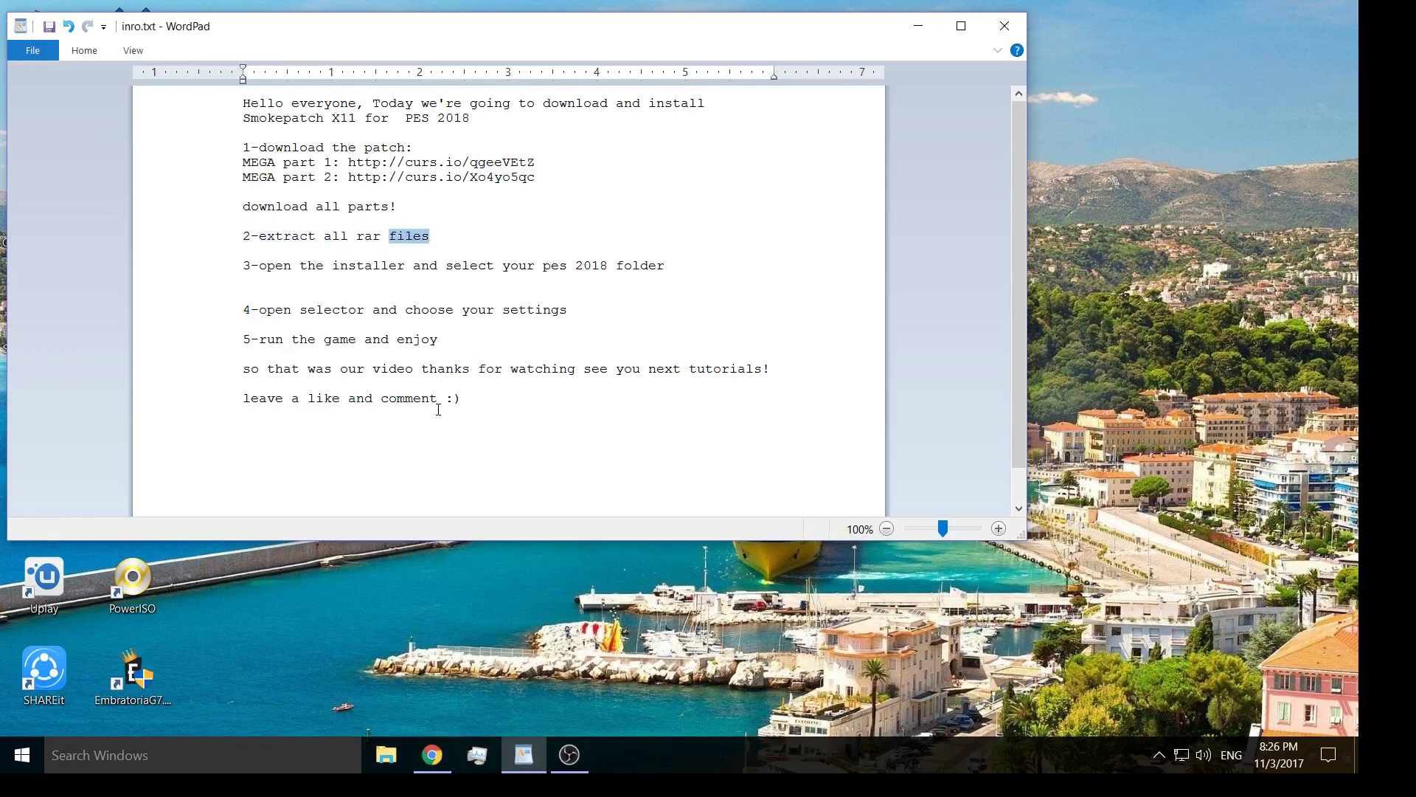
Step: In File Explorer's Downloads folder, extract SetupsmokeX11.part1.rar and SetupsmokeX11.part2.rar together with WinRAR
click(391, 748)
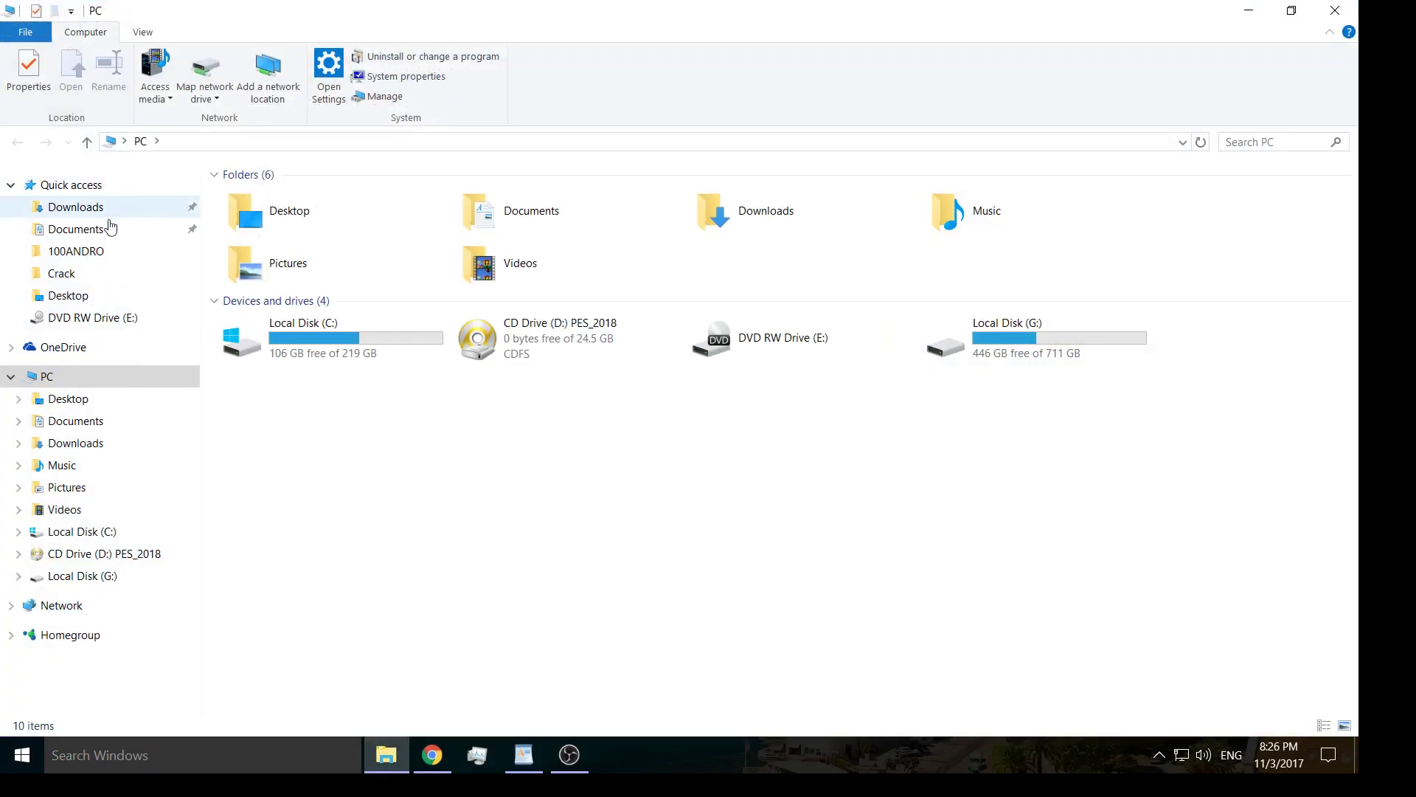
click(111, 213)
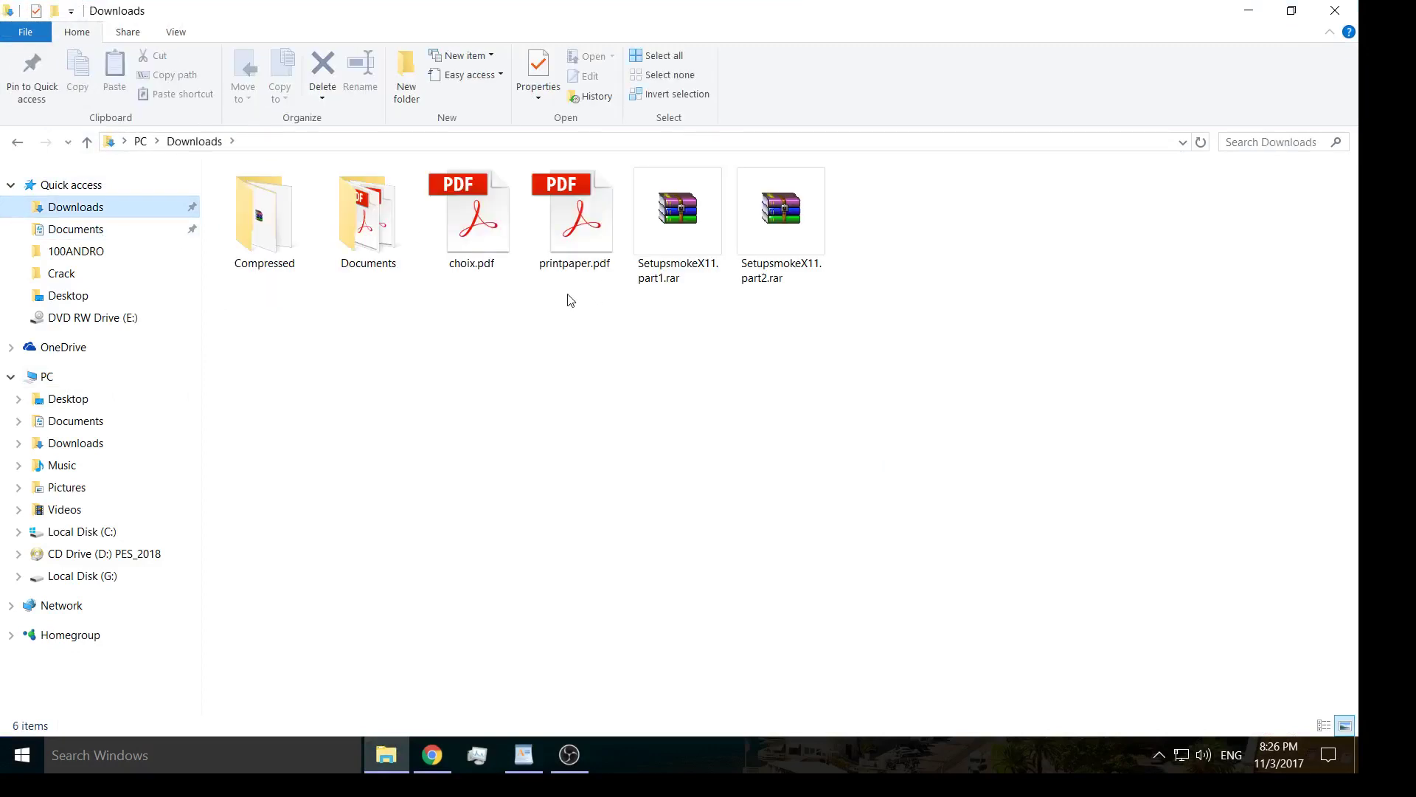
drag(789, 278, 691, 220)
right_click(691, 220)
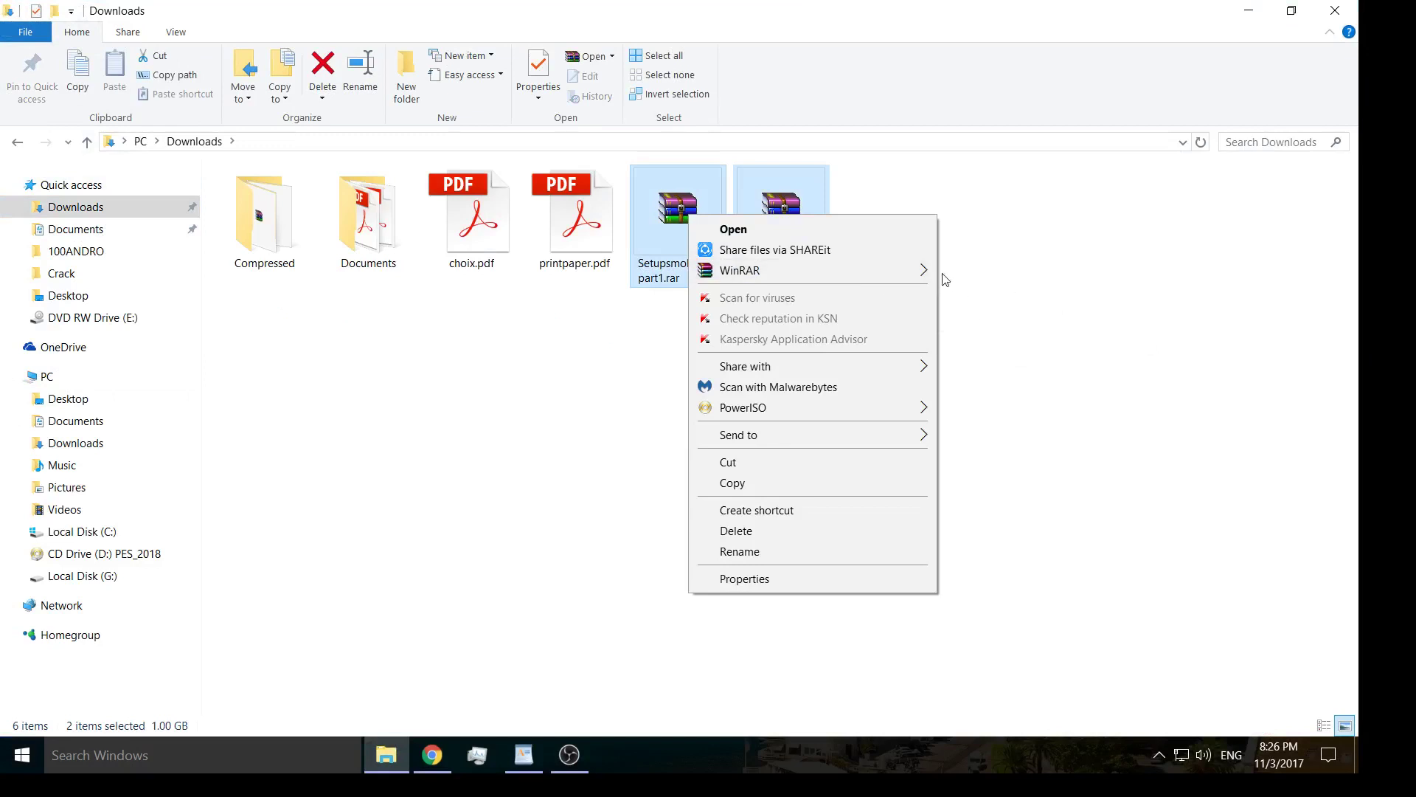
mouse_move(908, 272)
click(1011, 313)
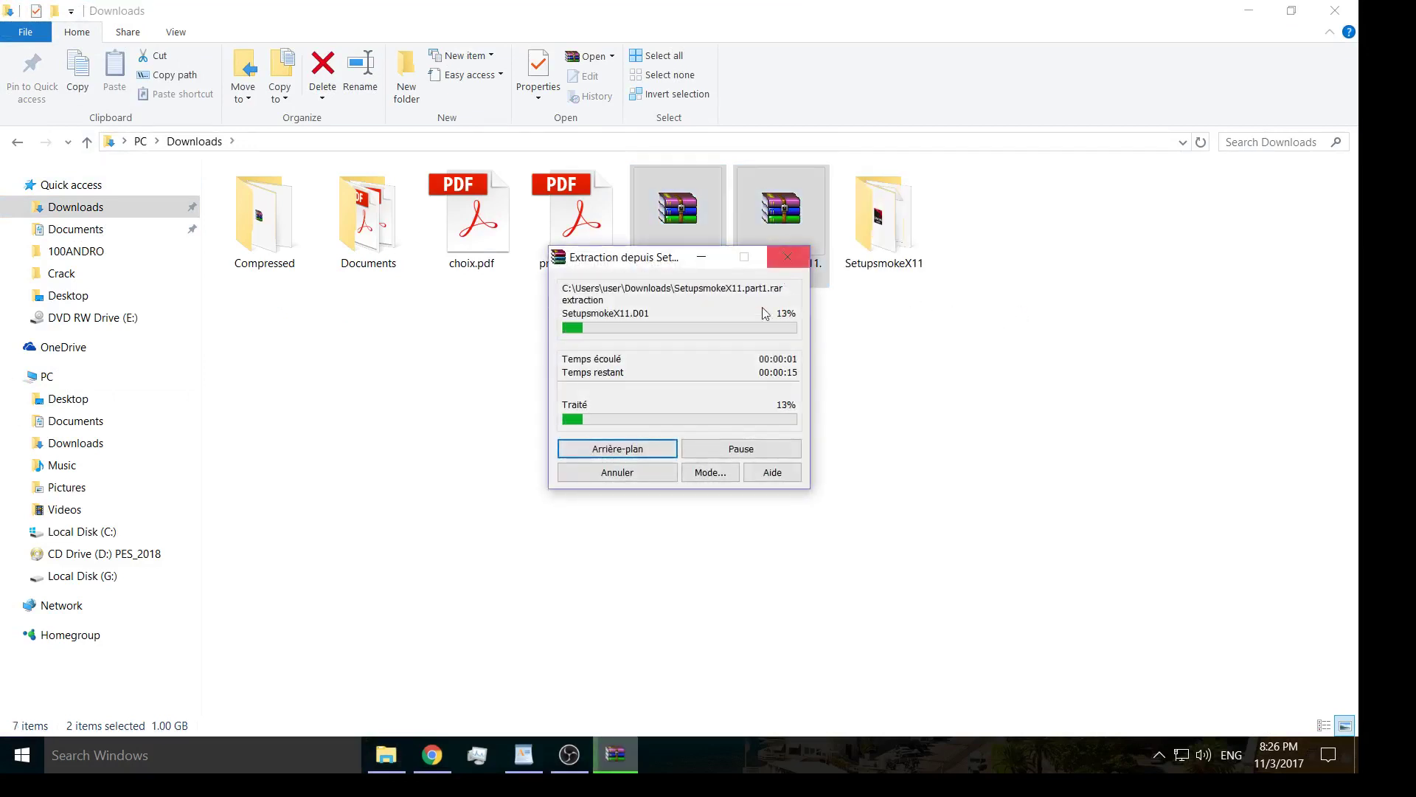
Step: Switch to the WordPad notes and read step 3 about opening the installer and selecting the PES 2018 folder
mouse_move(520, 754)
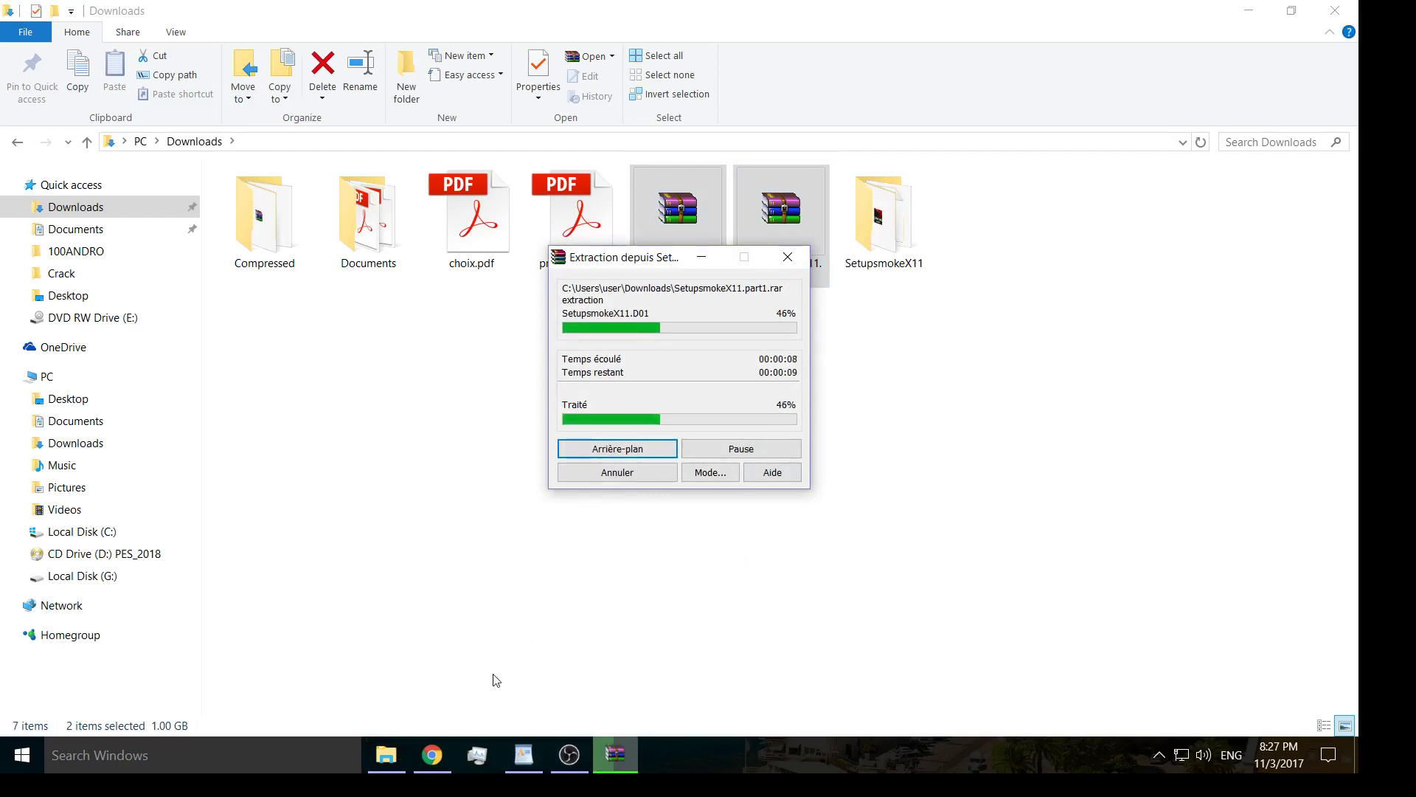
click(524, 754)
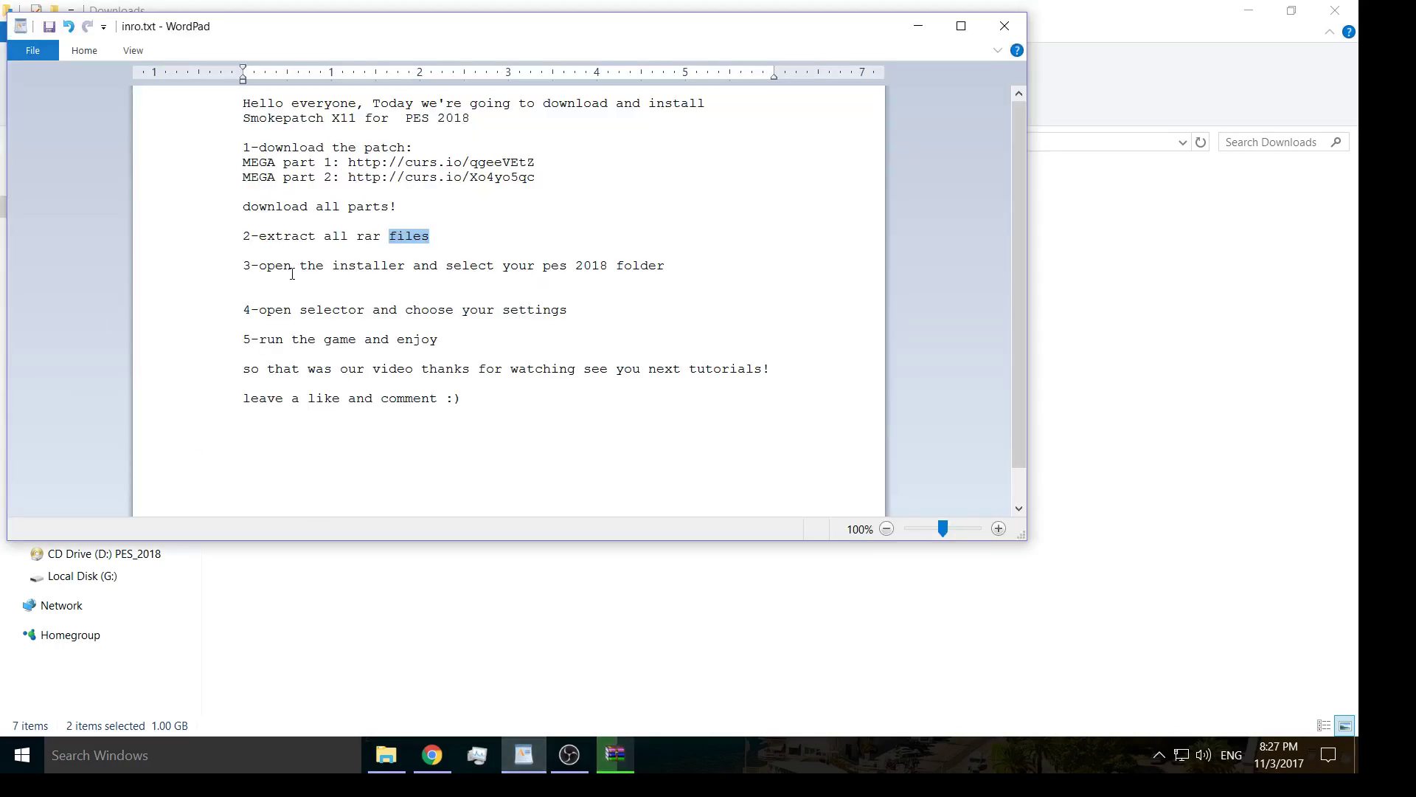
drag(250, 272, 233, 276)
click(261, 275)
double_click(278, 264)
double_click(311, 266)
double_click(368, 267)
double_click(424, 266)
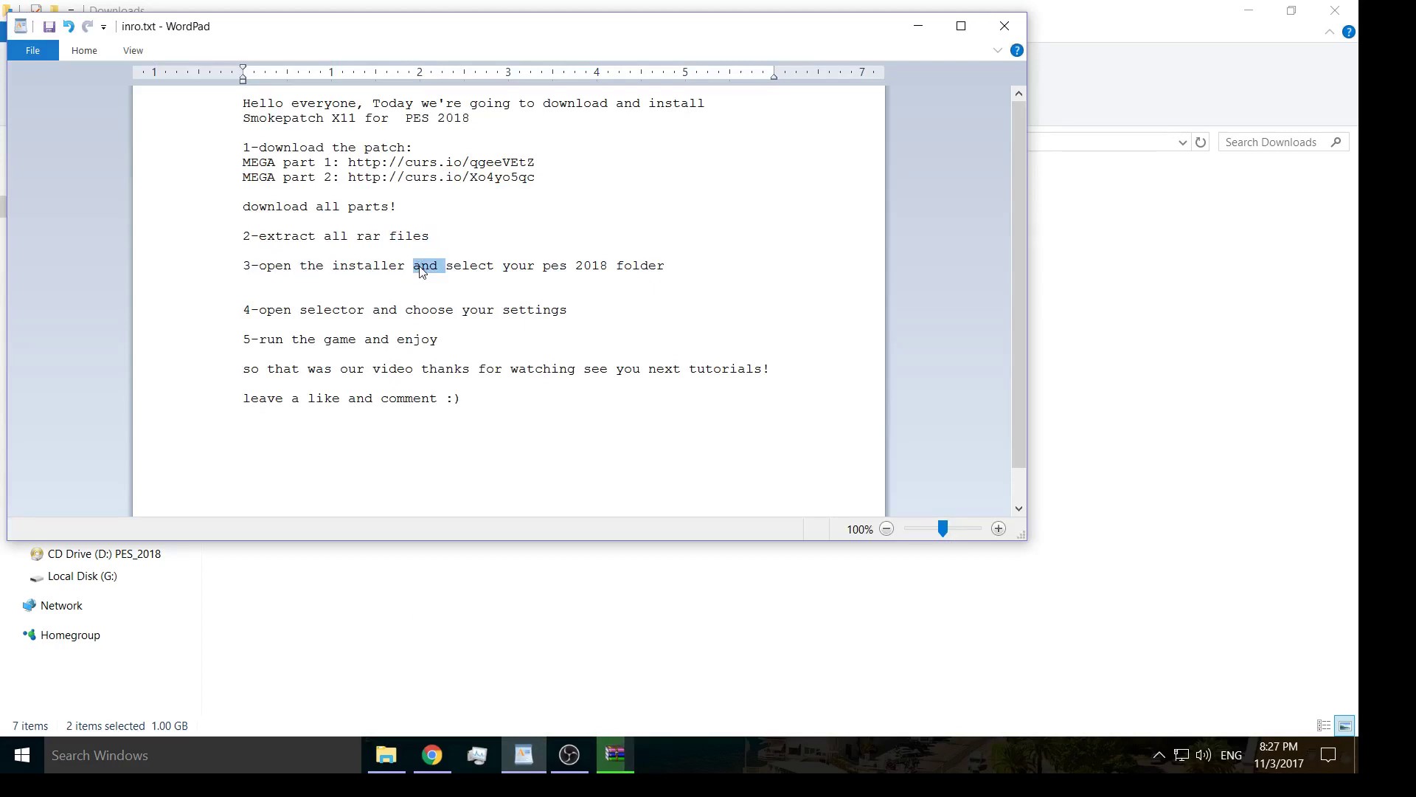
double_click(481, 266)
double_click(524, 266)
click(547, 266)
double_click(554, 266)
double_click(590, 267)
double_click(640, 266)
Step: Return to File Explorer's Downloads folder and open the extracted SetupsmokeX11 folder
click(746, 640)
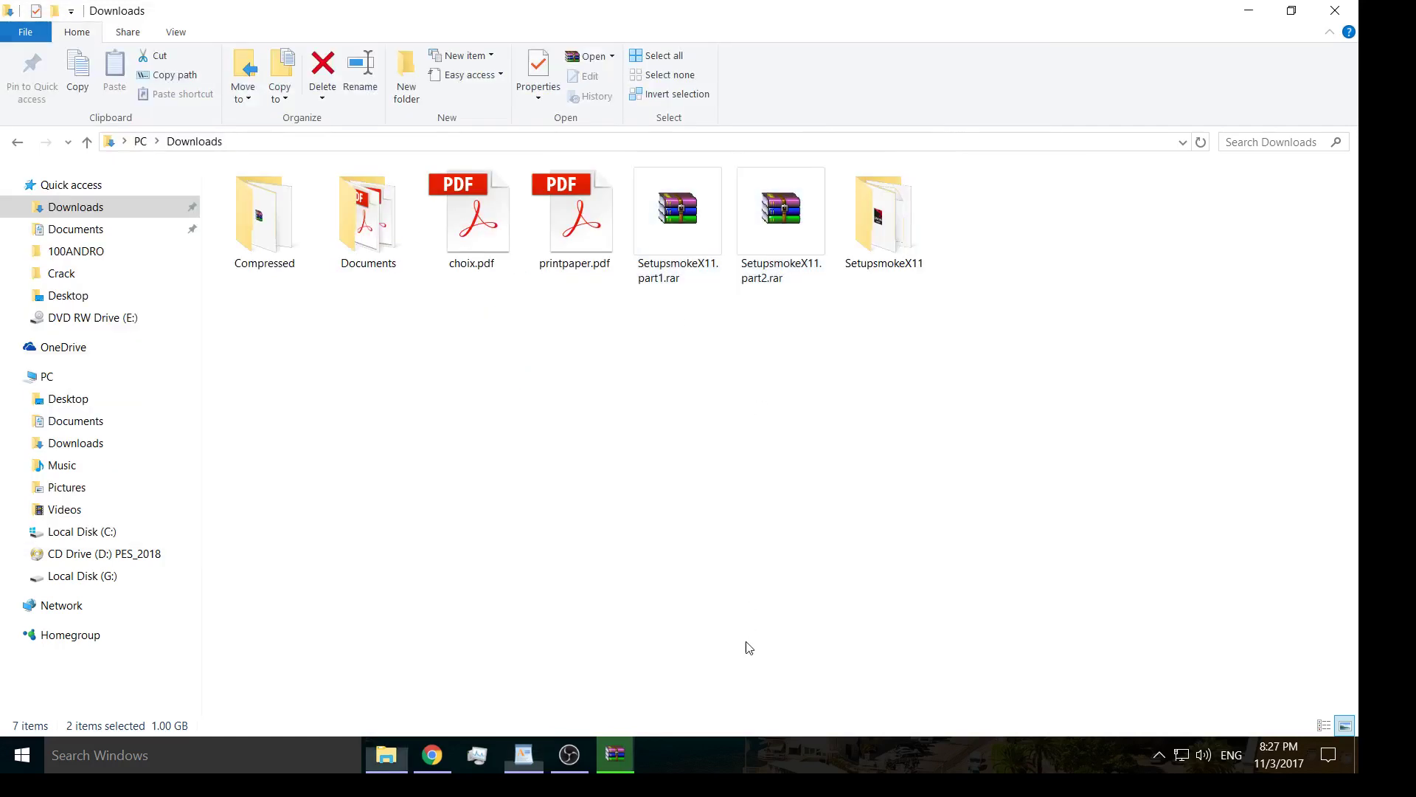
click(873, 254)
double_click(873, 255)
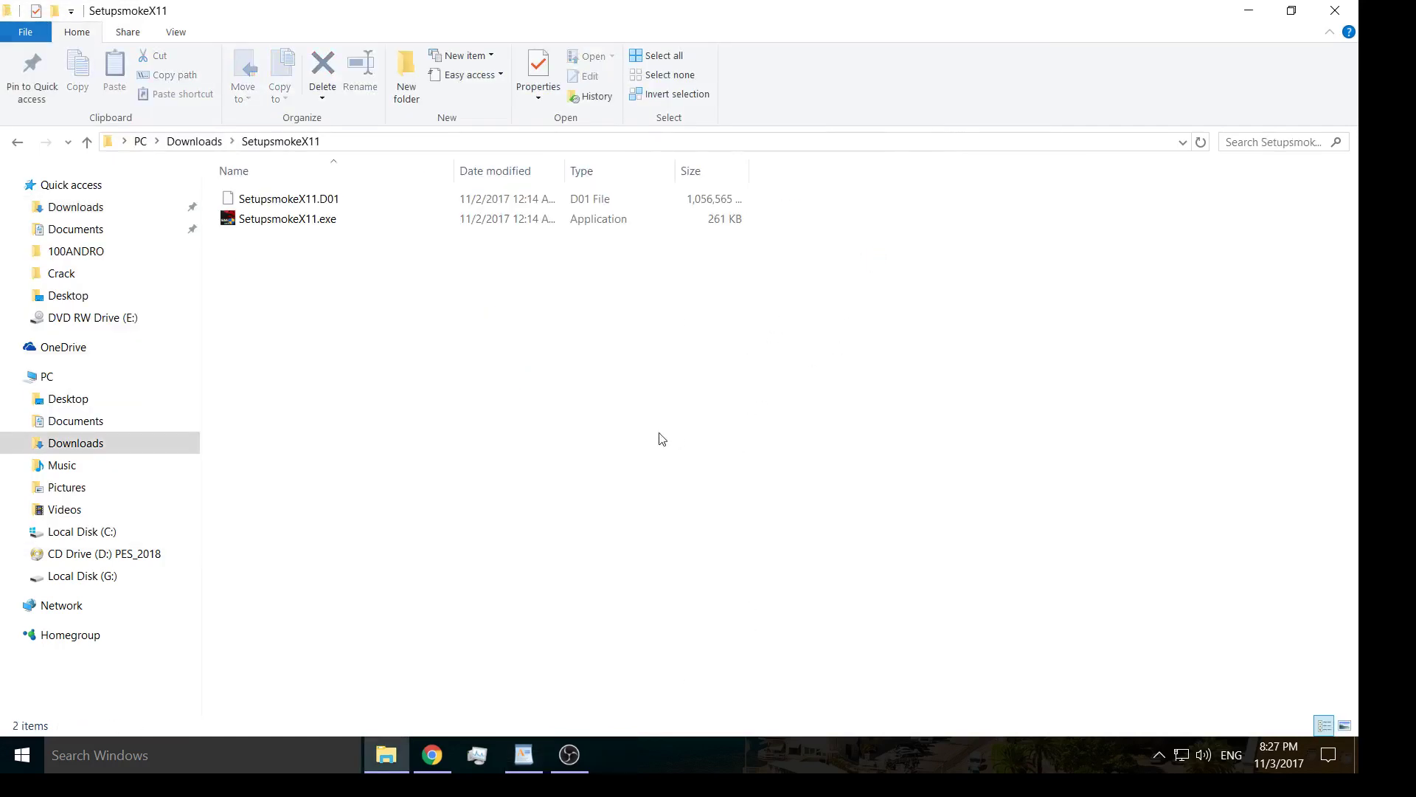
Step: Launch SetupsmokeX11.exe from the extracted files and continue past the SMoKE Patch X 10.1.1 installer's welcome page
drag(562, 358, 443, 78)
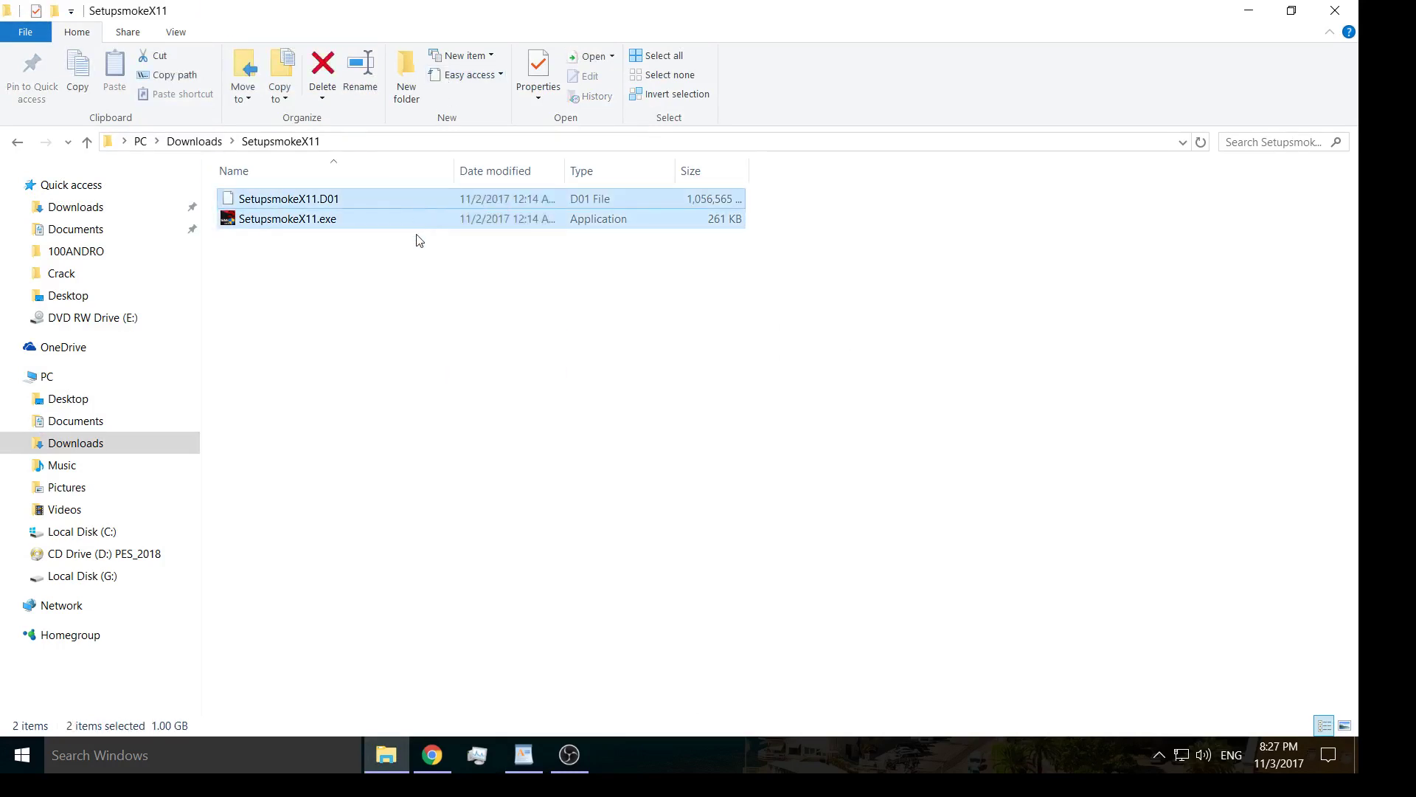
click(410, 225)
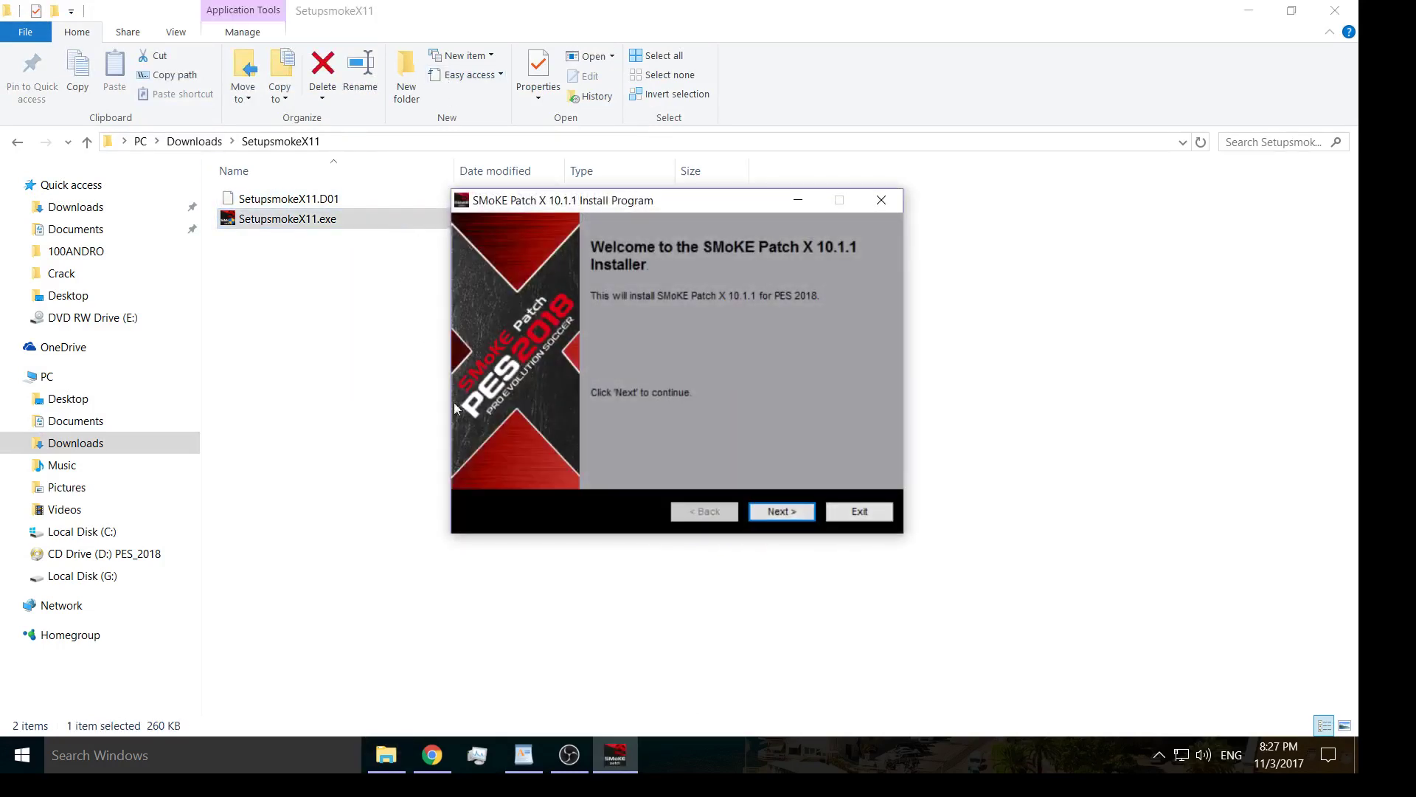
click(763, 510)
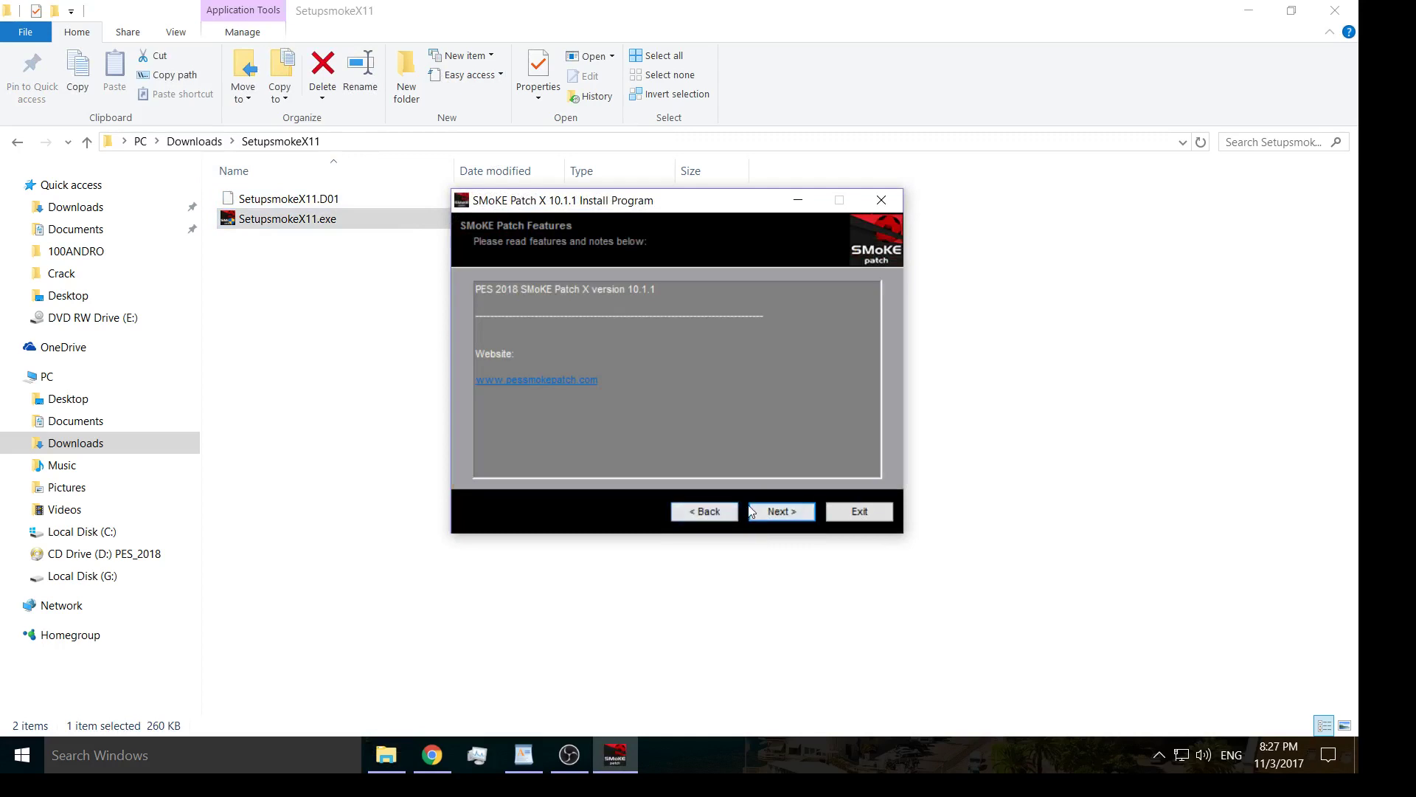
Step: Continue past the patch features page, choose the Pro Evolution Soccer 2018 folder on Local Disk (G:) as install directory, and start the installation
click(752, 516)
click(878, 323)
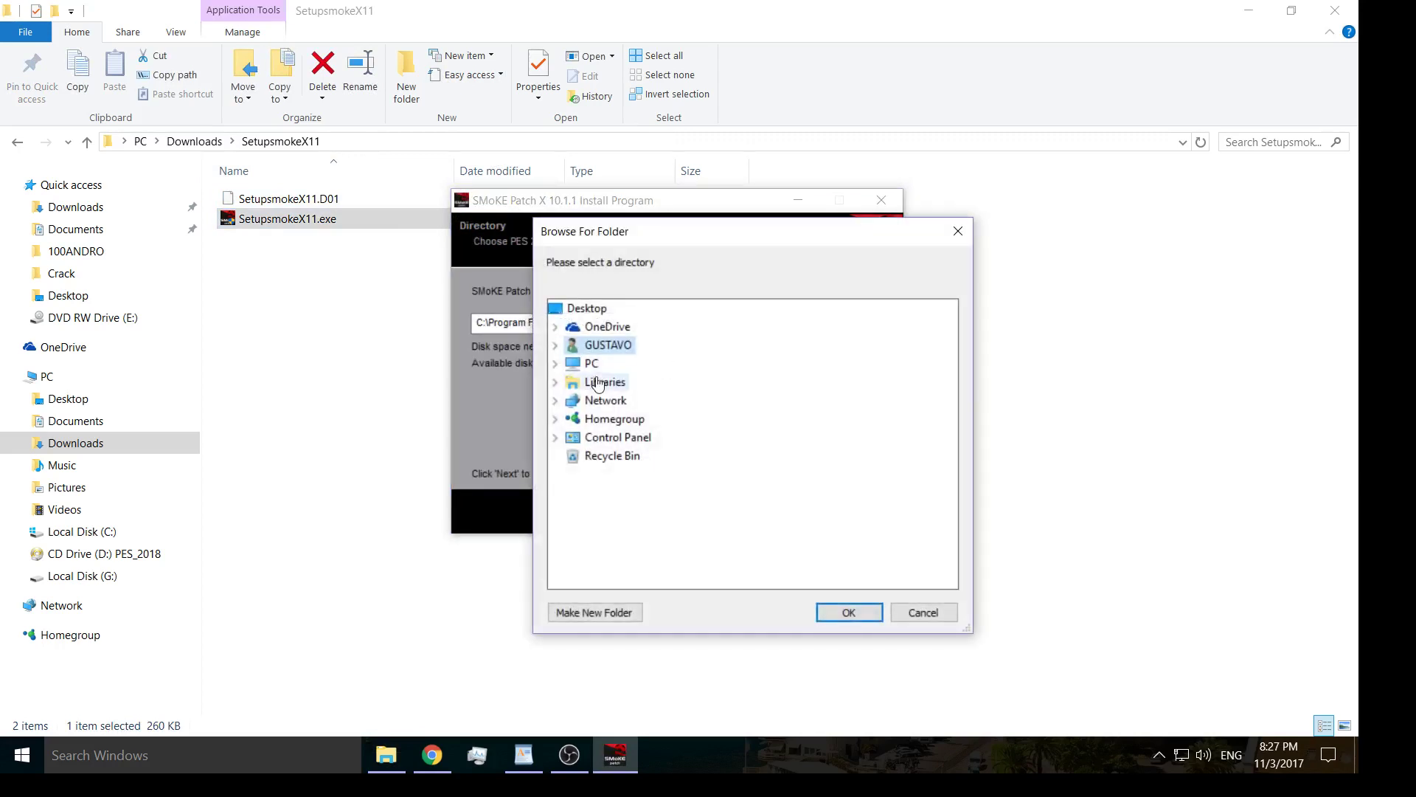
double_click(592, 364)
scroll(617, 472, down, 2)
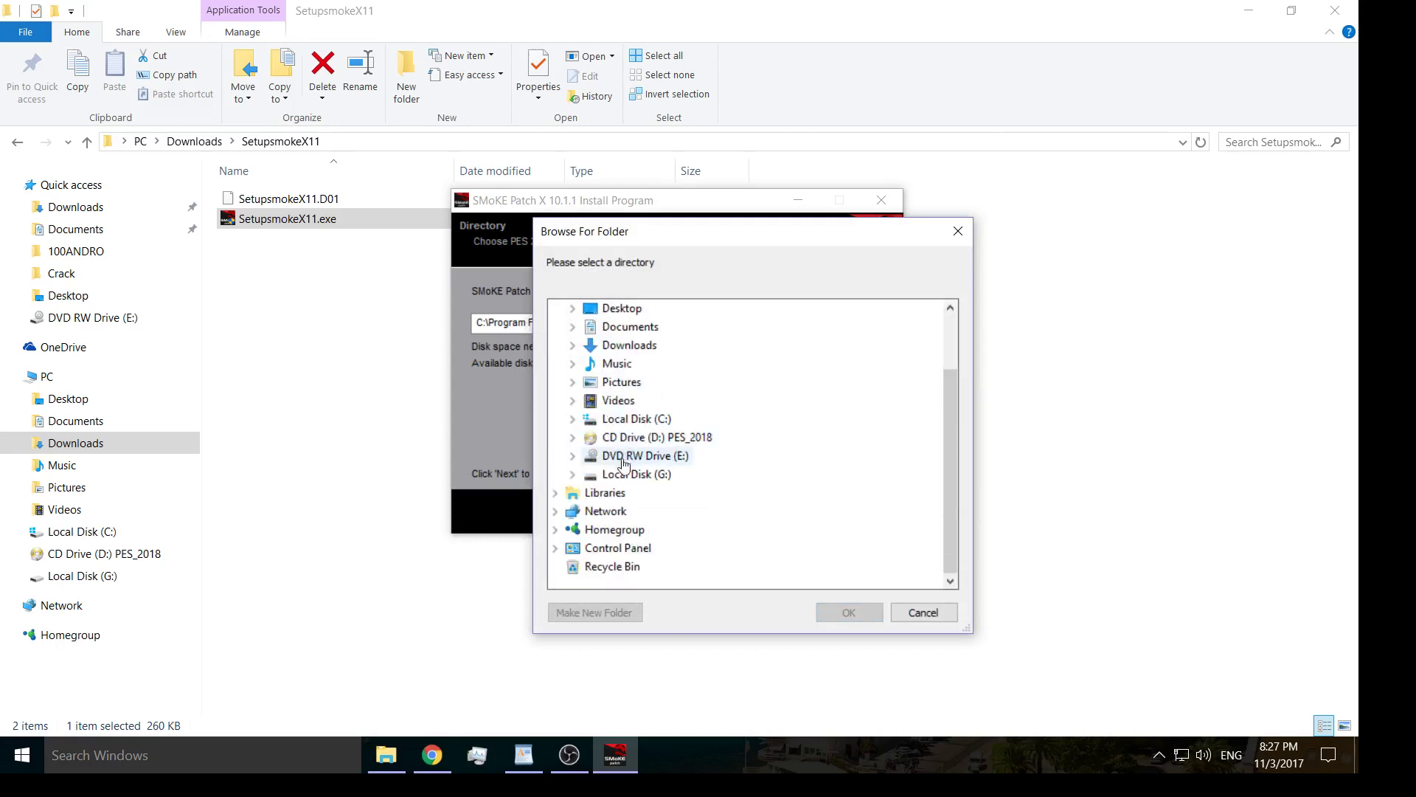
double_click(618, 475)
scroll(634, 457, down, 2)
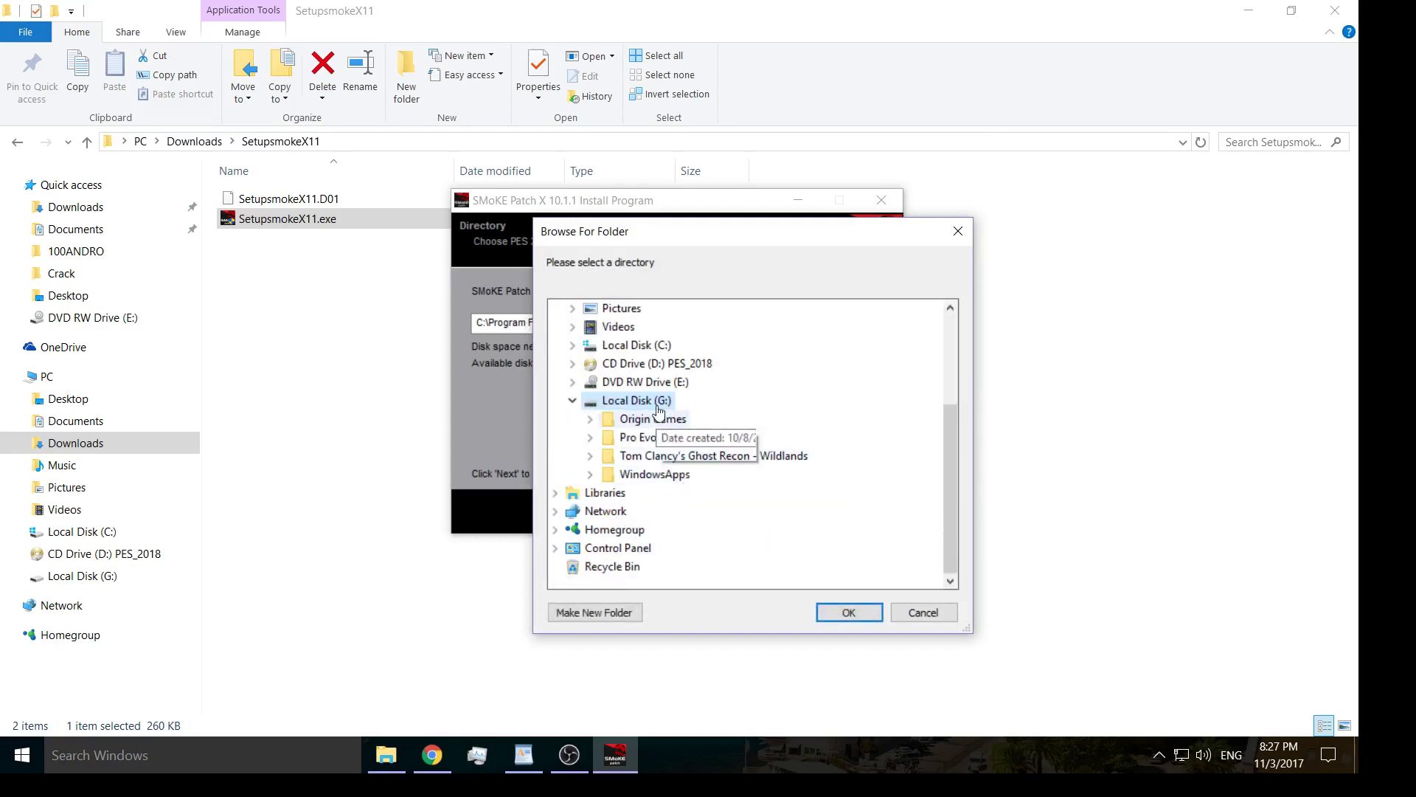
double_click(664, 438)
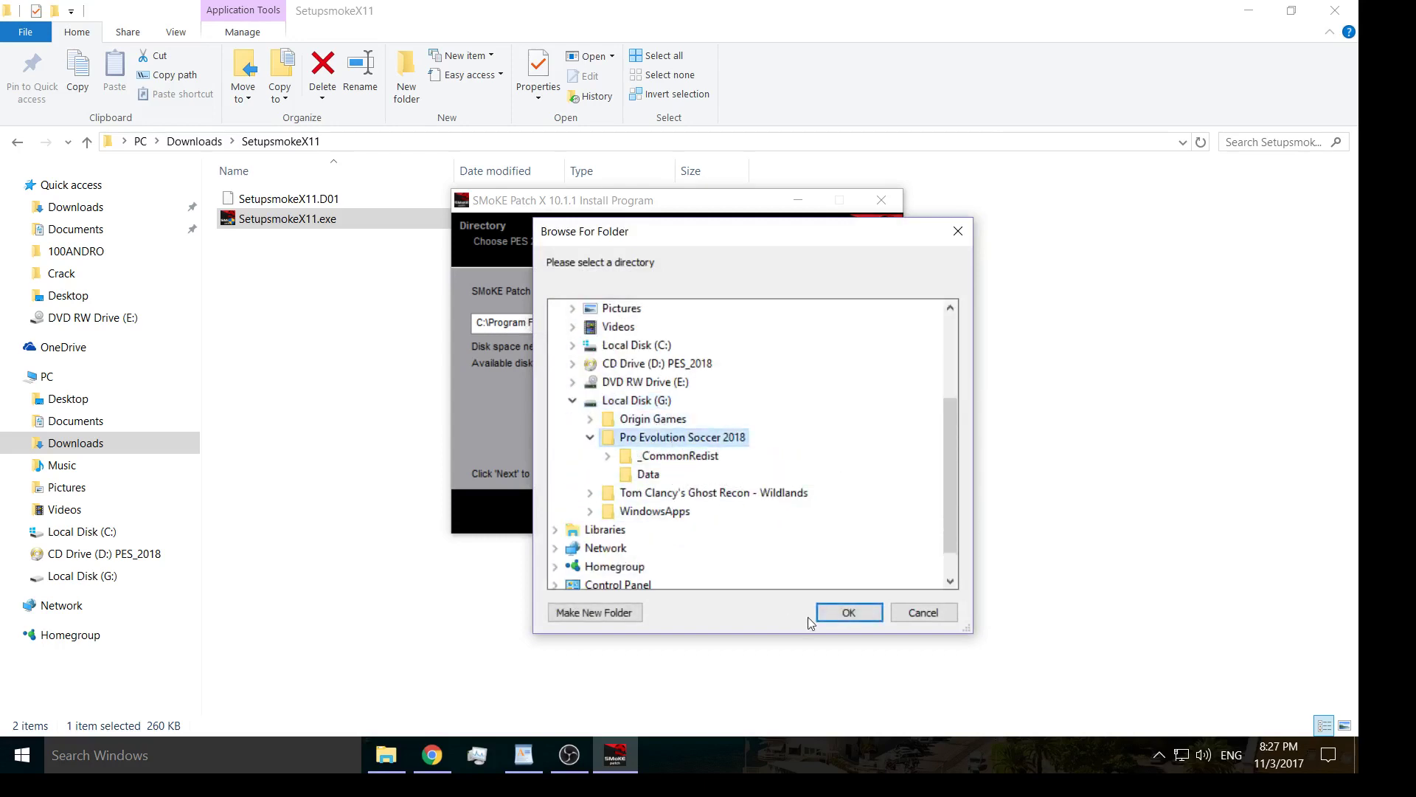
click(830, 617)
click(758, 511)
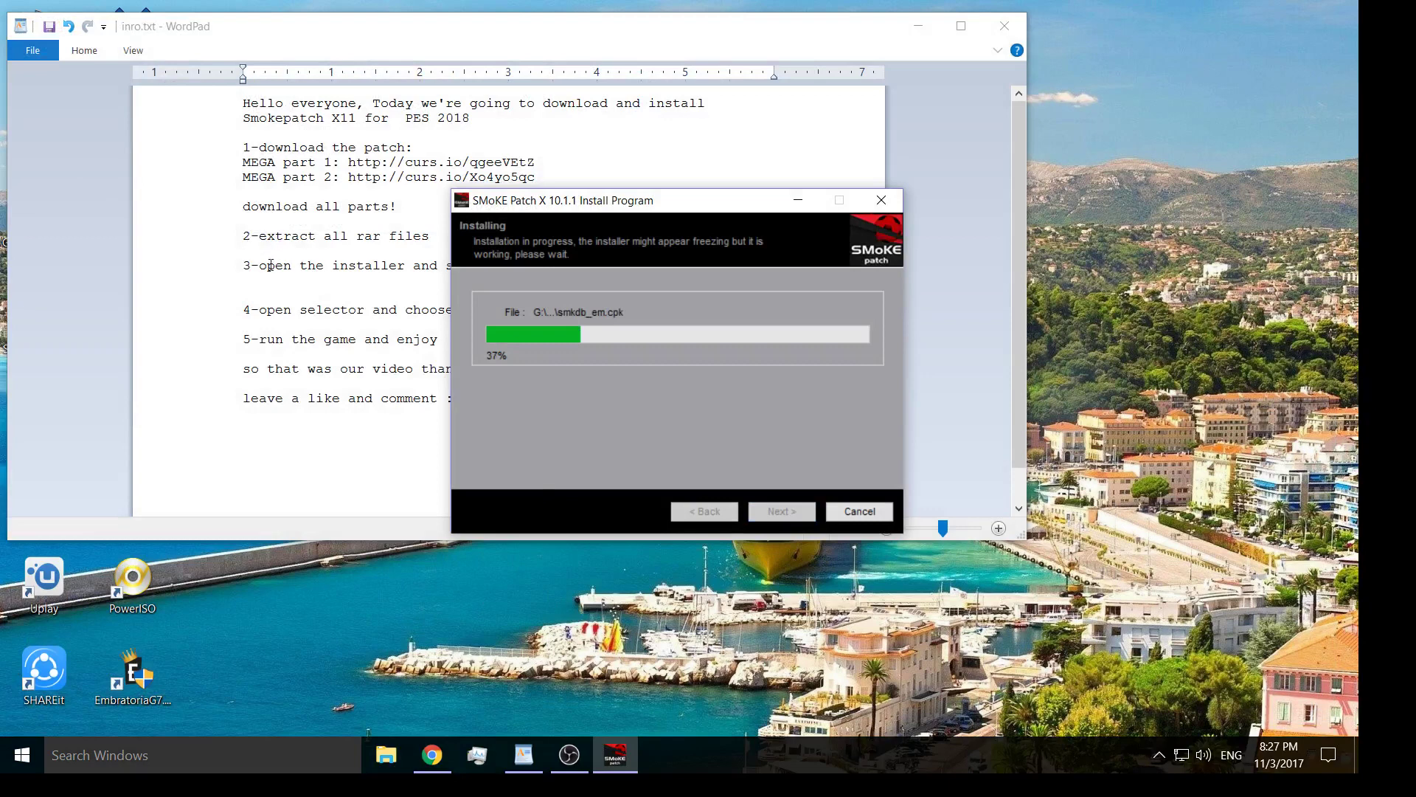
Step: Switch to the WordPad notes and read step 4 about opening the selector and choosing the settings
key(alt+Tab)
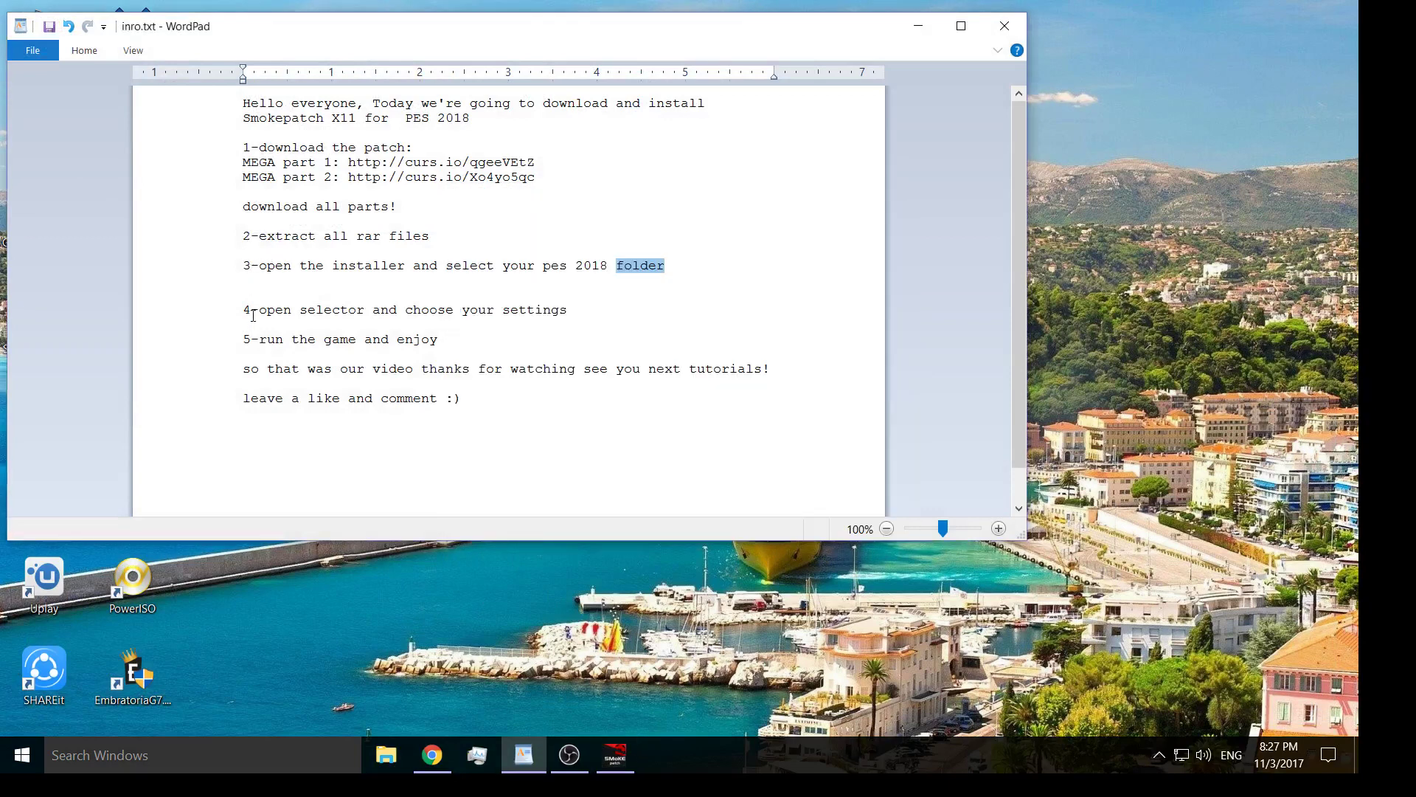
drag(253, 316, 244, 314)
double_click(270, 314)
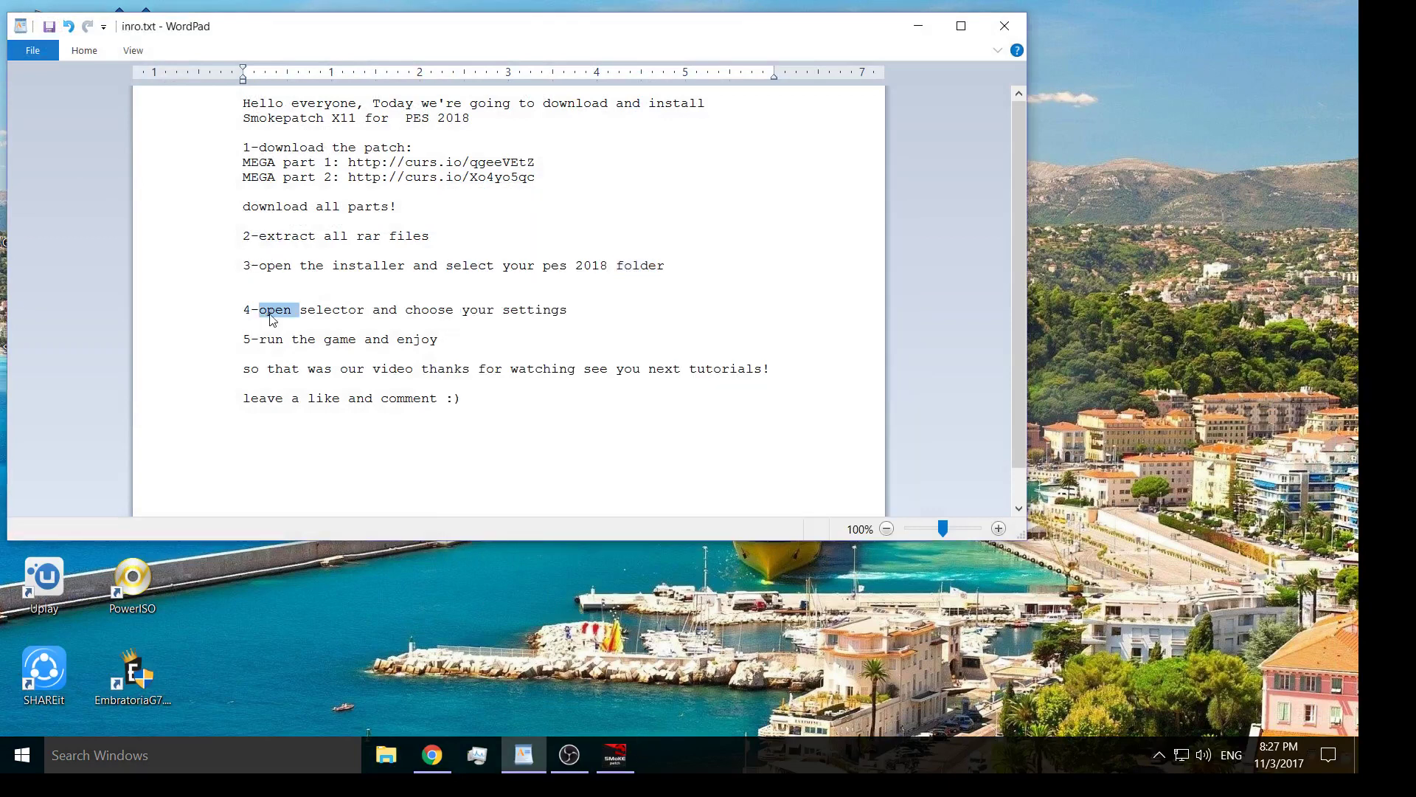
double_click(328, 311)
click(373, 310)
double_click(392, 312)
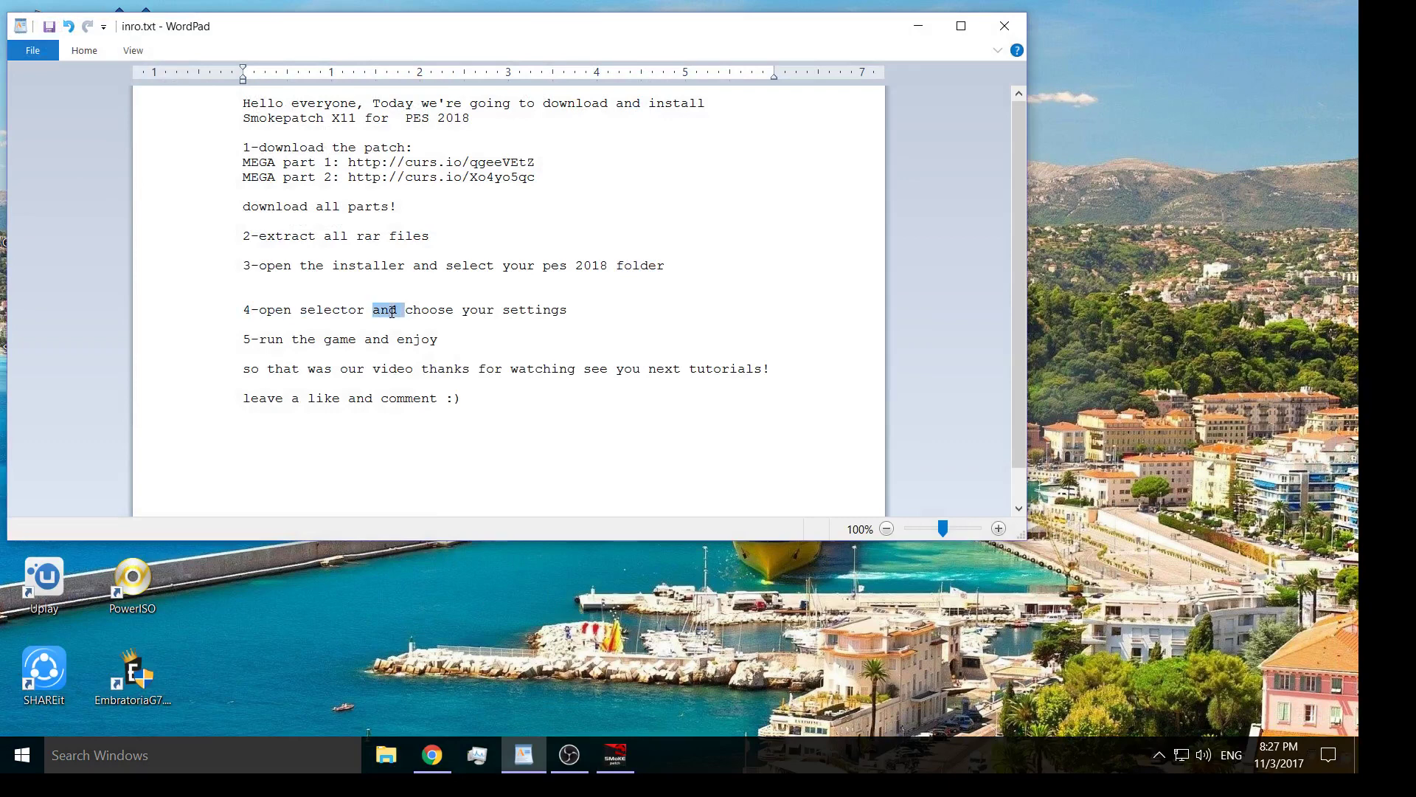
double_click(429, 311)
double_click(478, 311)
click(537, 309)
double_click(537, 310)
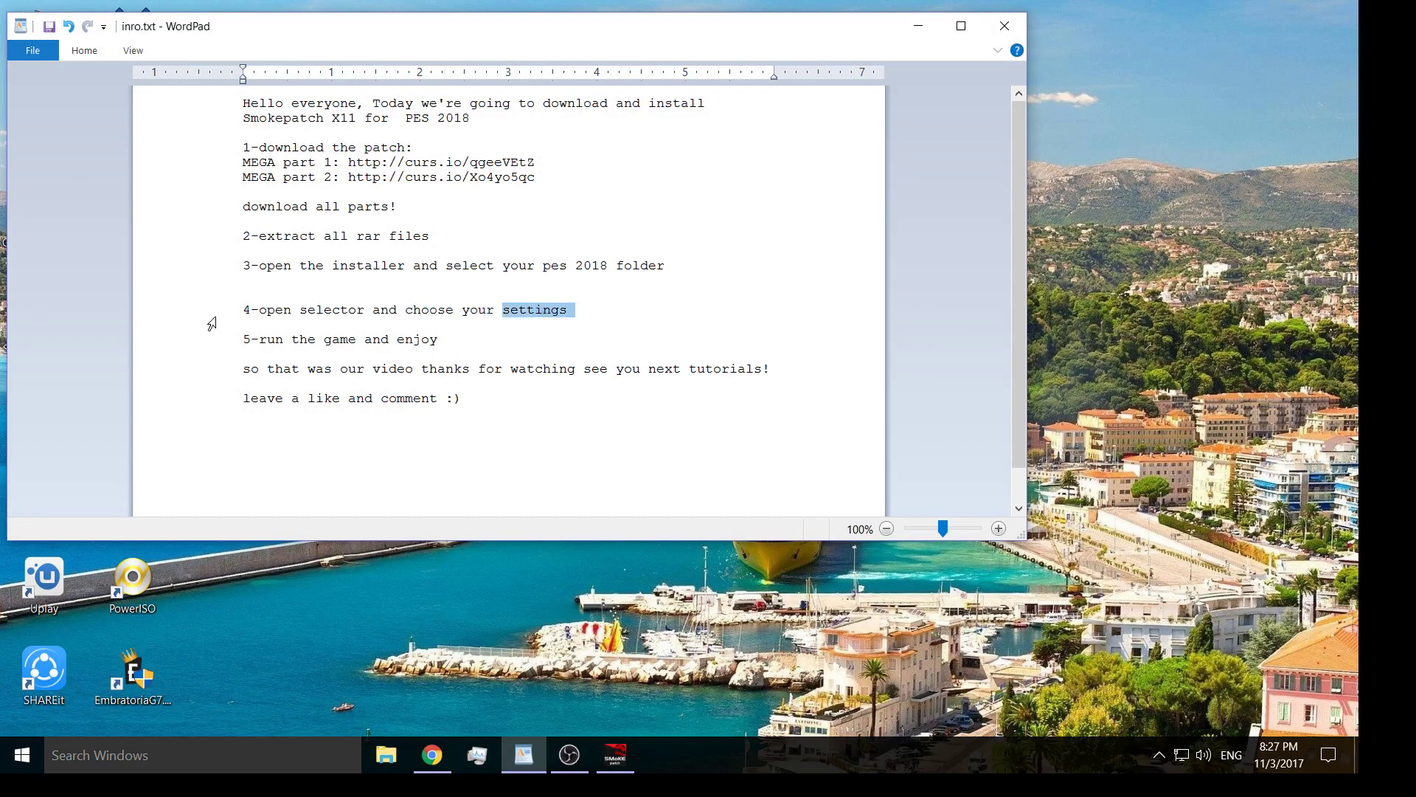
Step: Read step 5 of the notes about running the game, and minimize the WordPad window
click(248, 339)
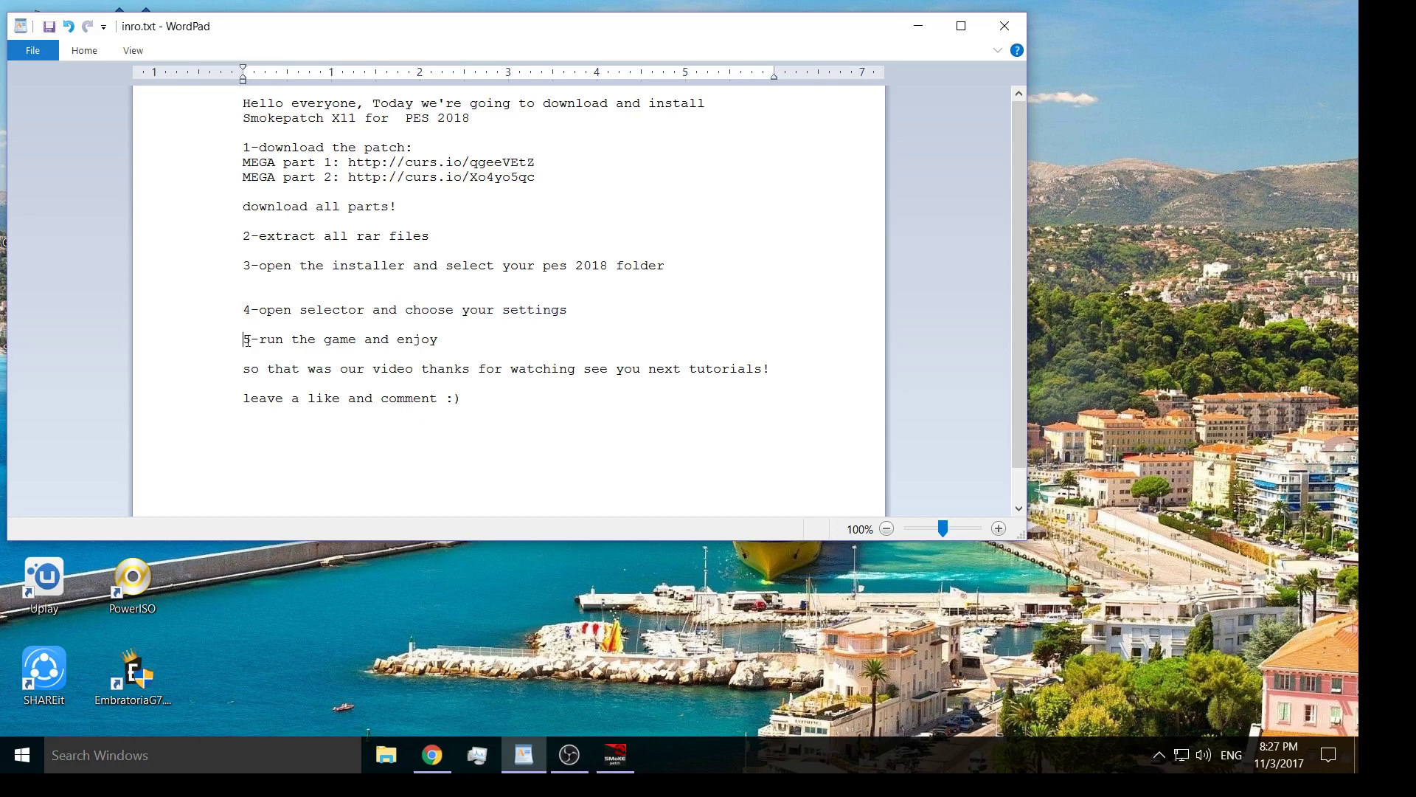
double_click(338, 339)
double_click(378, 339)
double_click(424, 340)
click(919, 25)
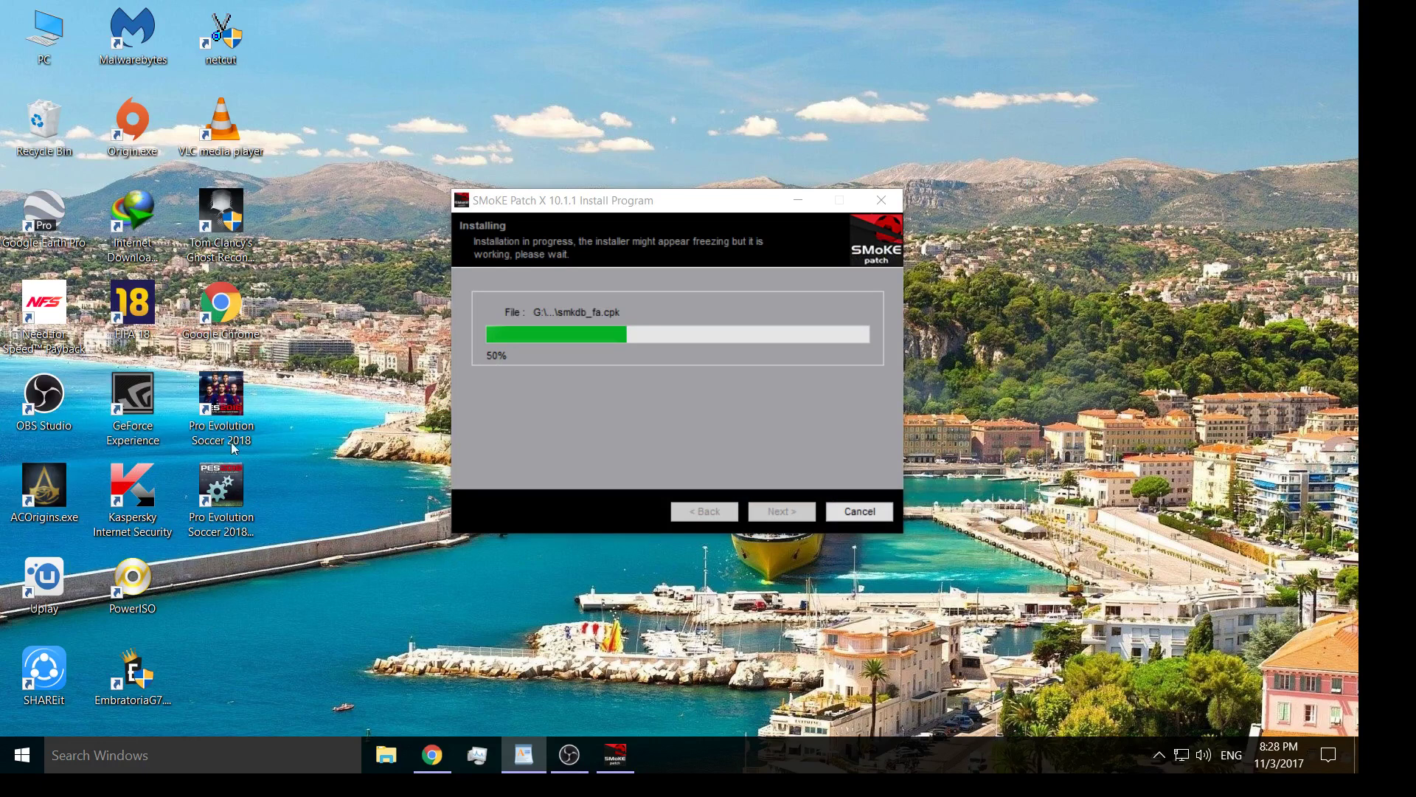
Step: Empty the Recycle Bin from the desktop and confirm the deletion
right_click(53, 111)
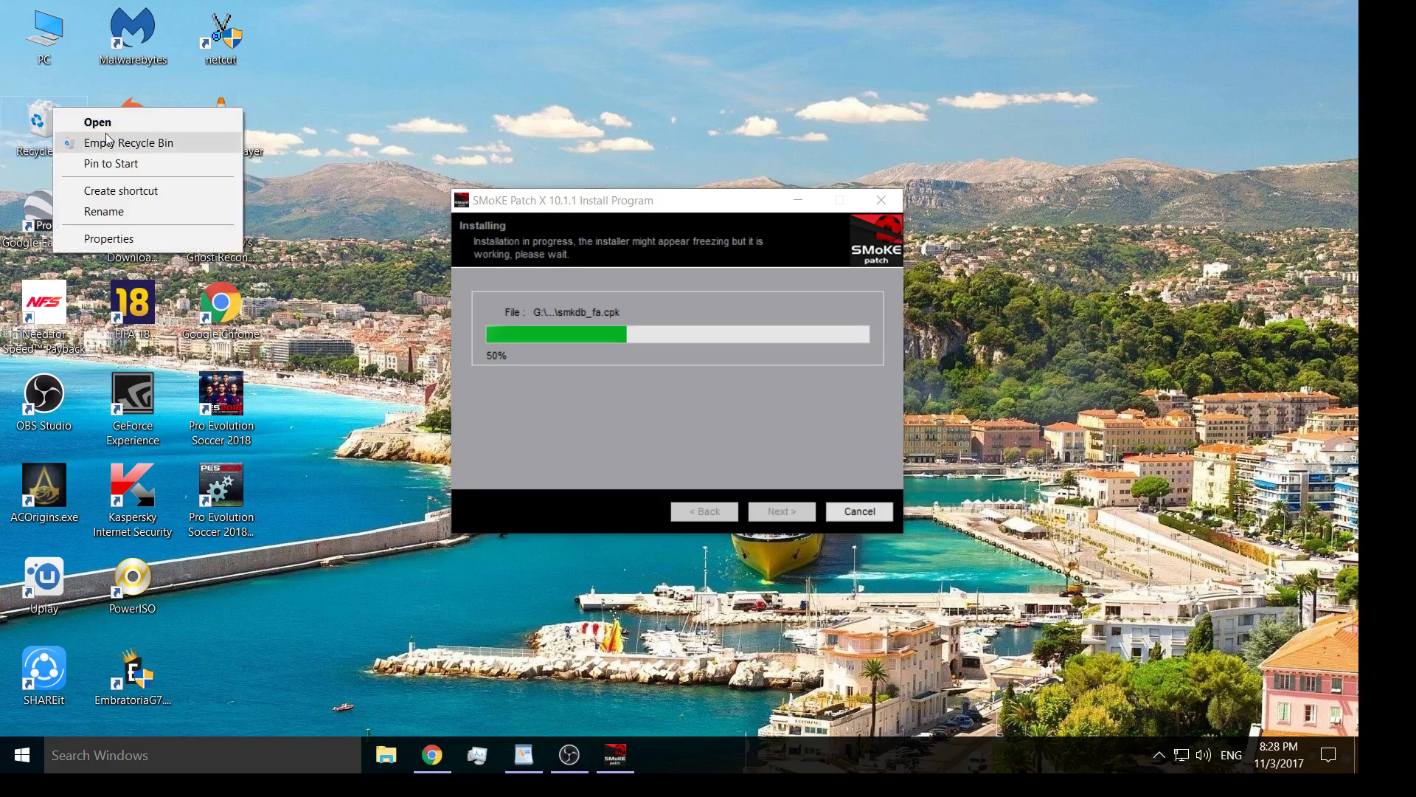
click(108, 147)
key(Return)
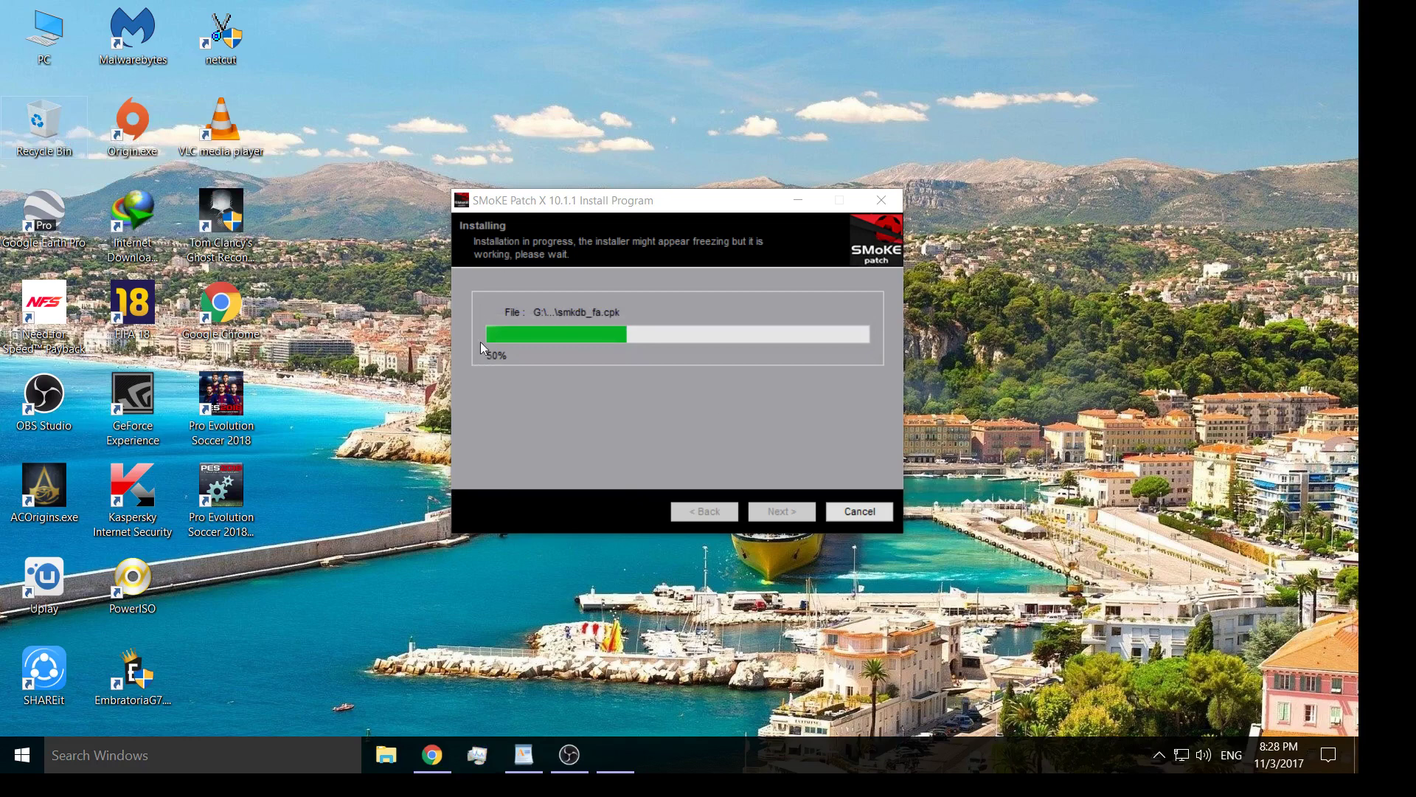
Step: Switch to Chrome, close the MEGA download tab and minimize the browser
click(432, 754)
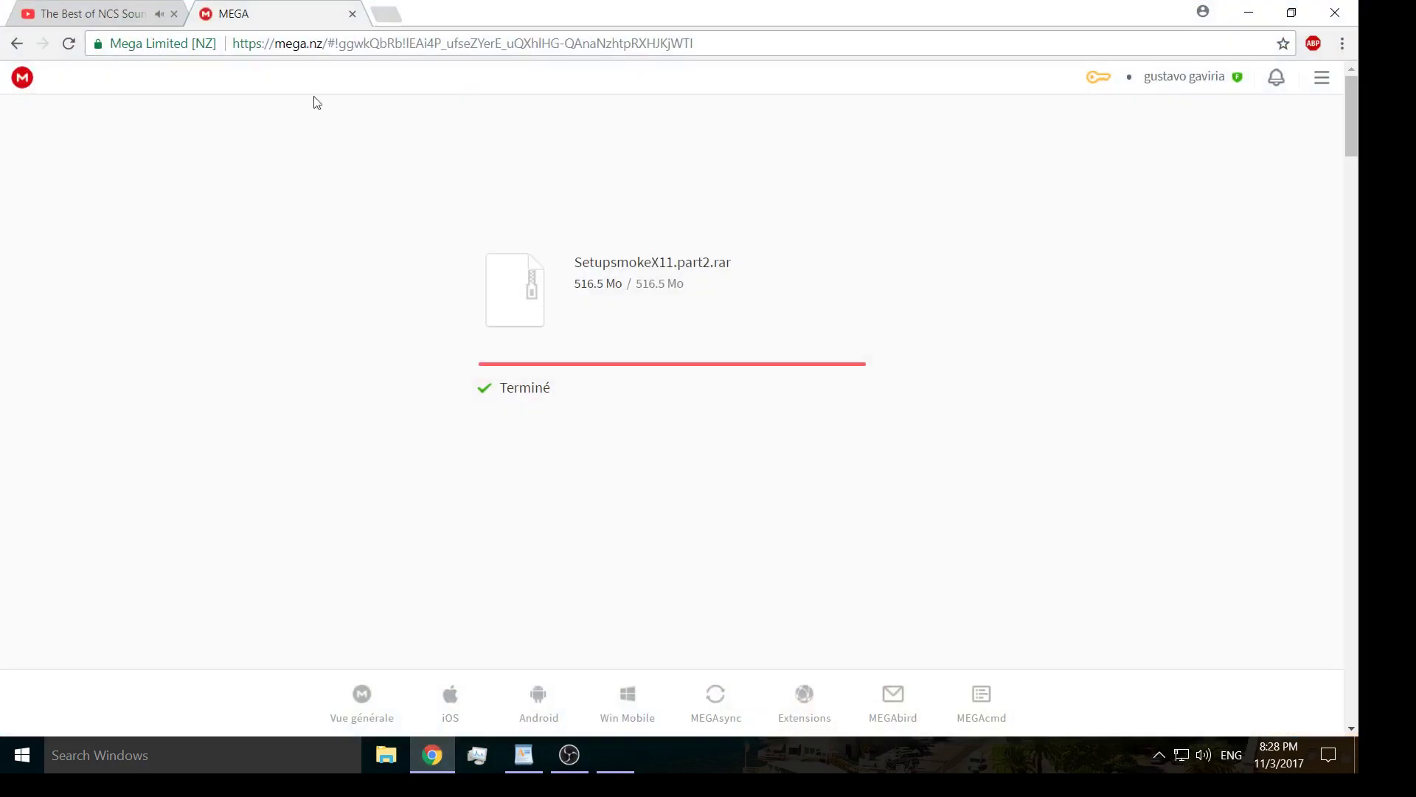
click(353, 14)
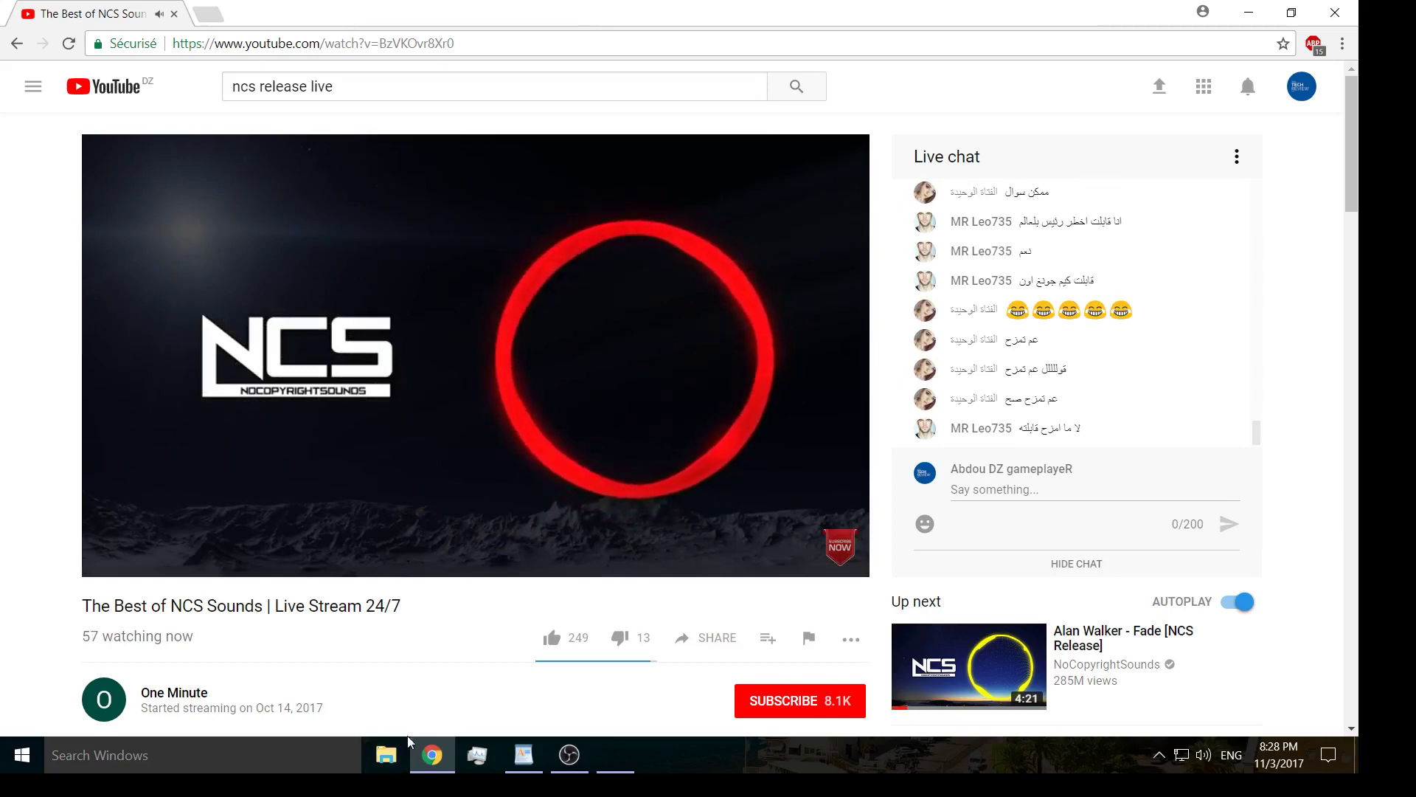
click(432, 754)
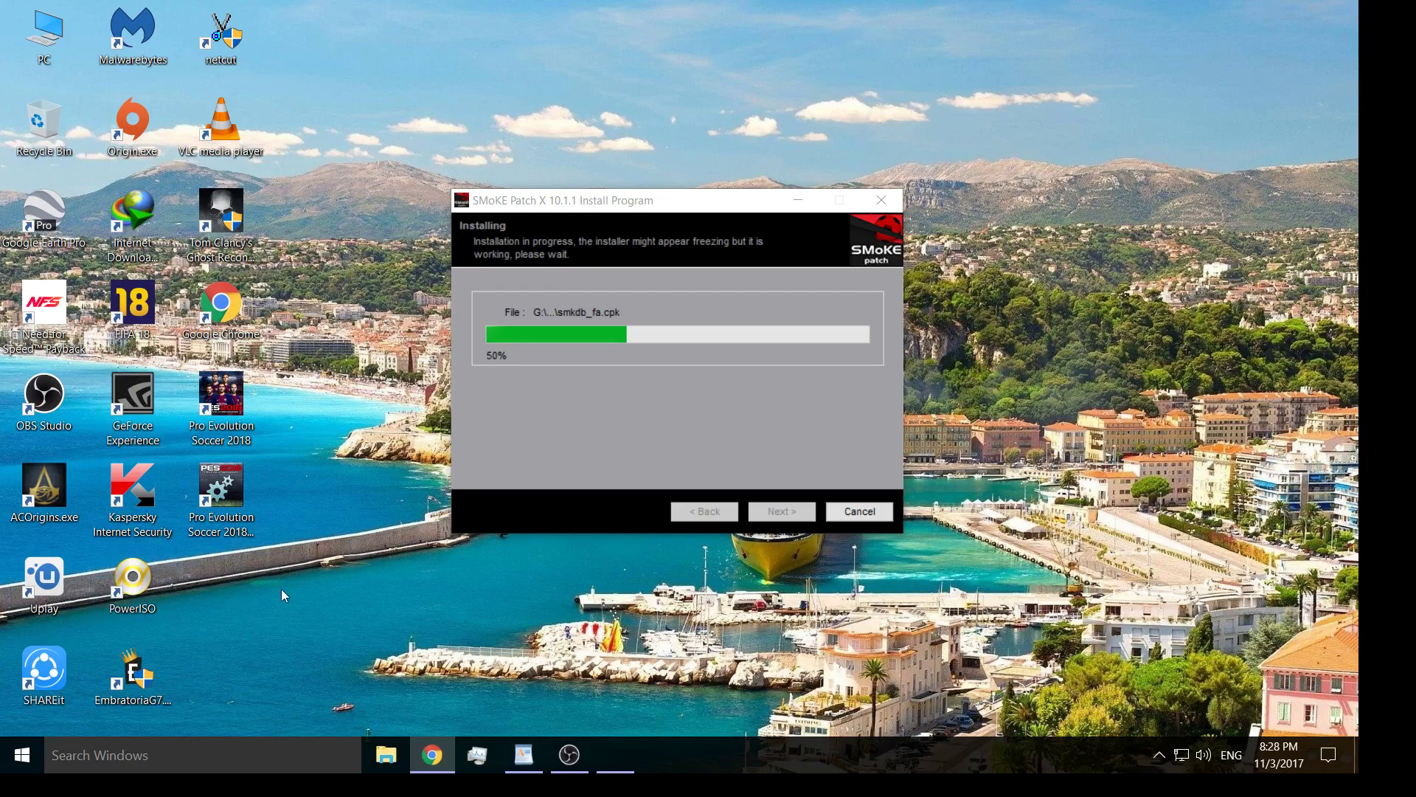
Step: Open PC from the desktop to show the computer's drives in File Explorer
drag(233, 561, 217, 438)
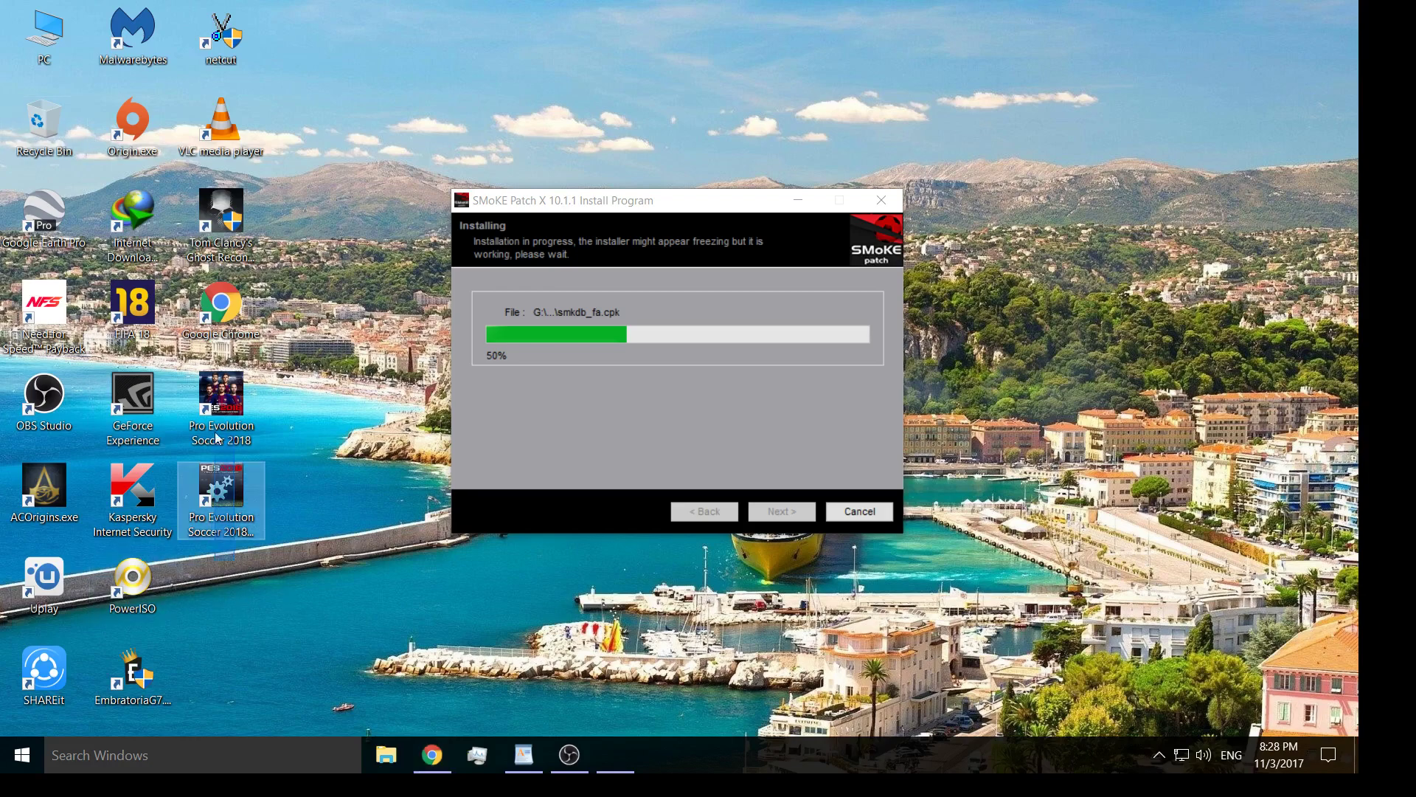
click(45, 62)
double_click(44, 61)
Step: In the WordPad notes, add the line "I'll crack the game" below step 5, and return to File Explorer
mouse_move(524, 754)
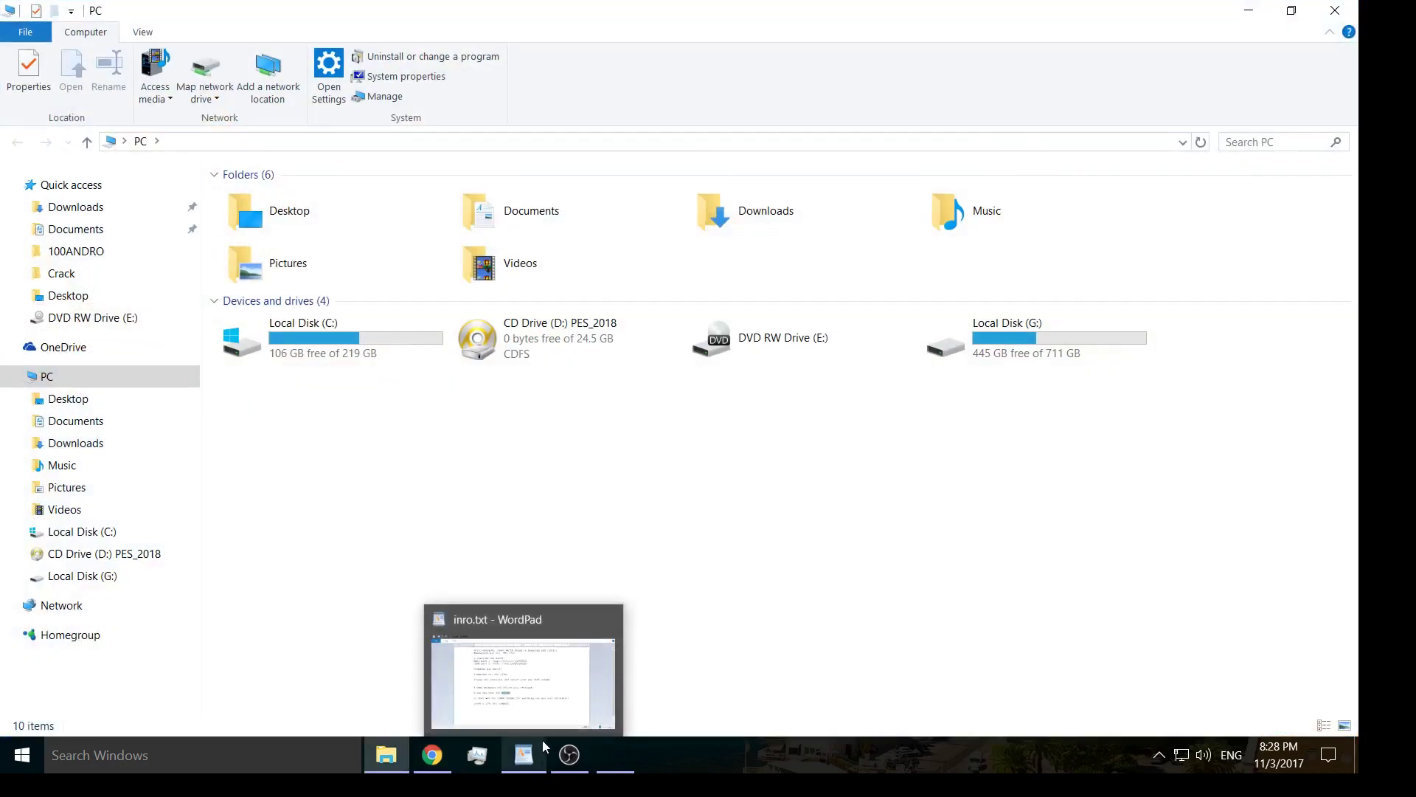
click(526, 668)
click(454, 348)
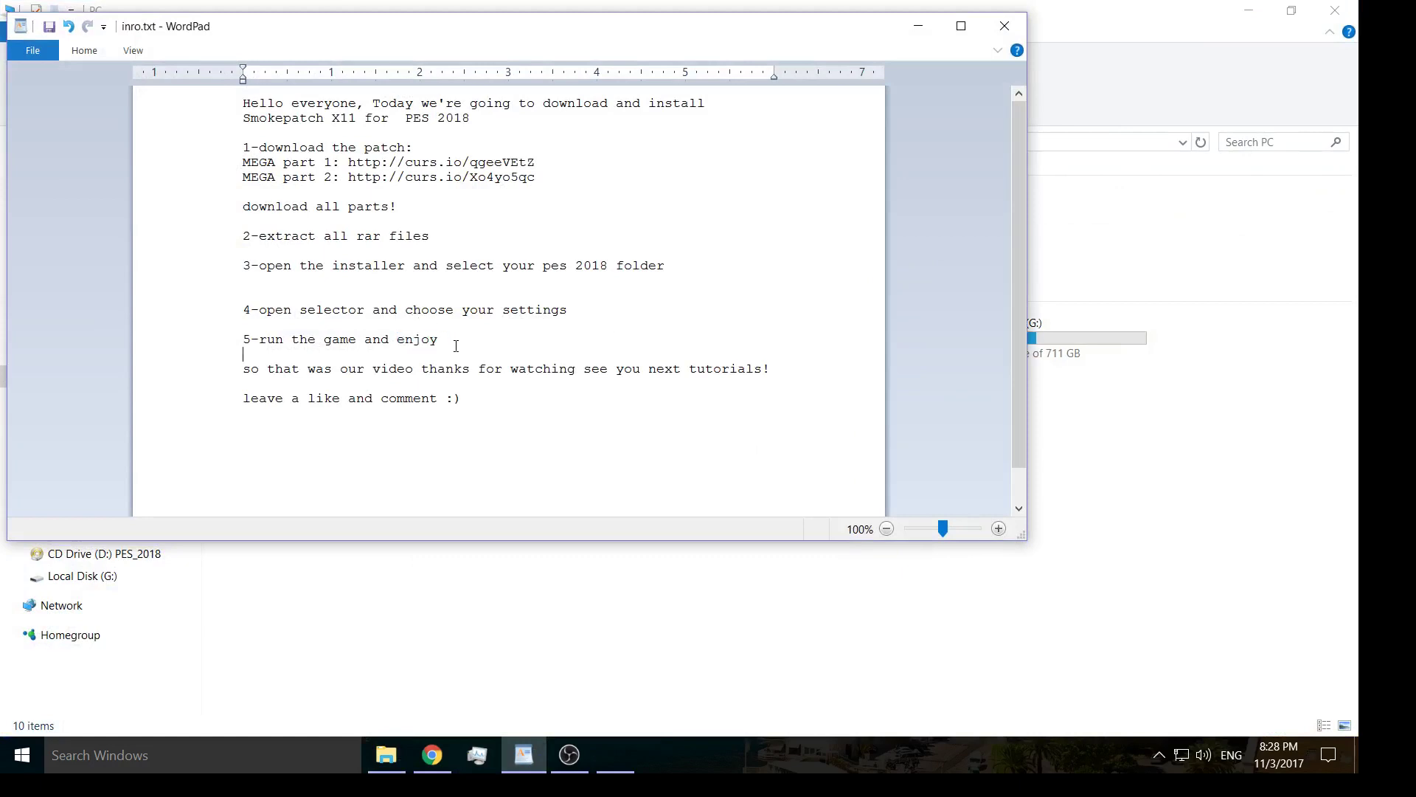
key(Return)
key(Caps_Lock)
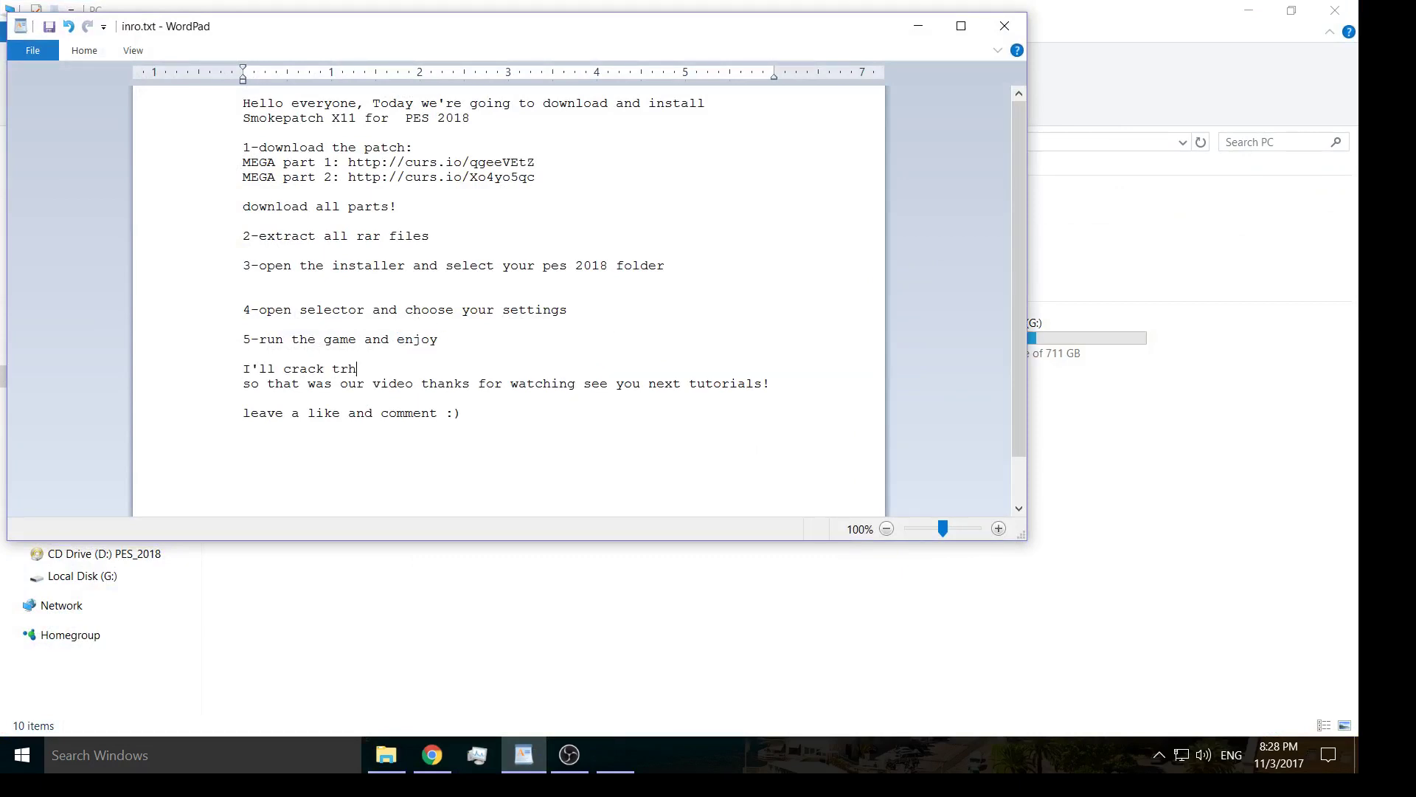
key(BackSpace)
key(BackSpace)
text(he game)
key(Return)
click(514, 645)
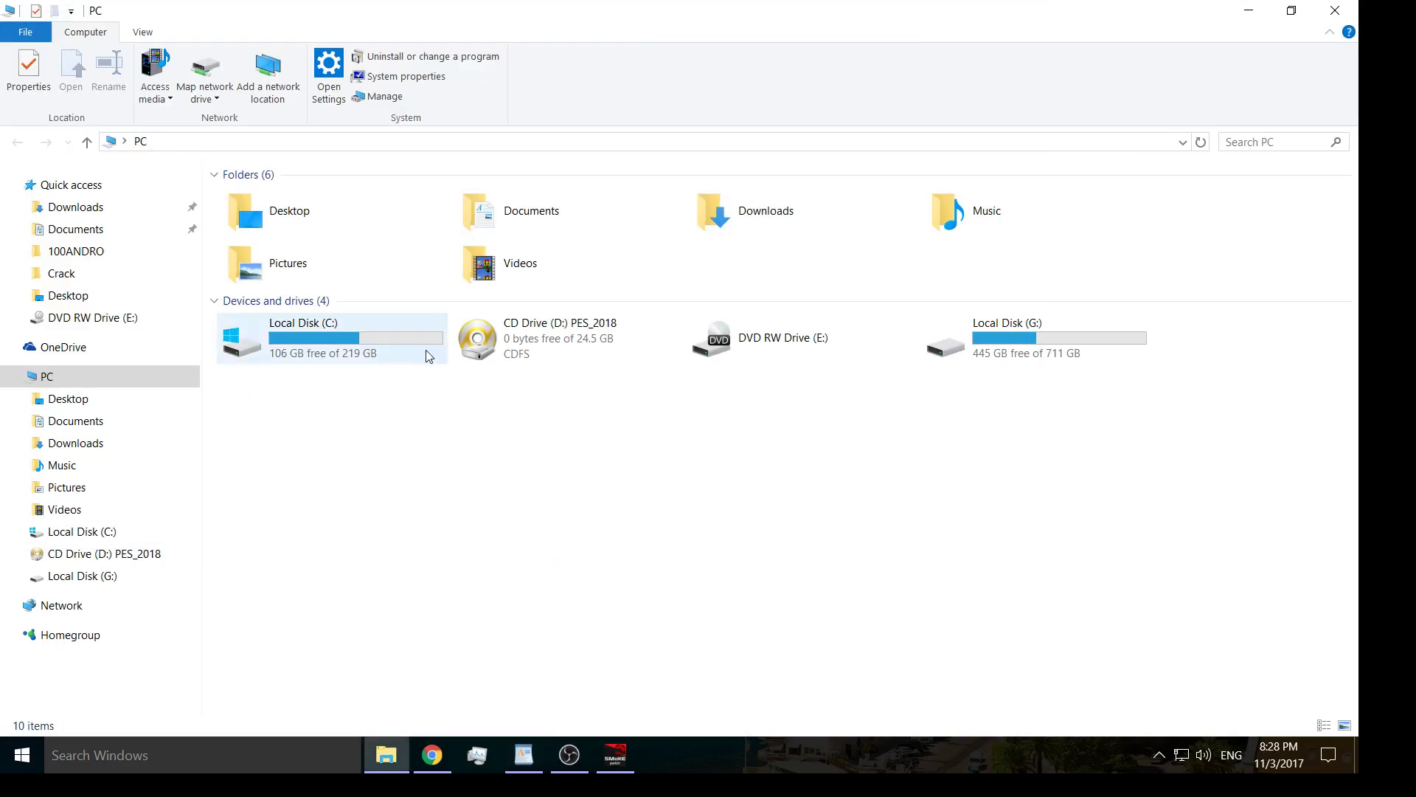
double_click(568, 343)
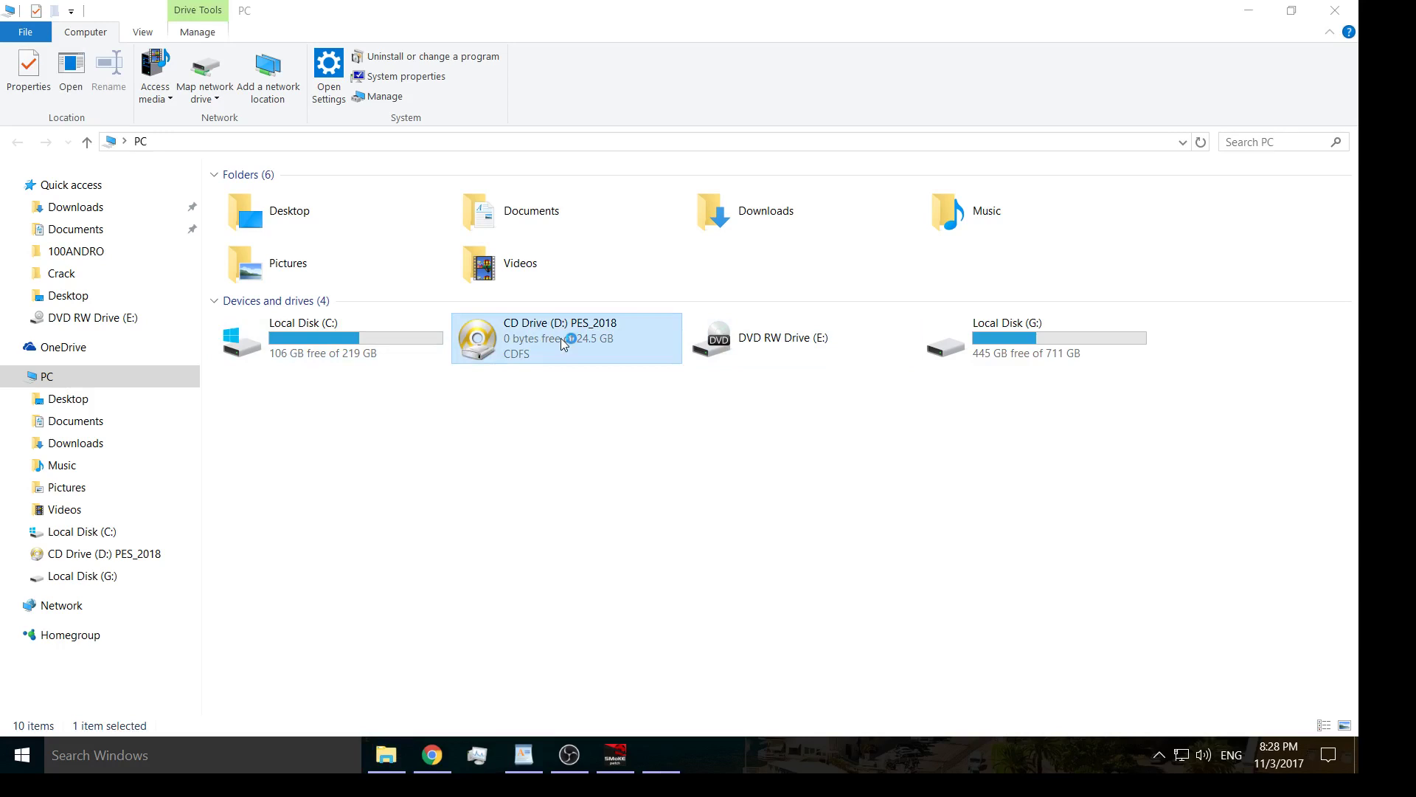
click(842, 523)
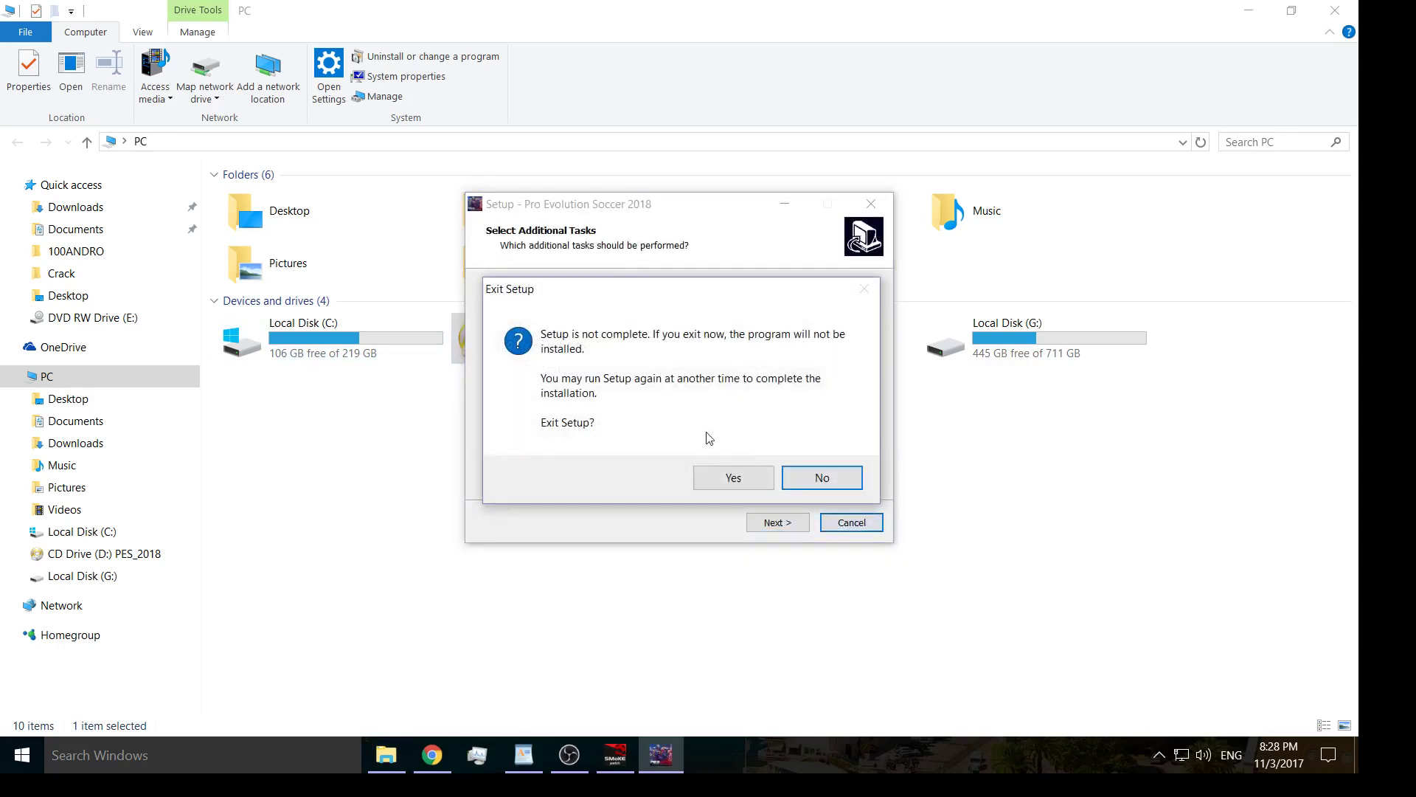
click(730, 474)
Step: Close the PES SMoKE patch website tab in Chrome and minimize the browser
right_click(546, 329)
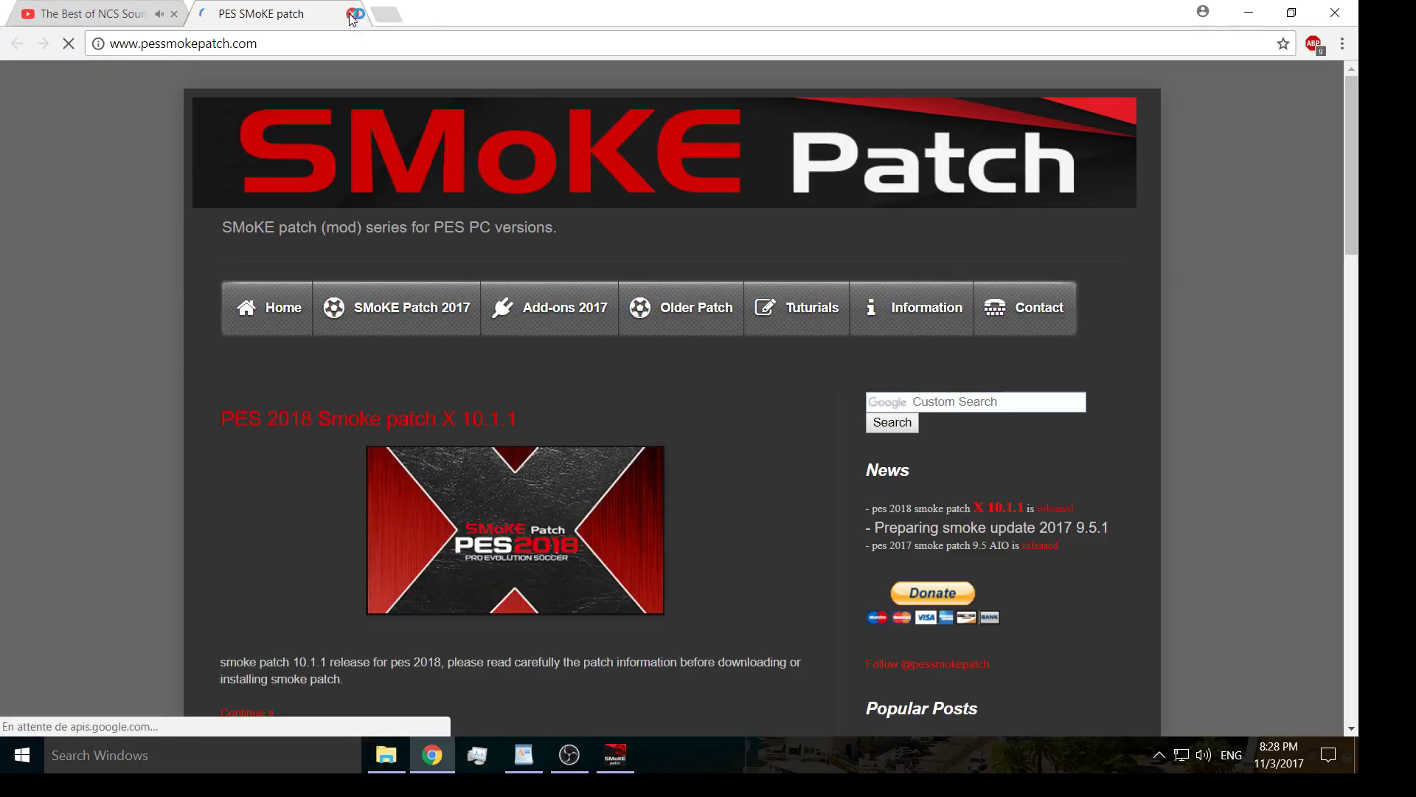
click(353, 14)
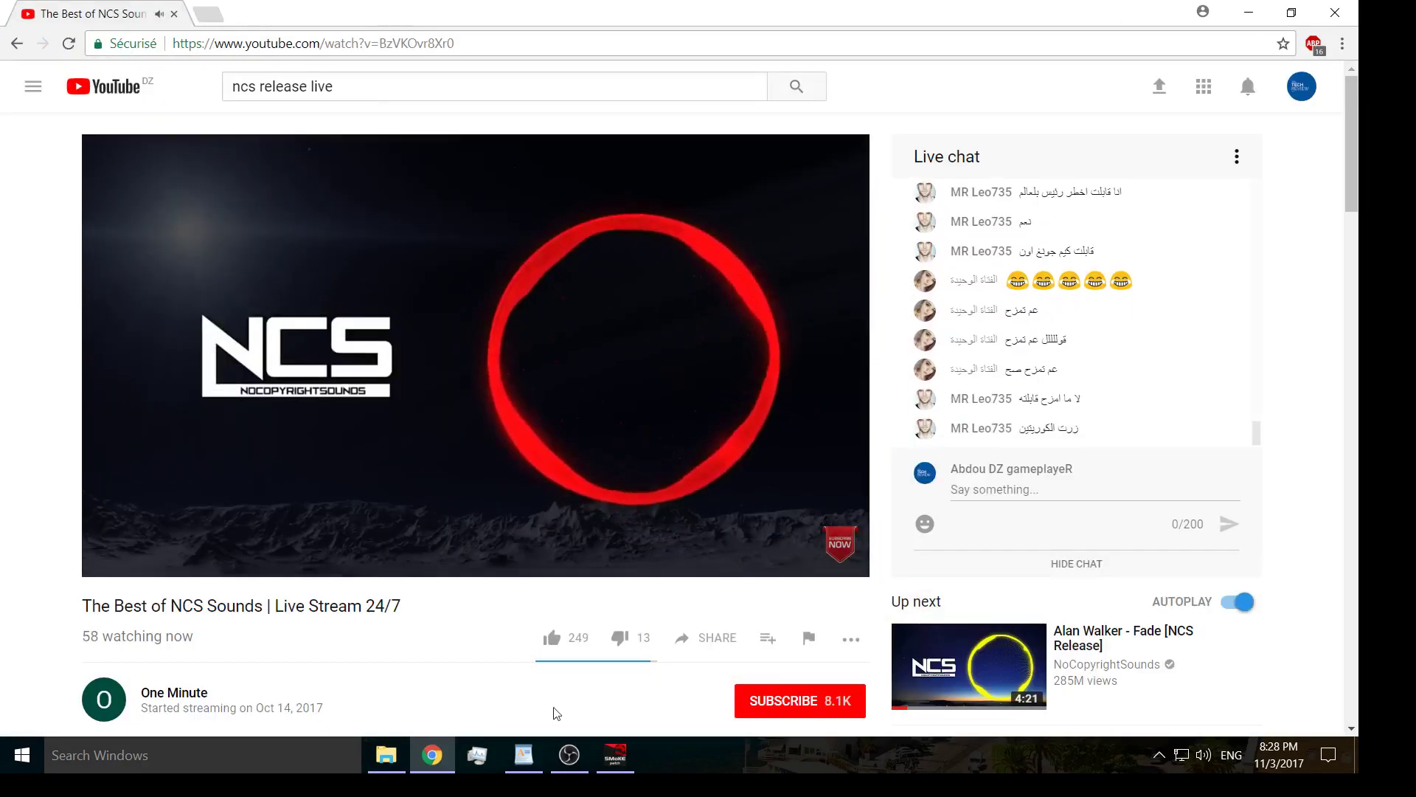
click(433, 753)
Step: Open the Crack folder on CD Drive (D:) PES_2018 in File Explorer and copy all its files
right_click(577, 345)
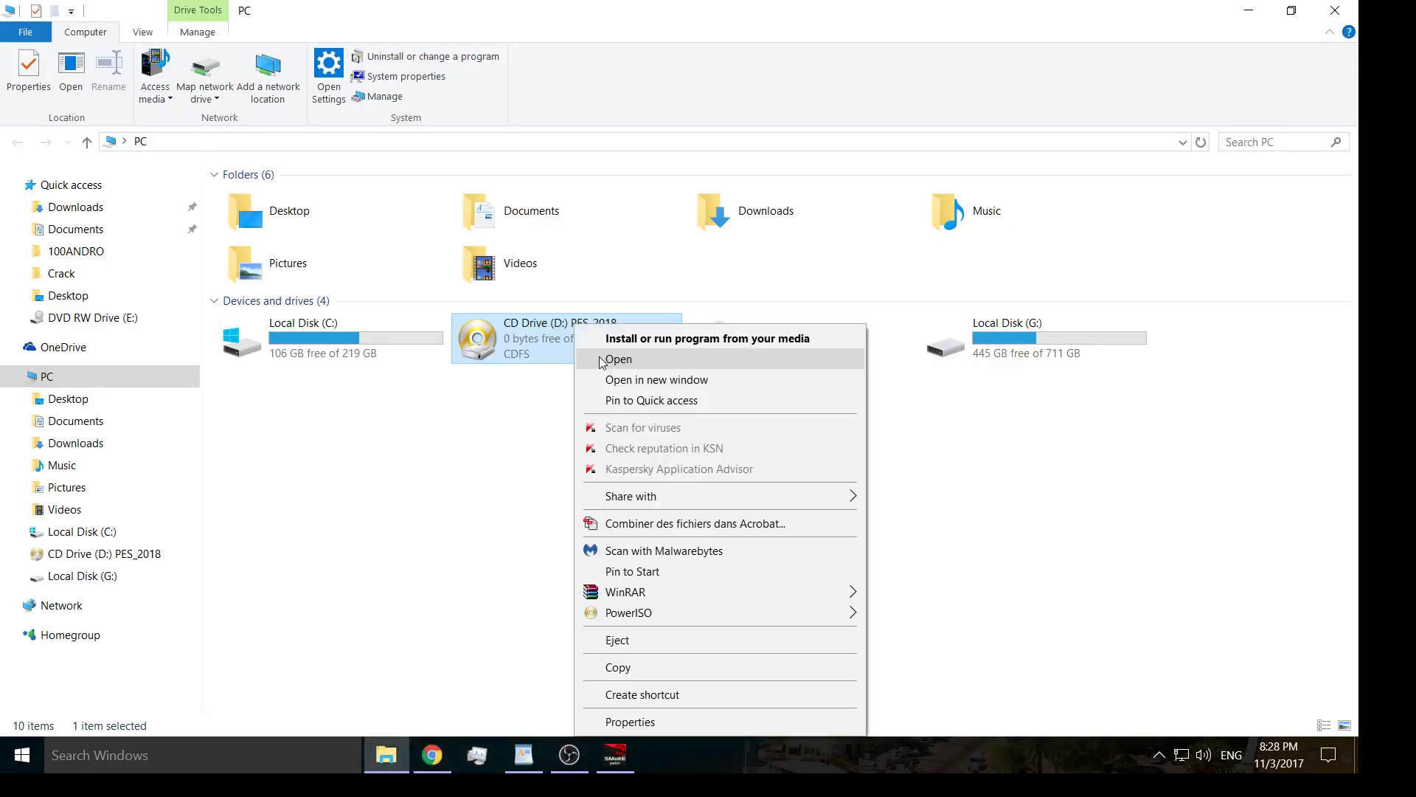
click(602, 374)
click(275, 193)
double_click(274, 193)
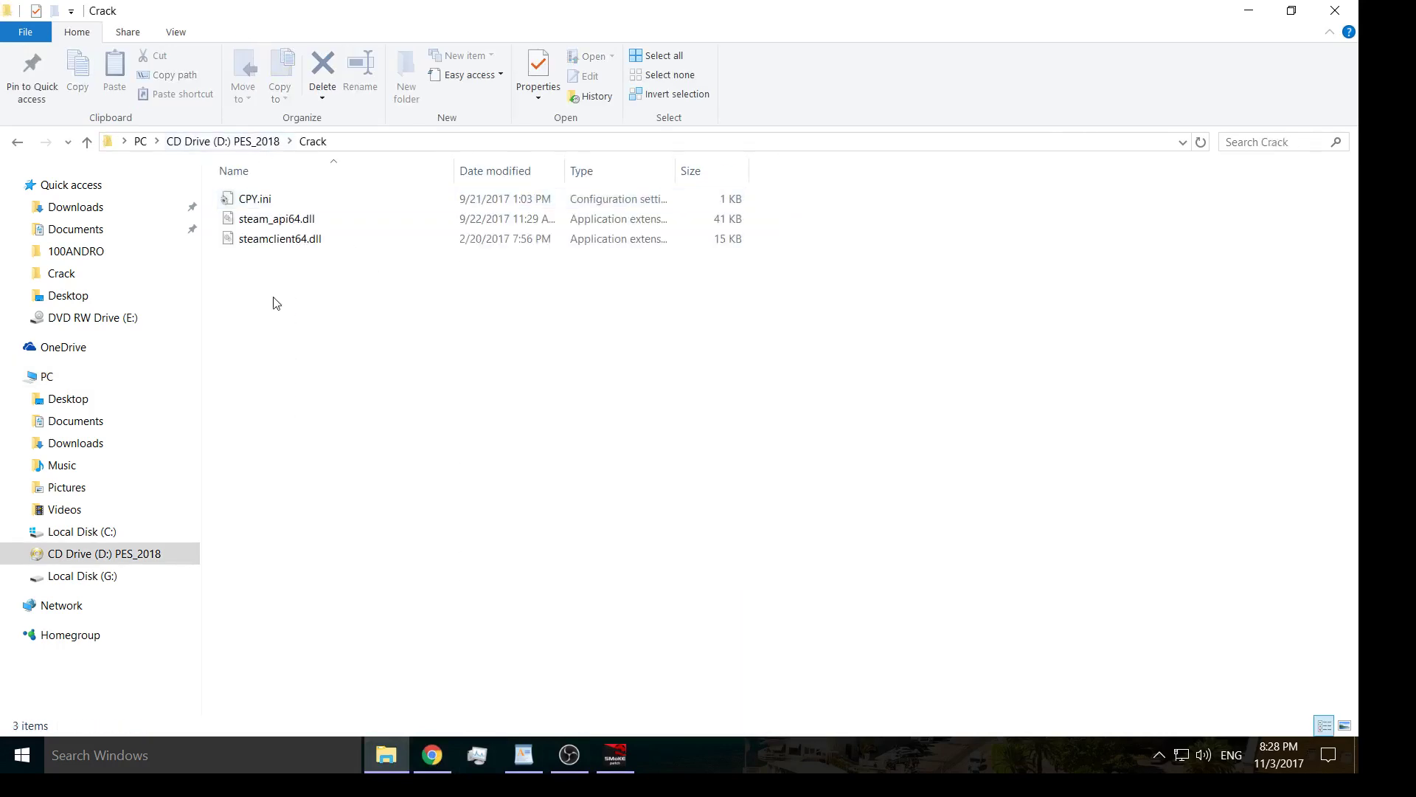
key(ctrl+a)
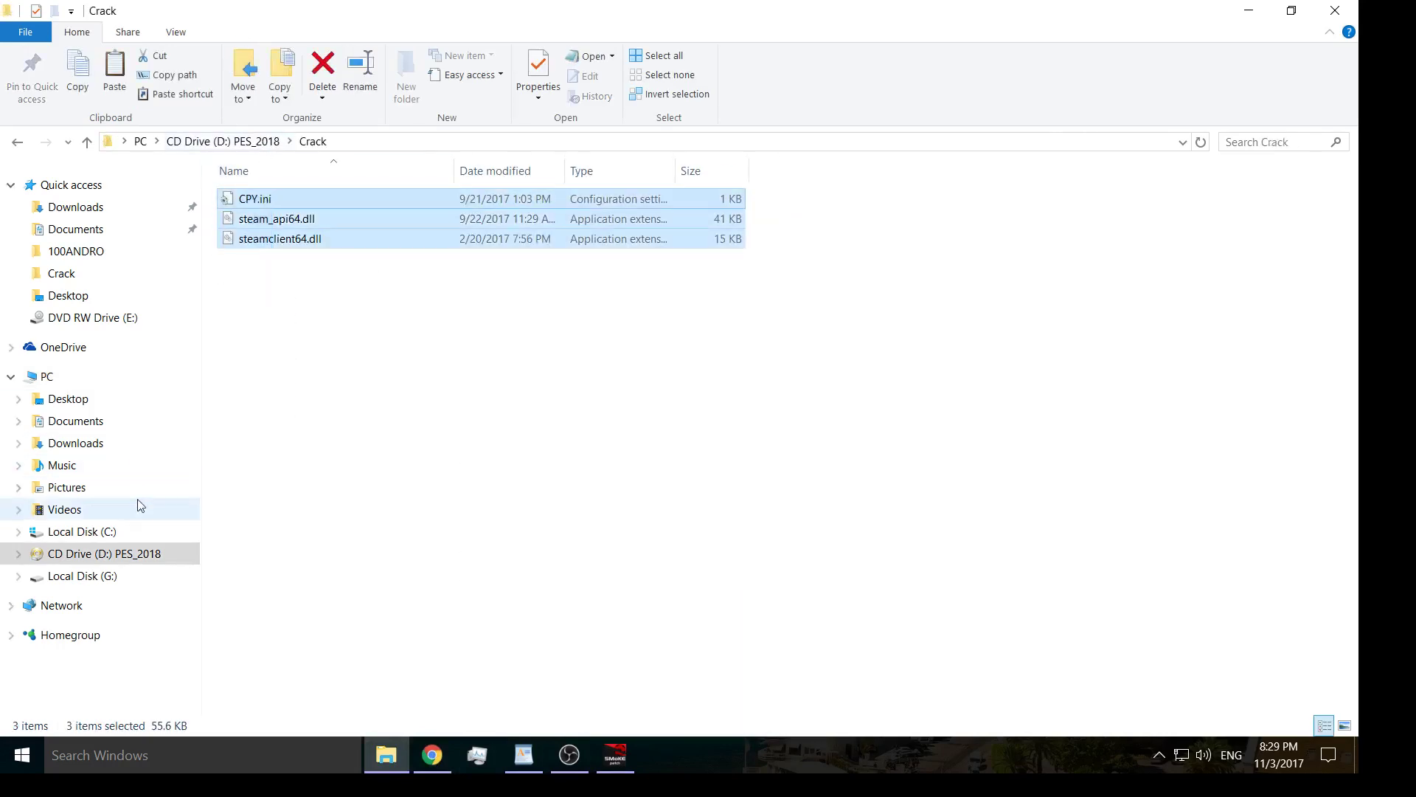
right_click(285, 199)
click(336, 474)
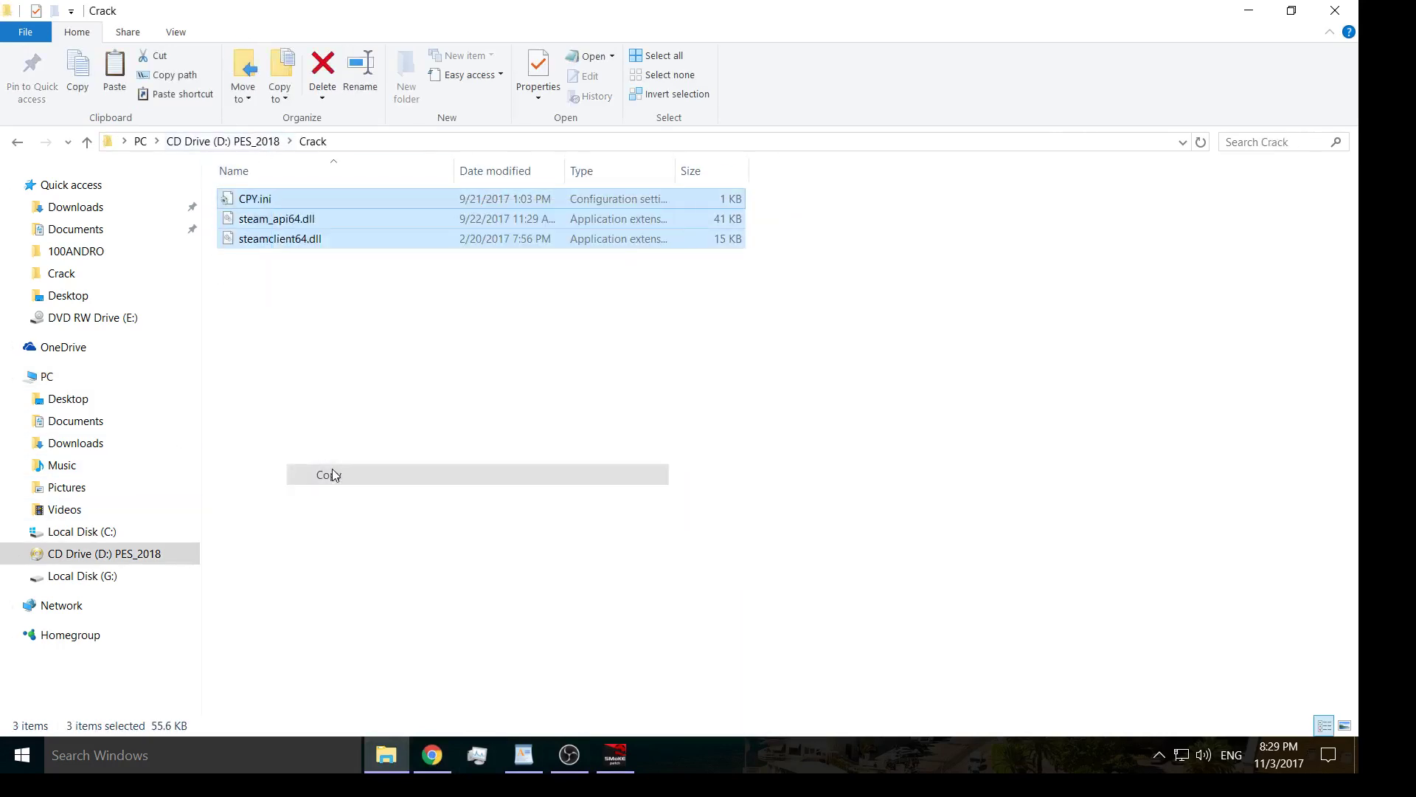
Step: Paste the copied files into the Pro Evolution Soccer 2018 folder on Local Disk (G:), replacing the existing file
click(52, 576)
double_click(257, 298)
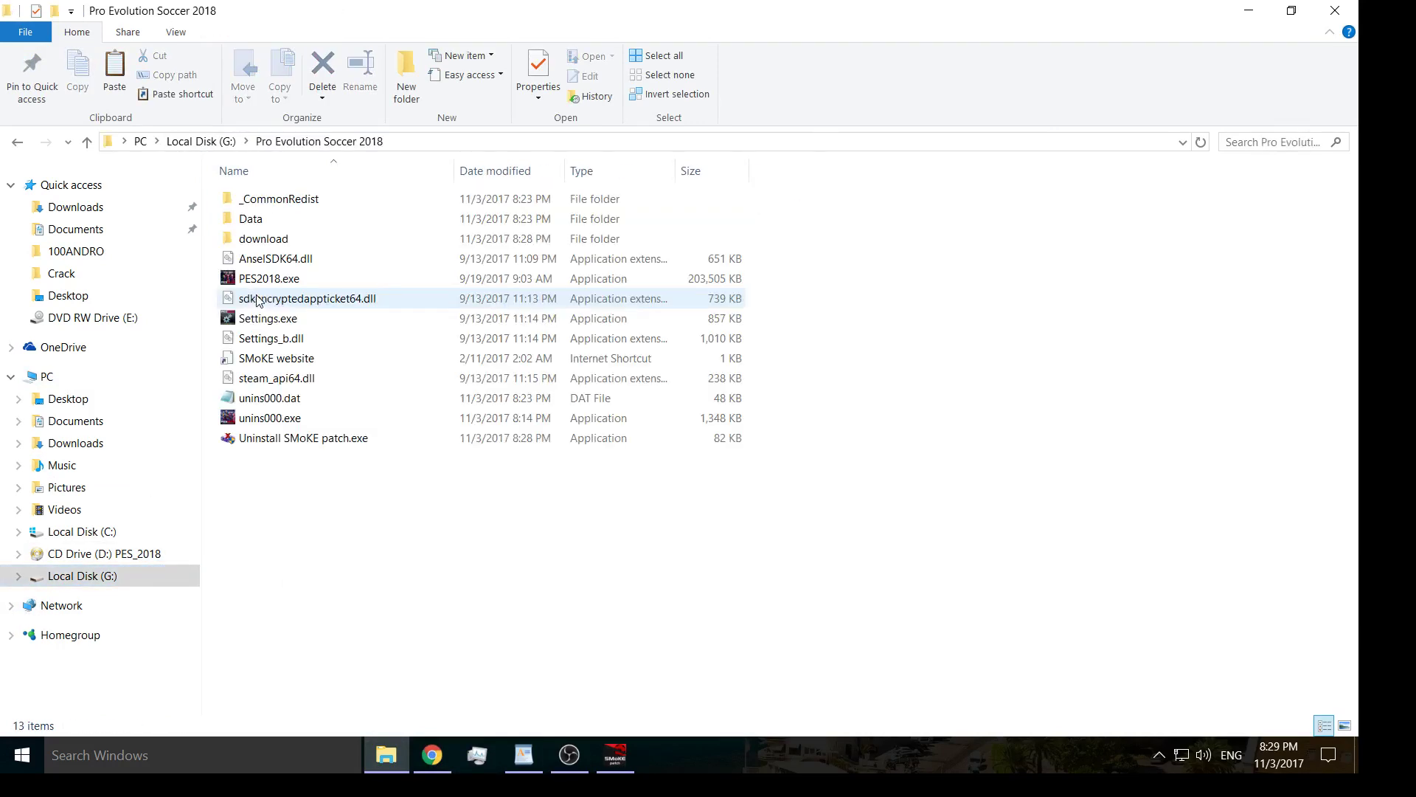
key(ctrl+v)
click(638, 269)
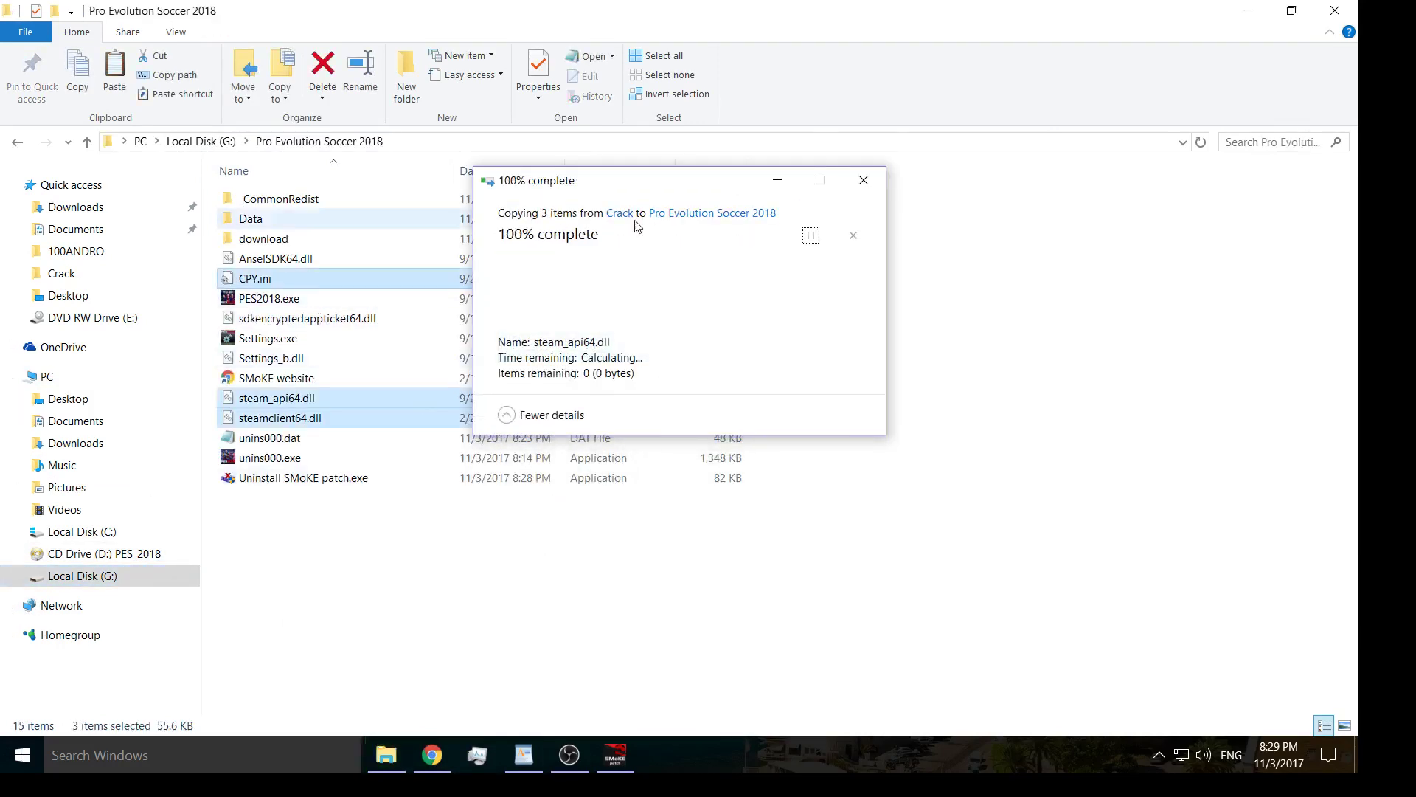
Step: Exit the finished SMoKE Patch X installer and briefly check the WordPad notes before returning to File Explorer
click(615, 754)
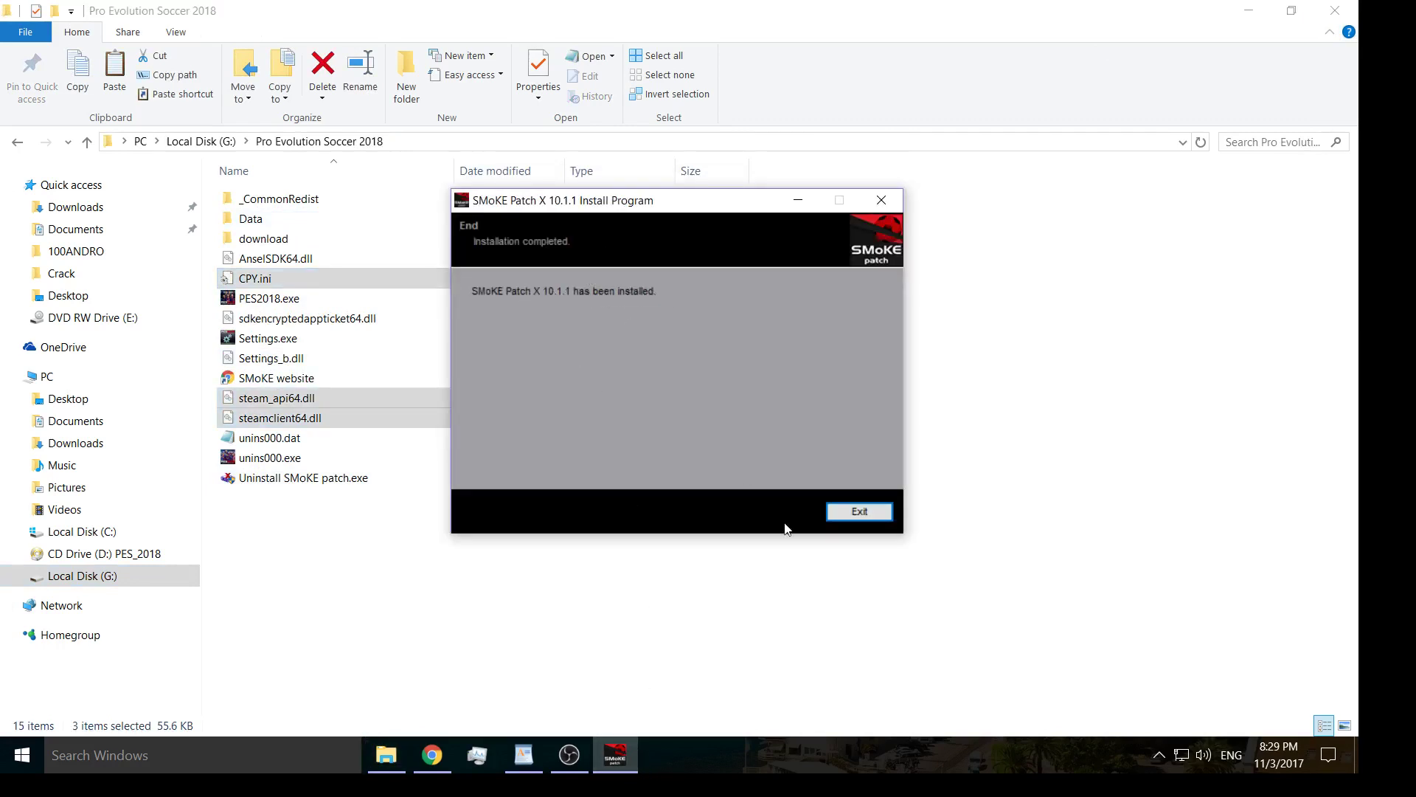
click(859, 512)
click(533, 742)
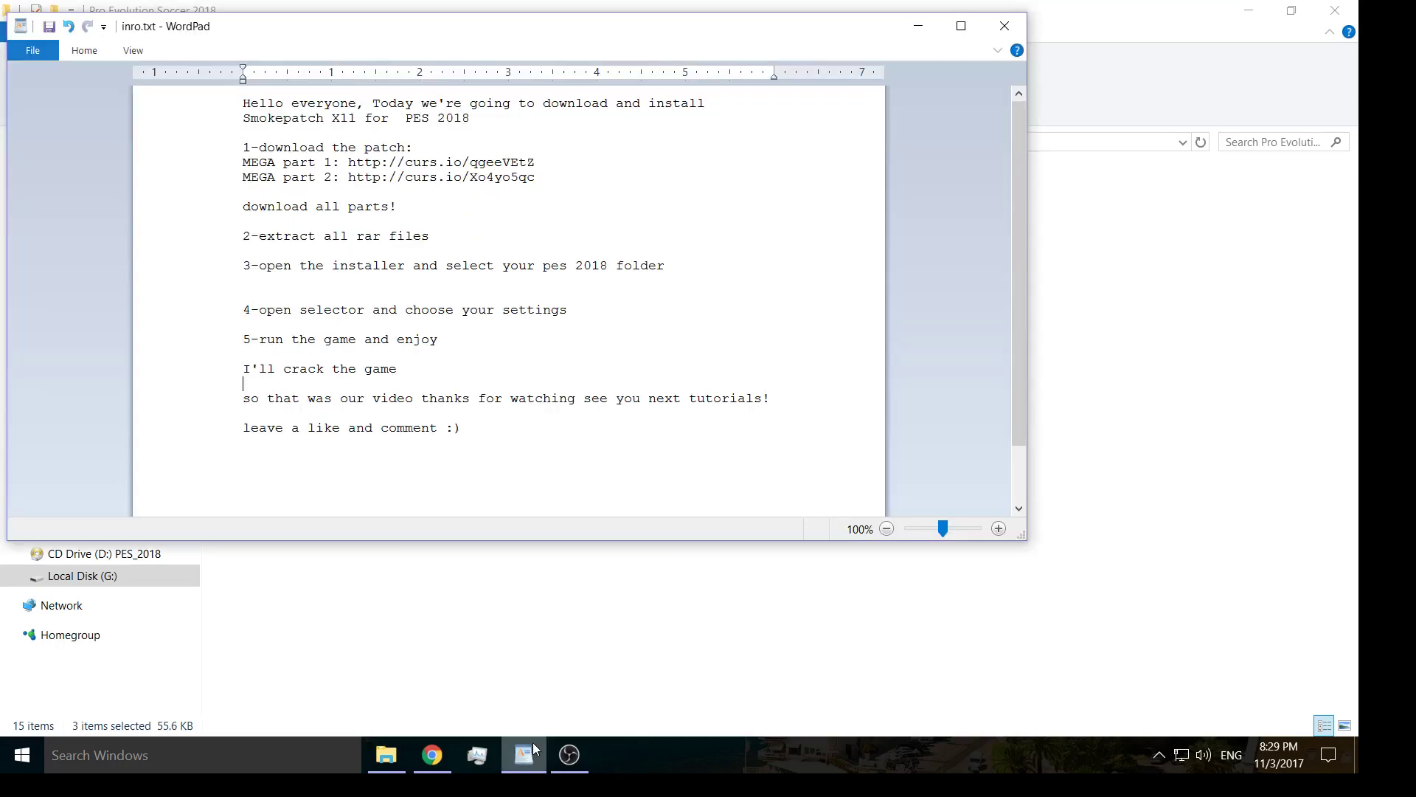
click(532, 742)
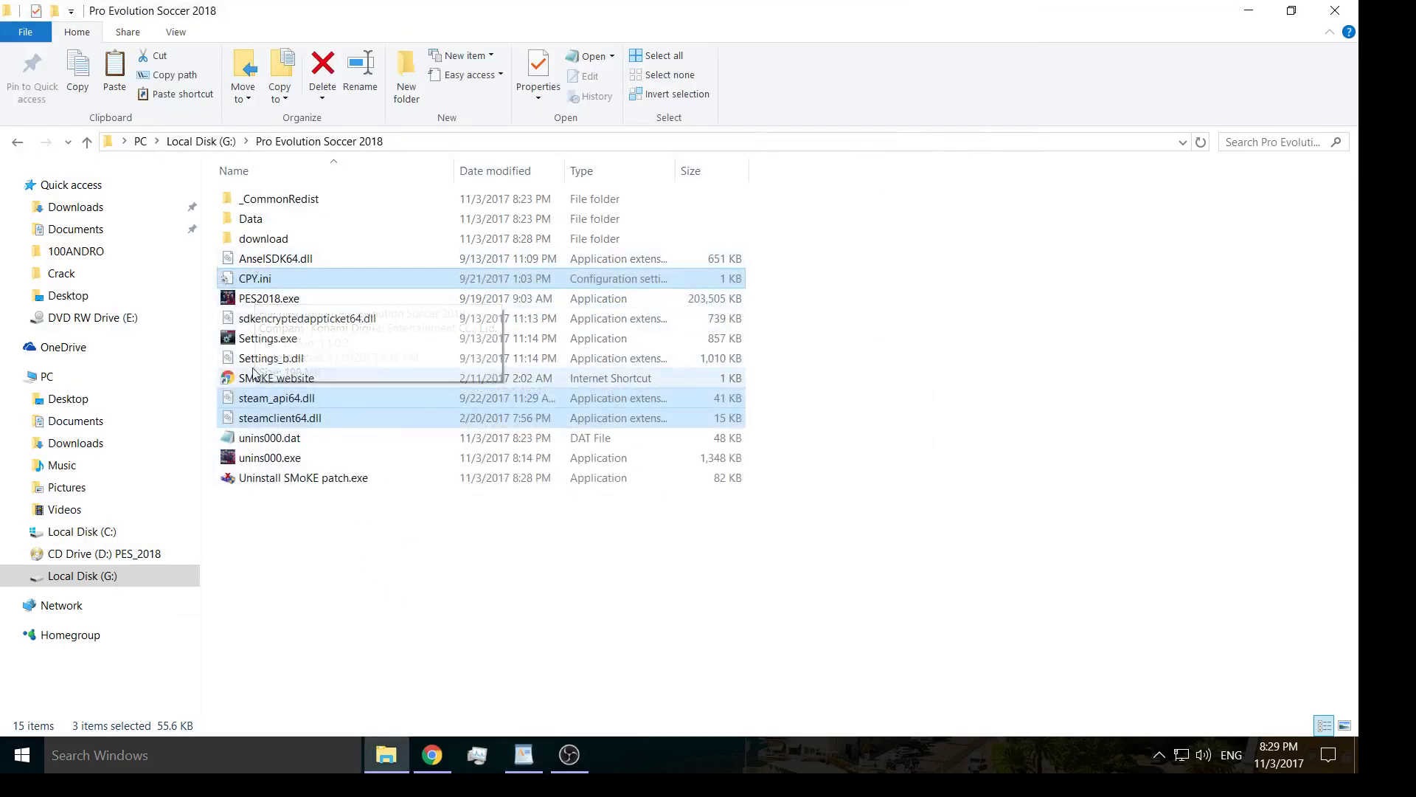
Step: Check the download folder inside Pro Evolution Soccer 2018 and launch Settings.exe from the game folder
drag(283, 532, 269, 195)
double_click(265, 243)
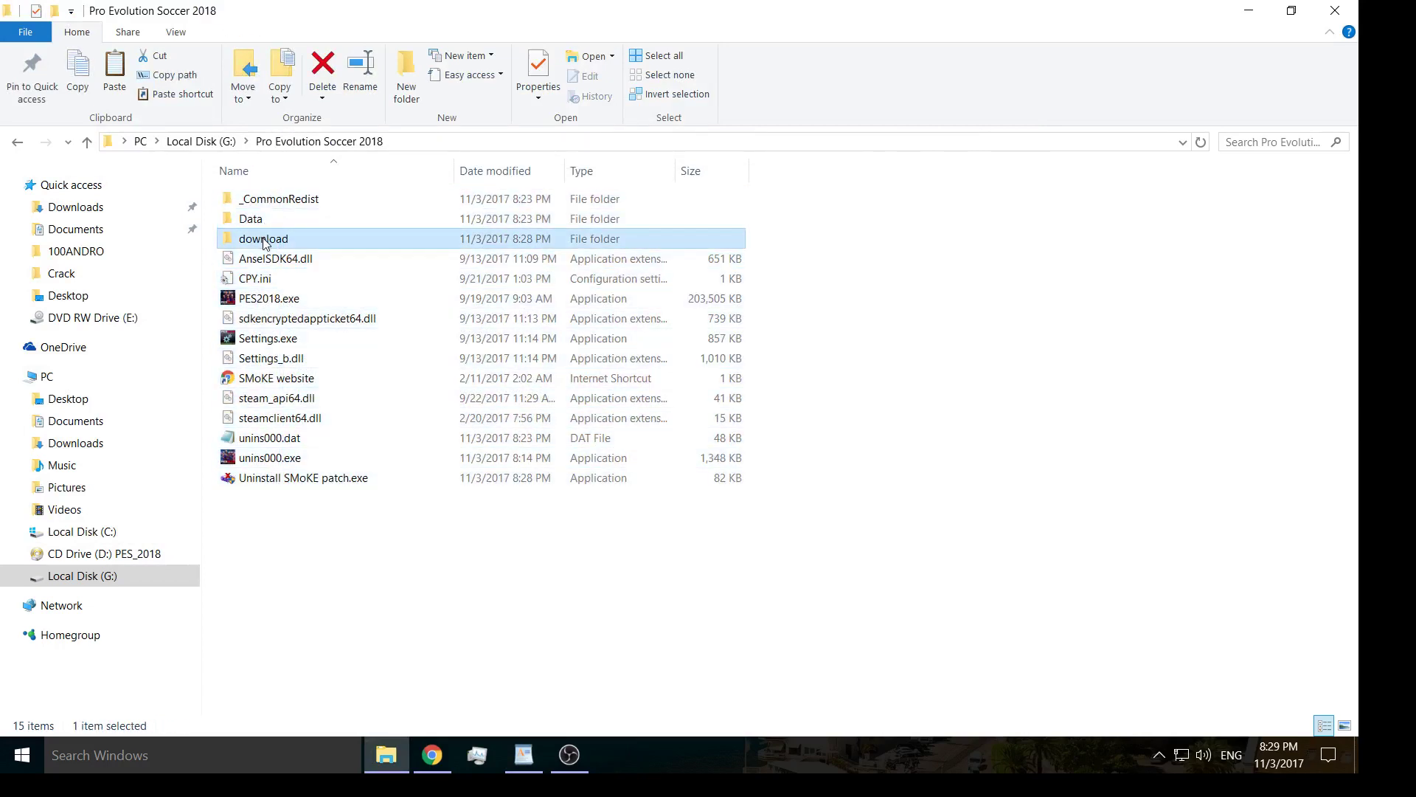
drag(262, 378, 317, 185)
key(alt+Left)
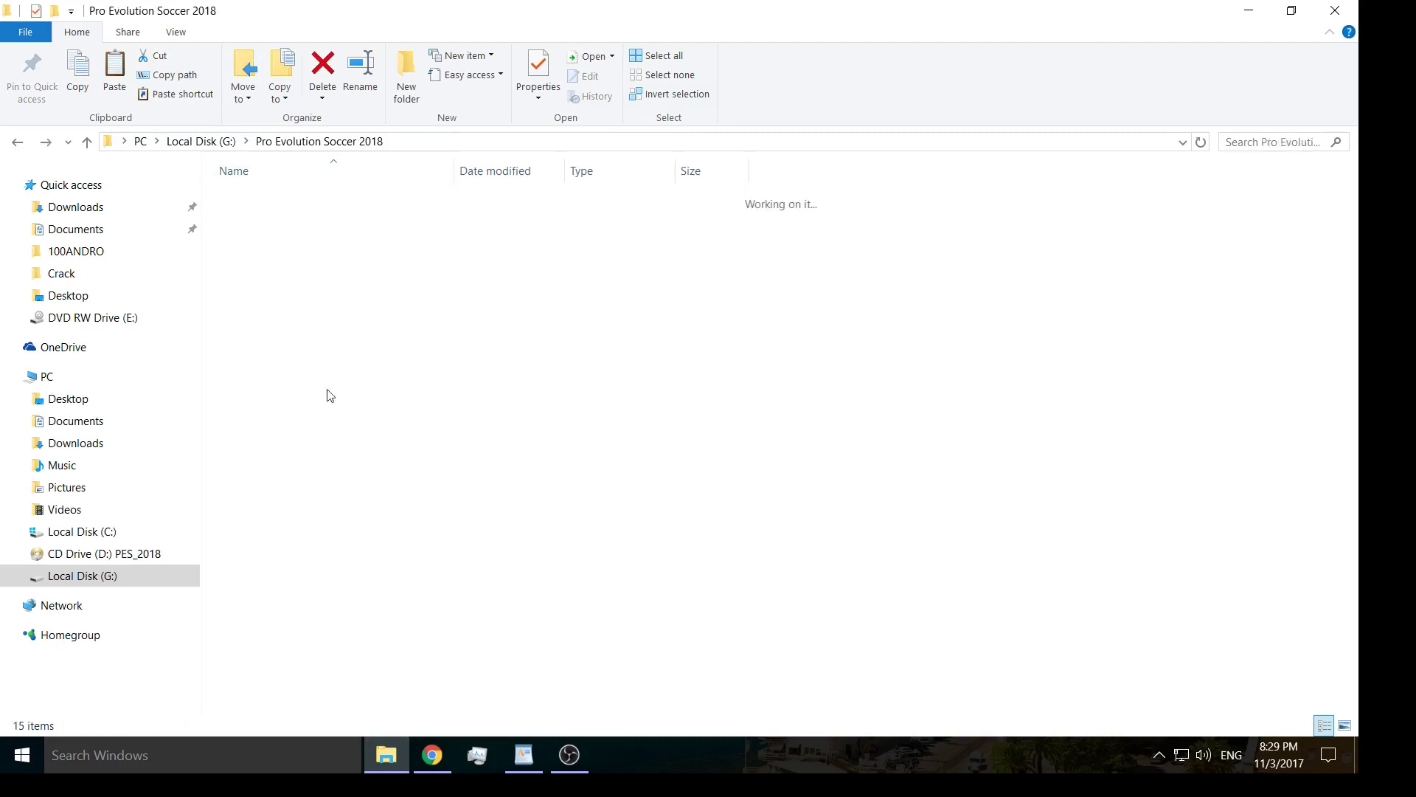
click(277, 343)
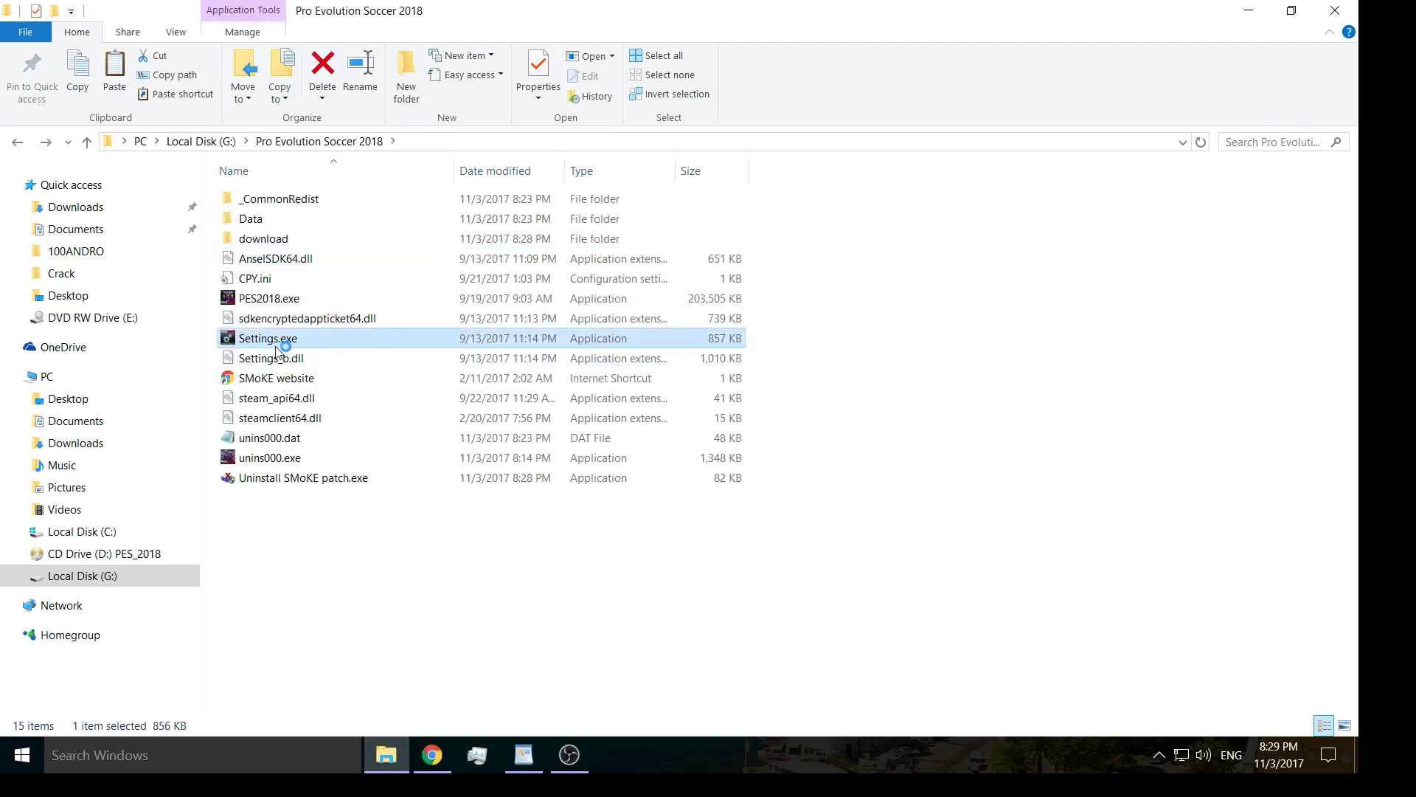
Step: Review step 5 about running the game in the inro.txt WordPad notes and return to the game folder
click(524, 754)
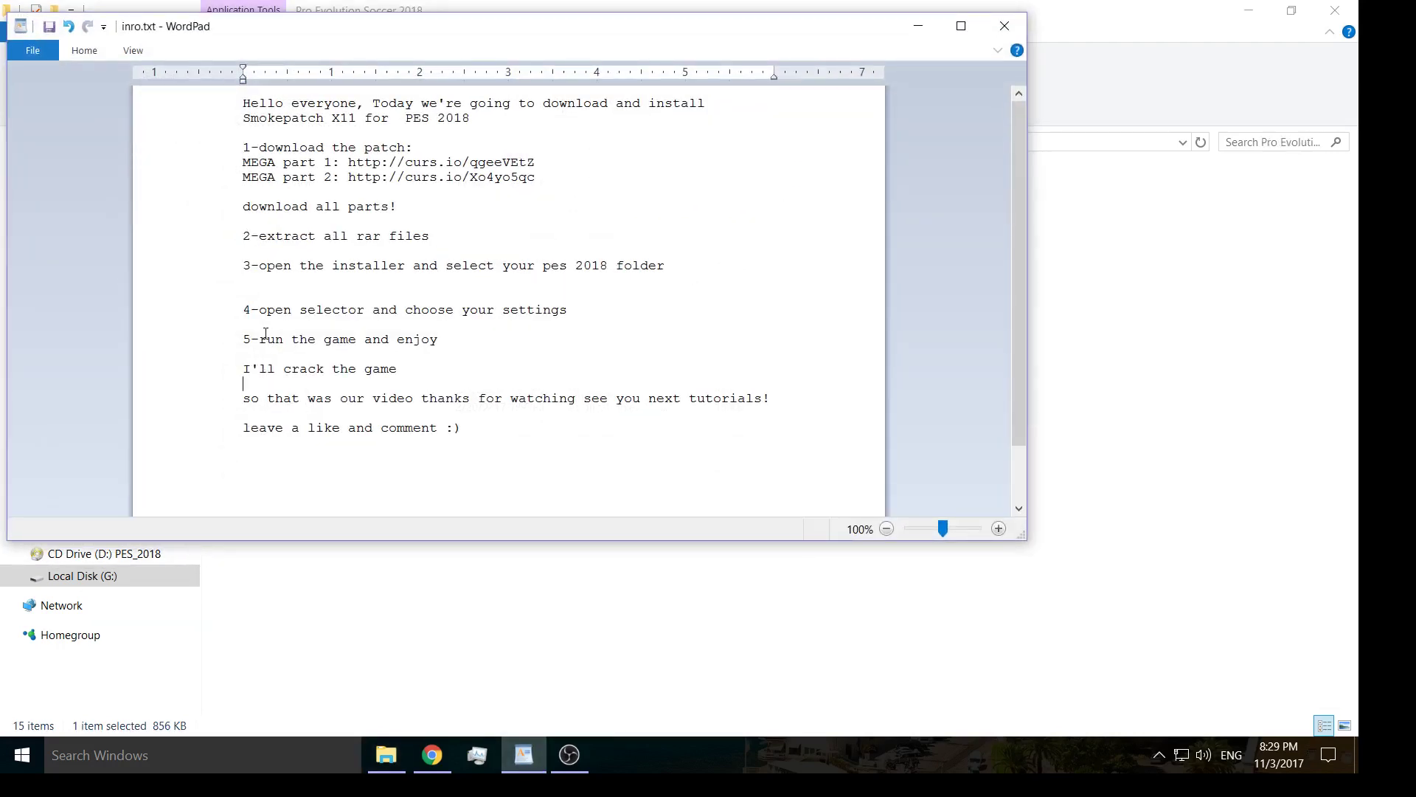
double_click(306, 340)
click(363, 343)
double_click(341, 341)
double_click(379, 342)
double_click(402, 341)
click(401, 630)
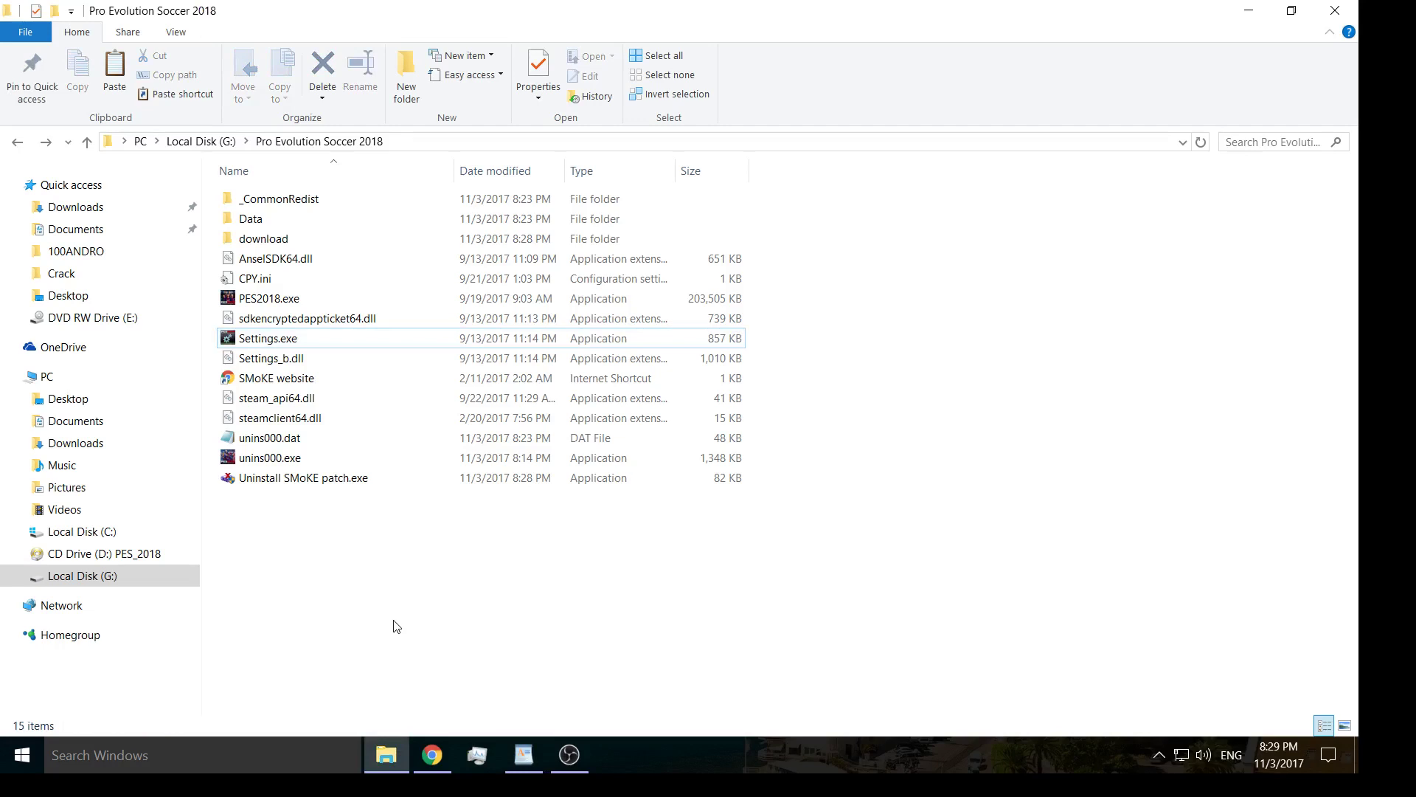
click(518, 752)
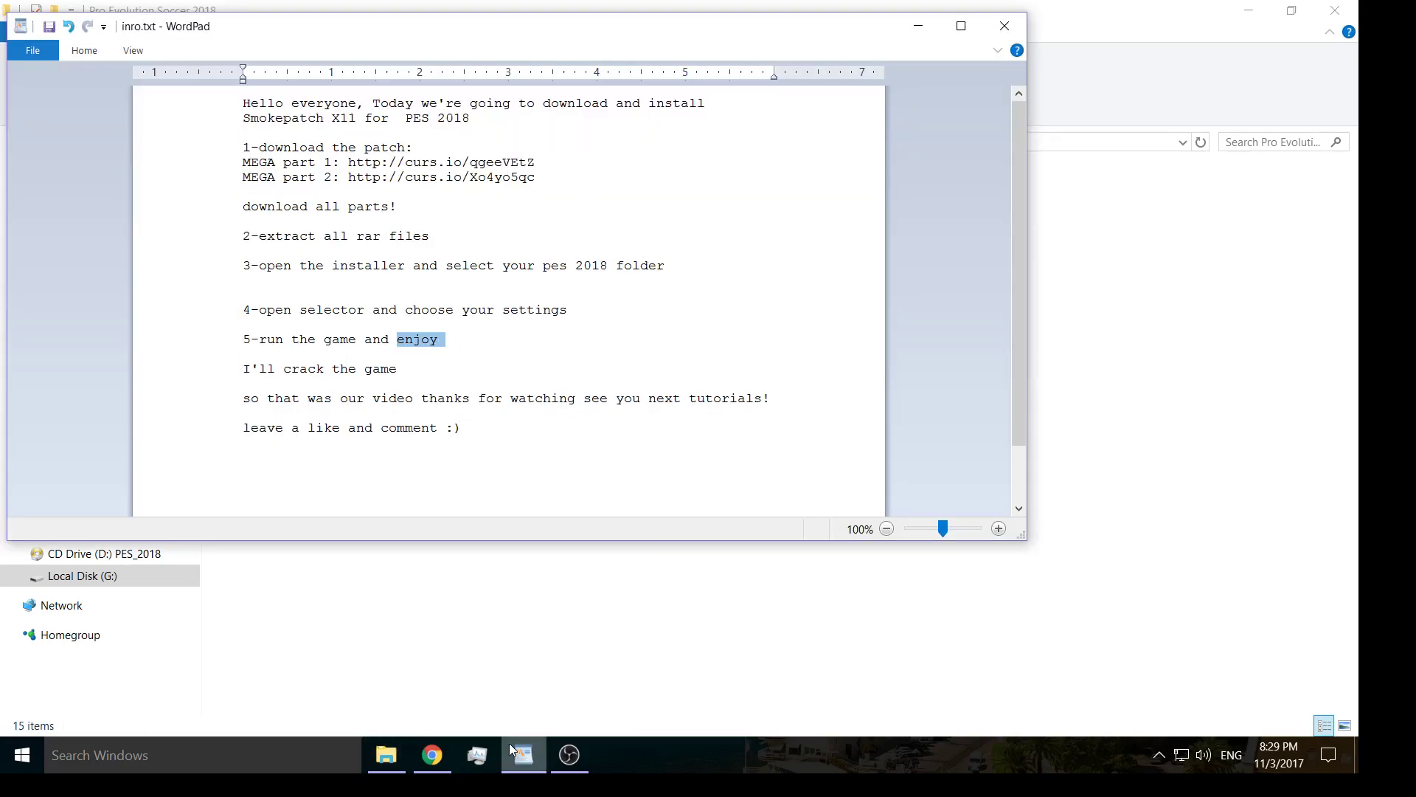
click(330, 411)
click(424, 627)
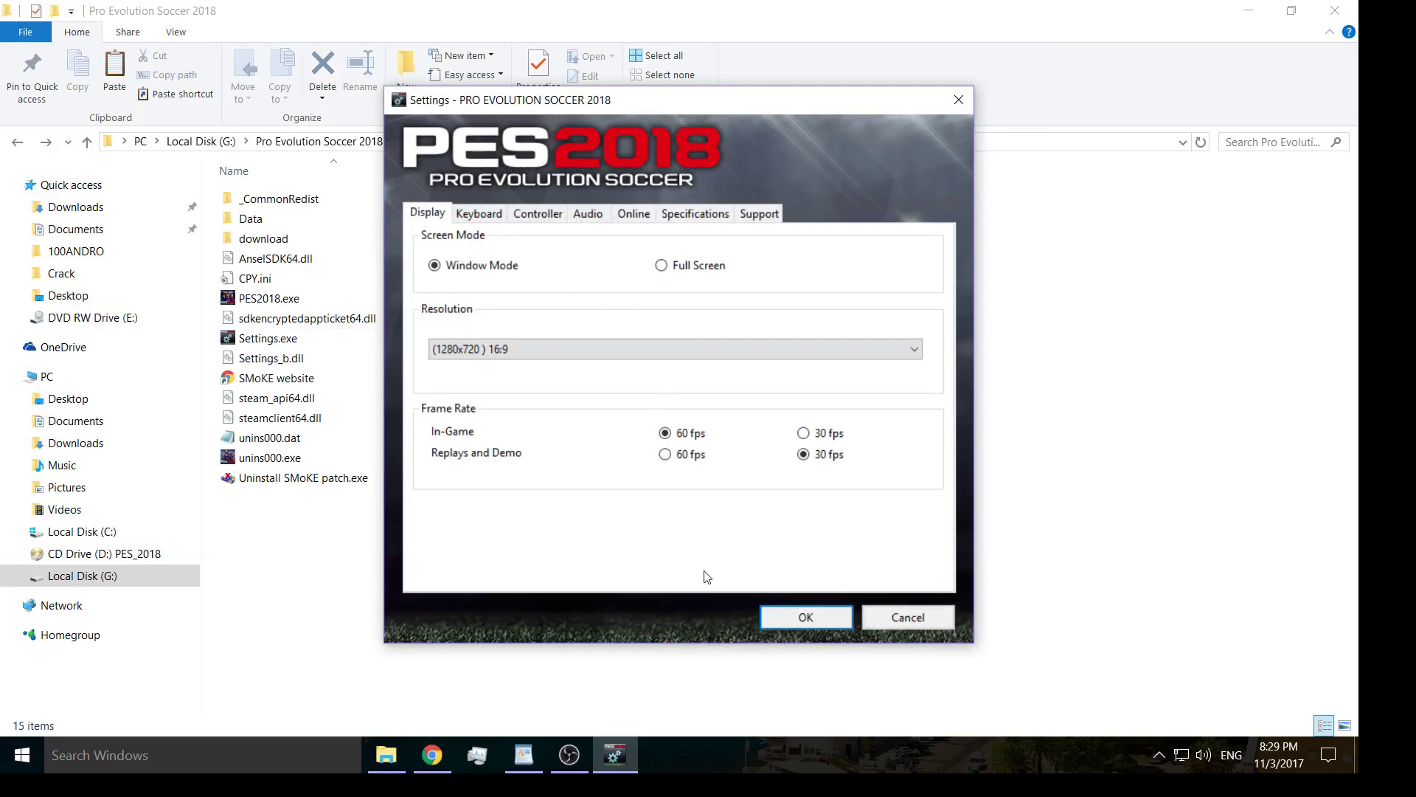
Step: Accept the PES 2018 display settings and run PES2018.exe, clearing the open windows from the desktop
key(Return)
click(258, 302)
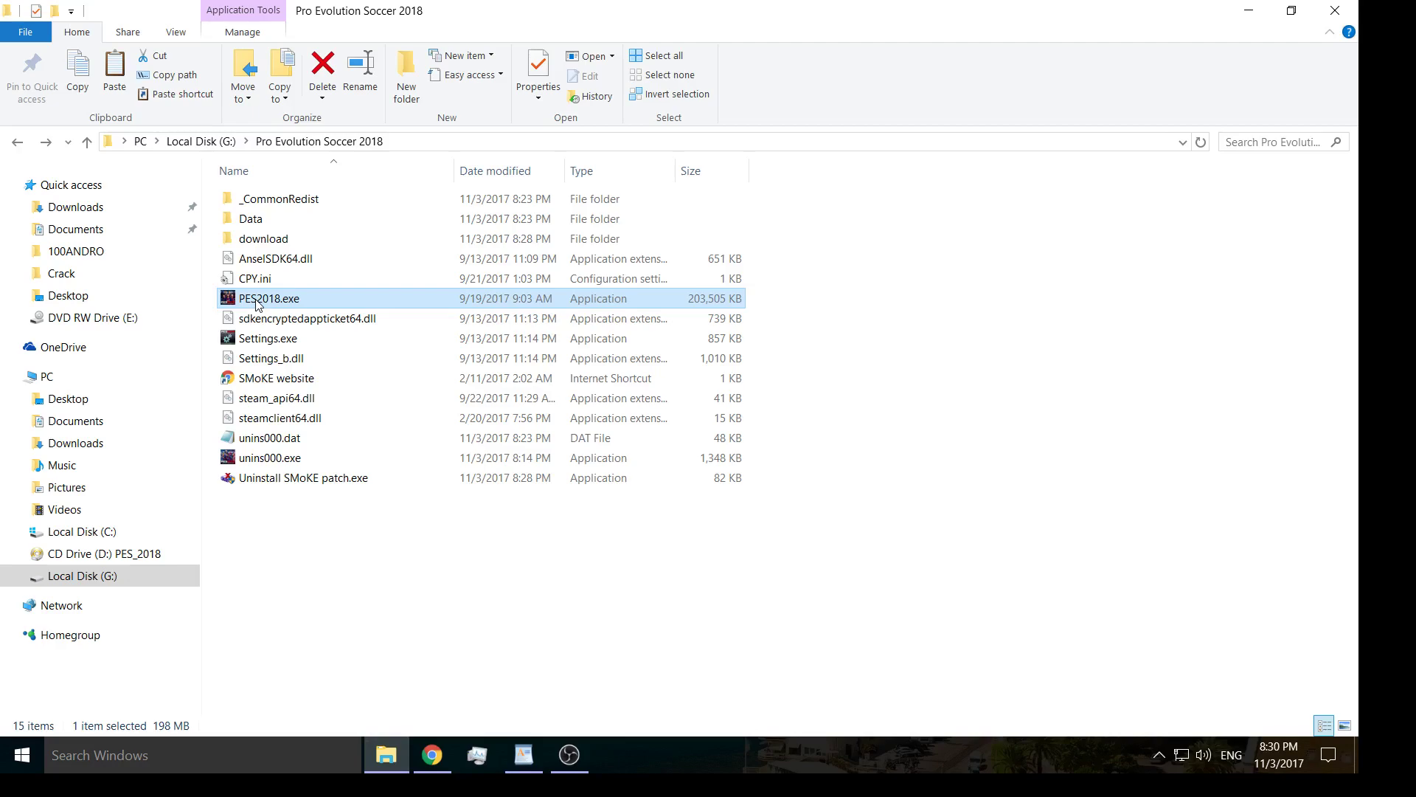
click(1335, 10)
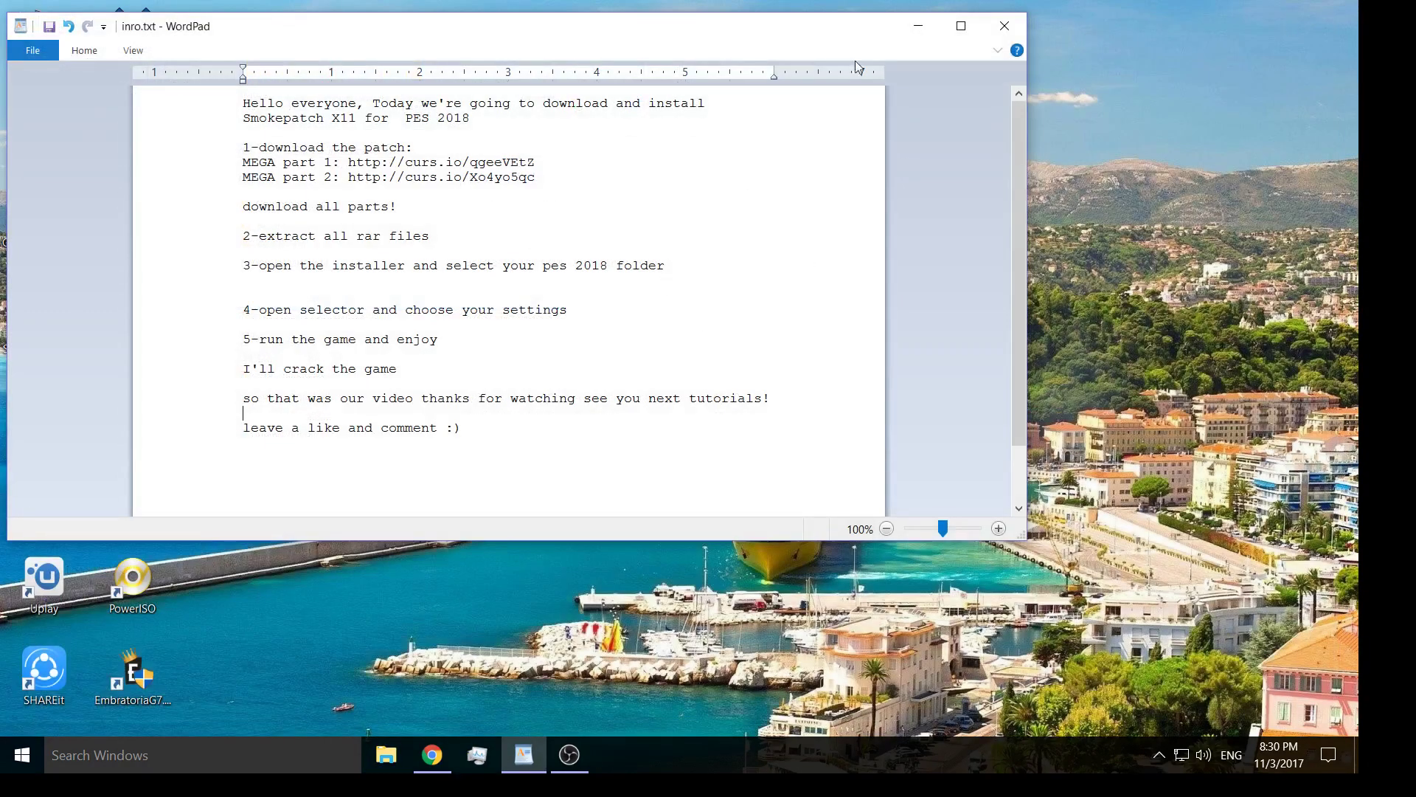
click(918, 26)
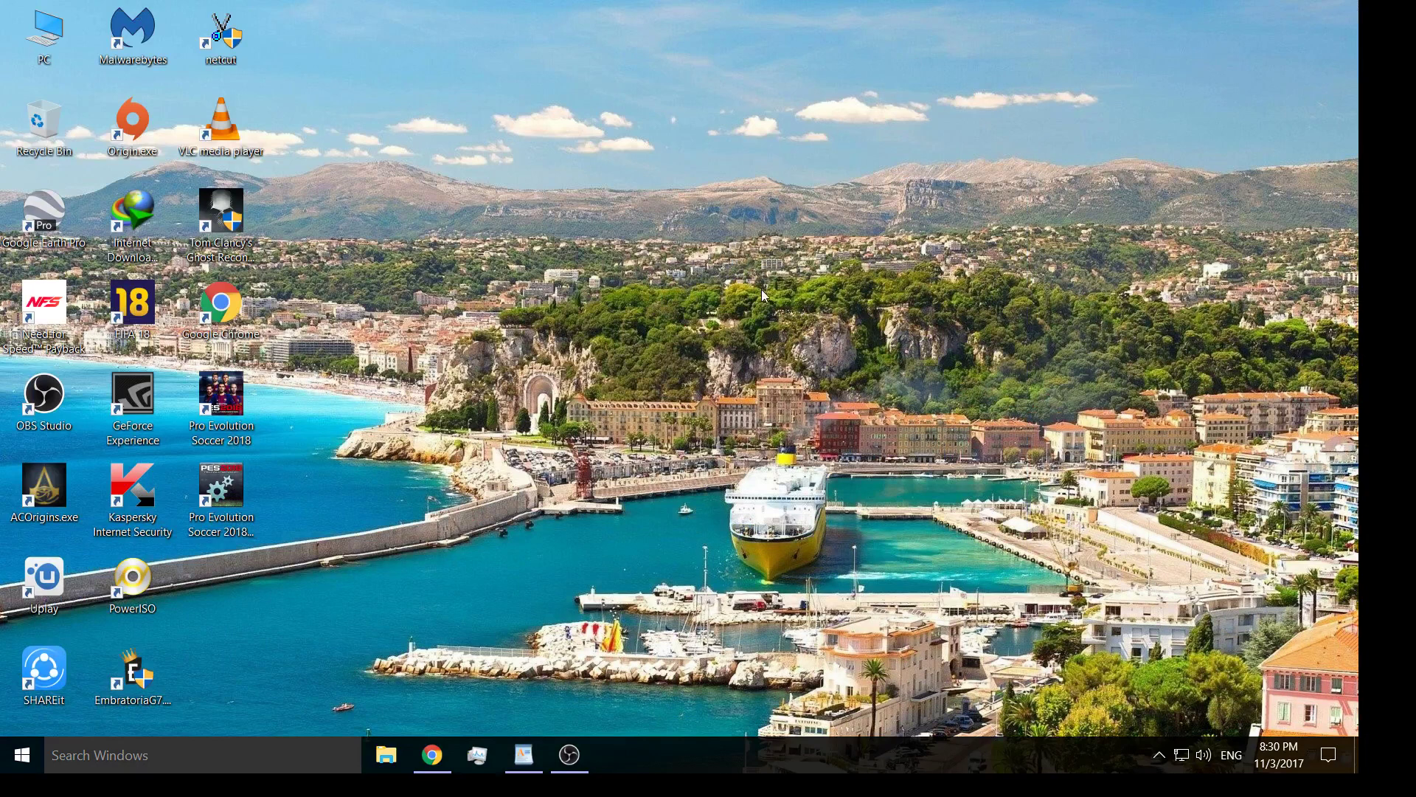
drag(871, 2, 868, 681)
key(shift+F10)
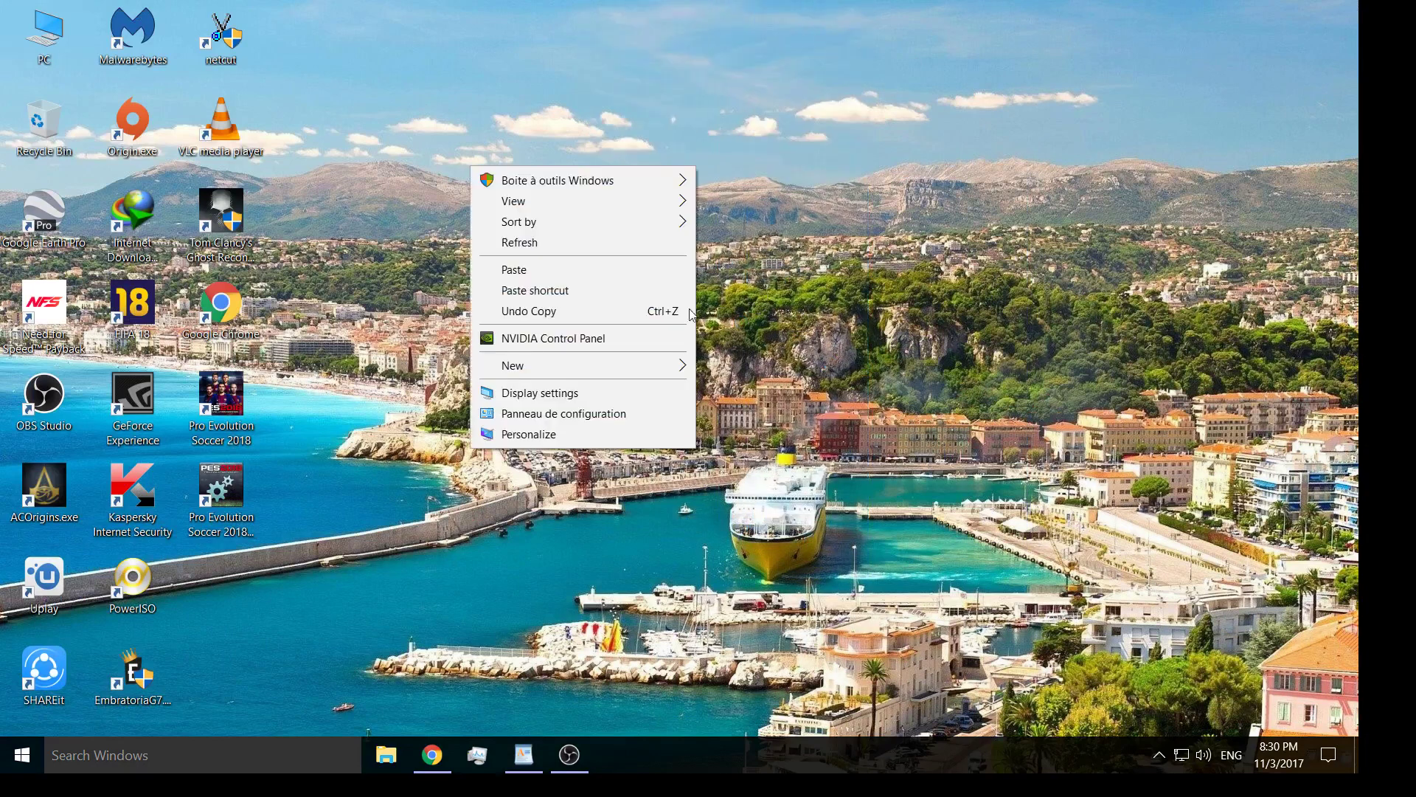
click(623, 244)
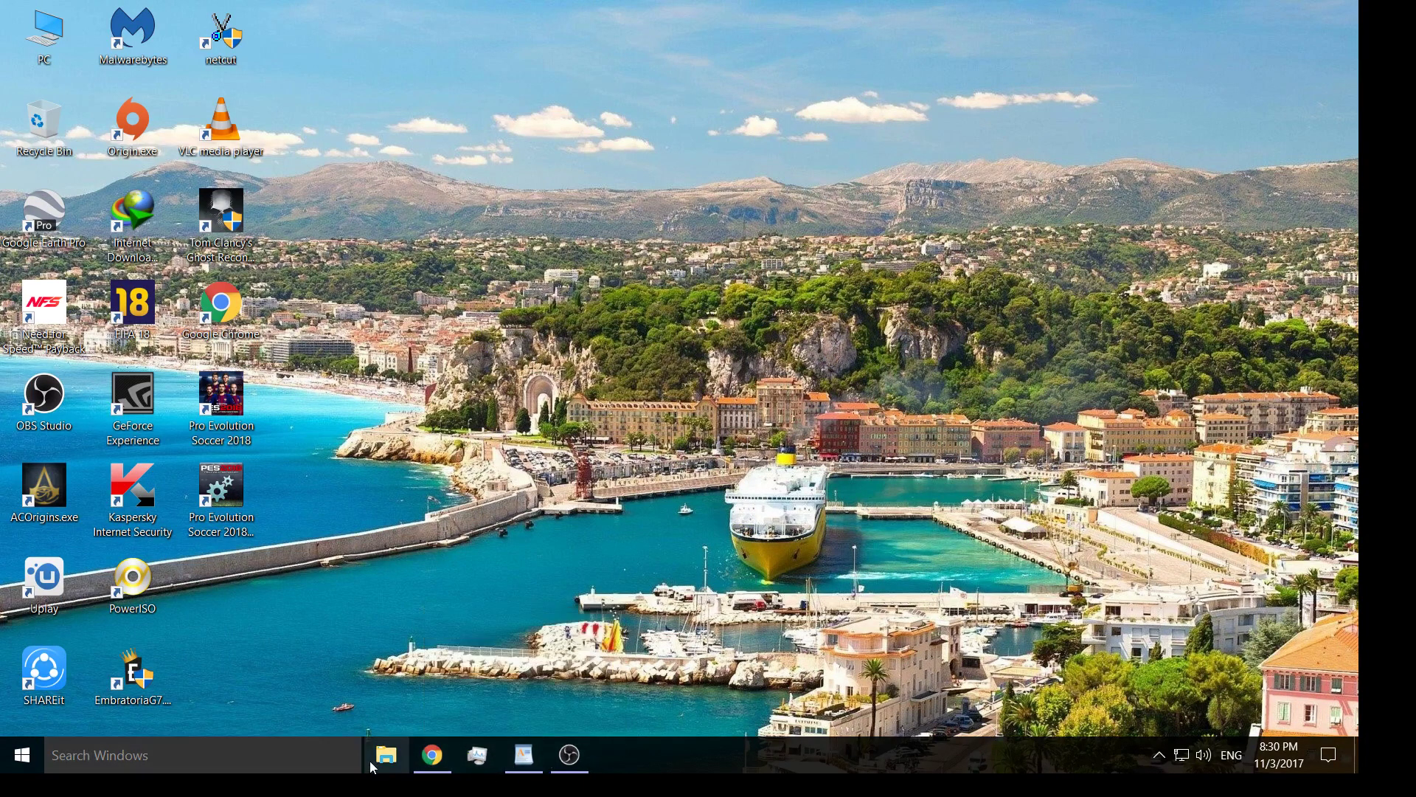
Step: Look over the Pro Evolution Soccer 2018 folder on Local Disk (G:) in File Explorer and close it
click(404, 747)
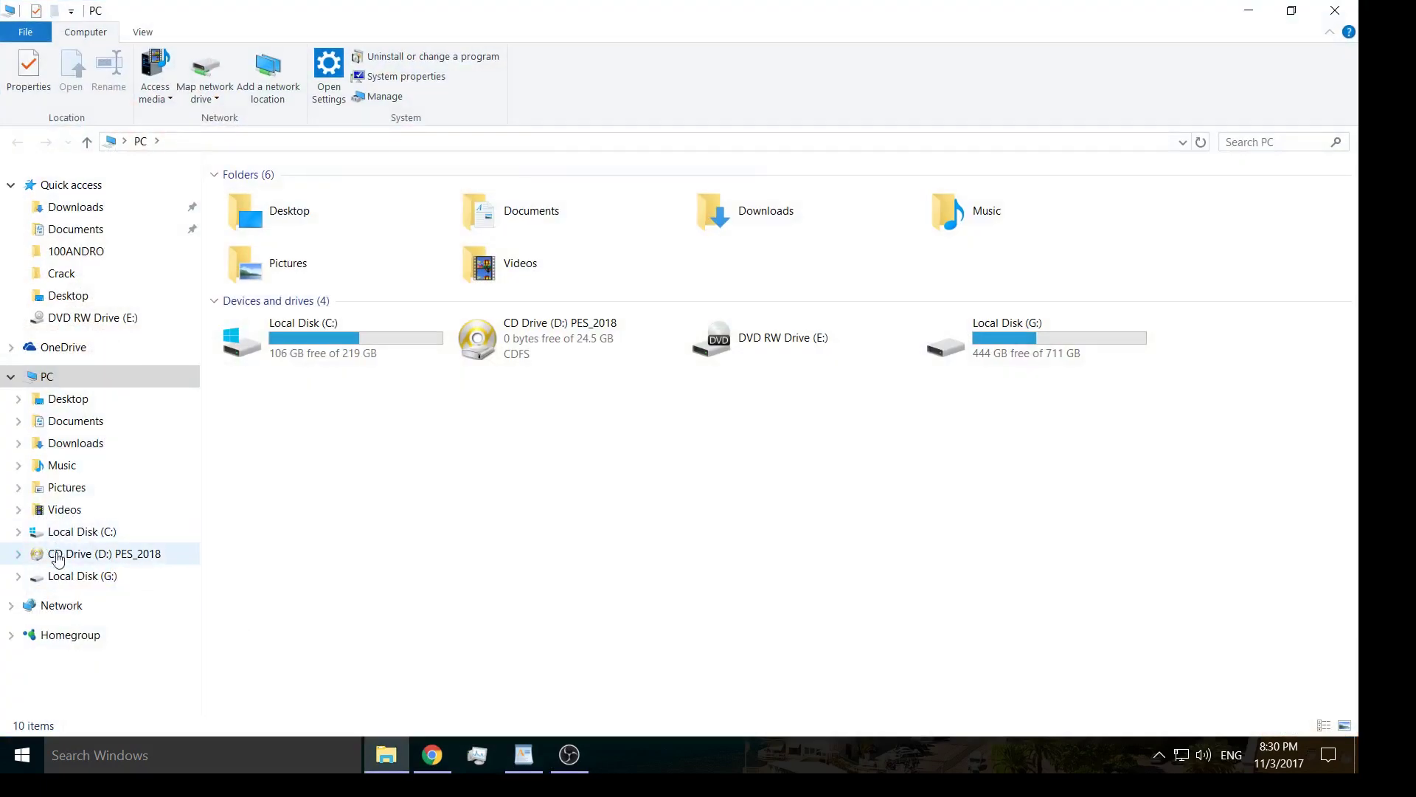
click(61, 575)
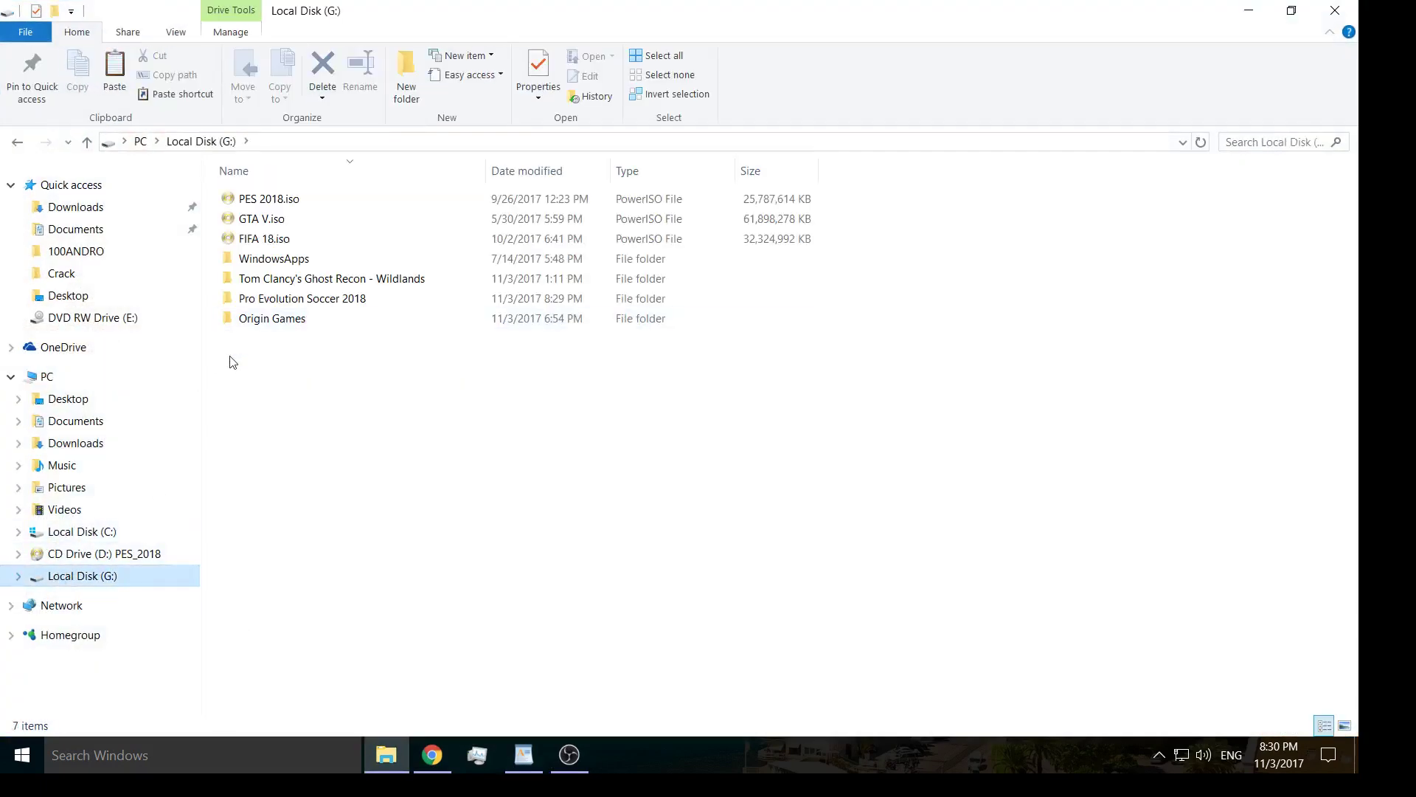
double_click(287, 298)
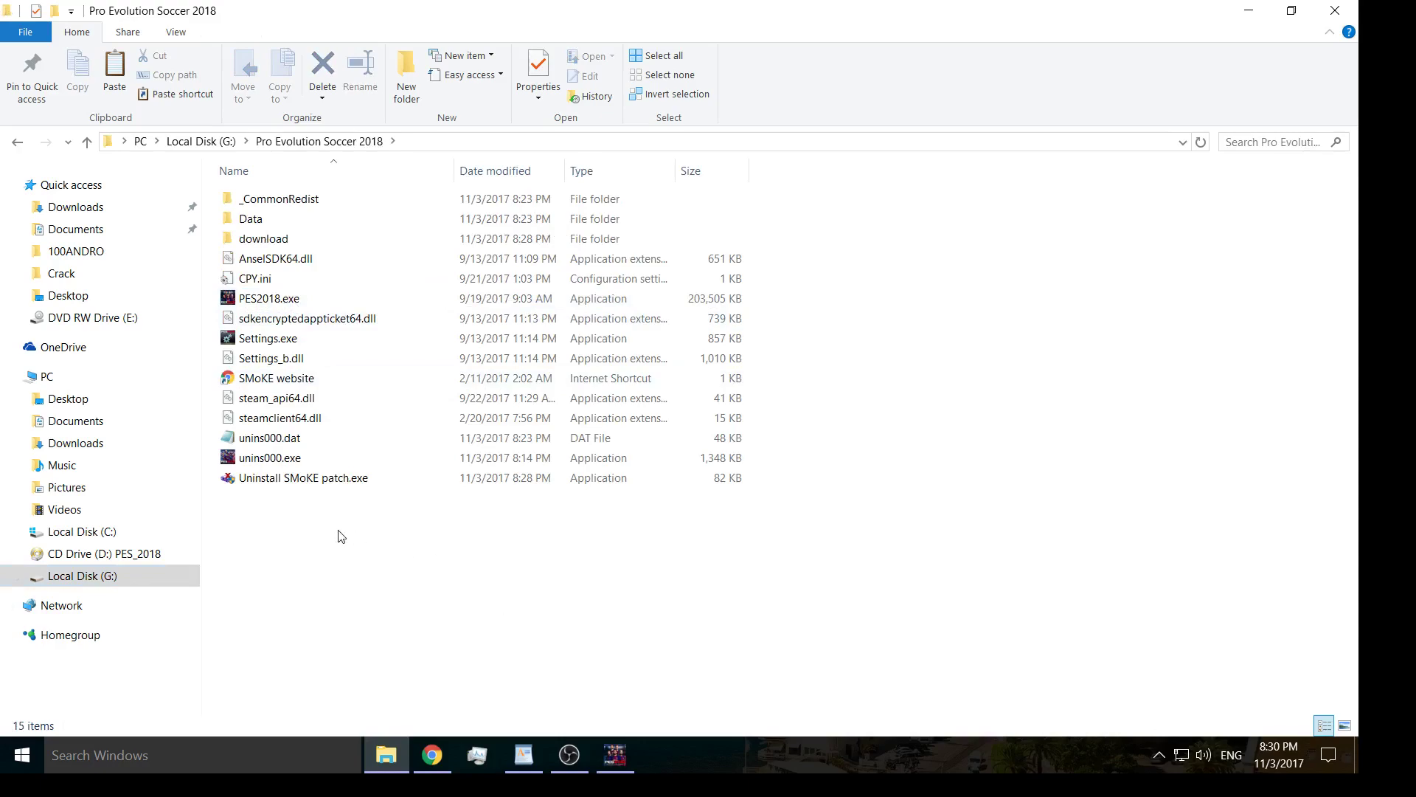
drag(342, 603, 376, 147)
click(1335, 11)
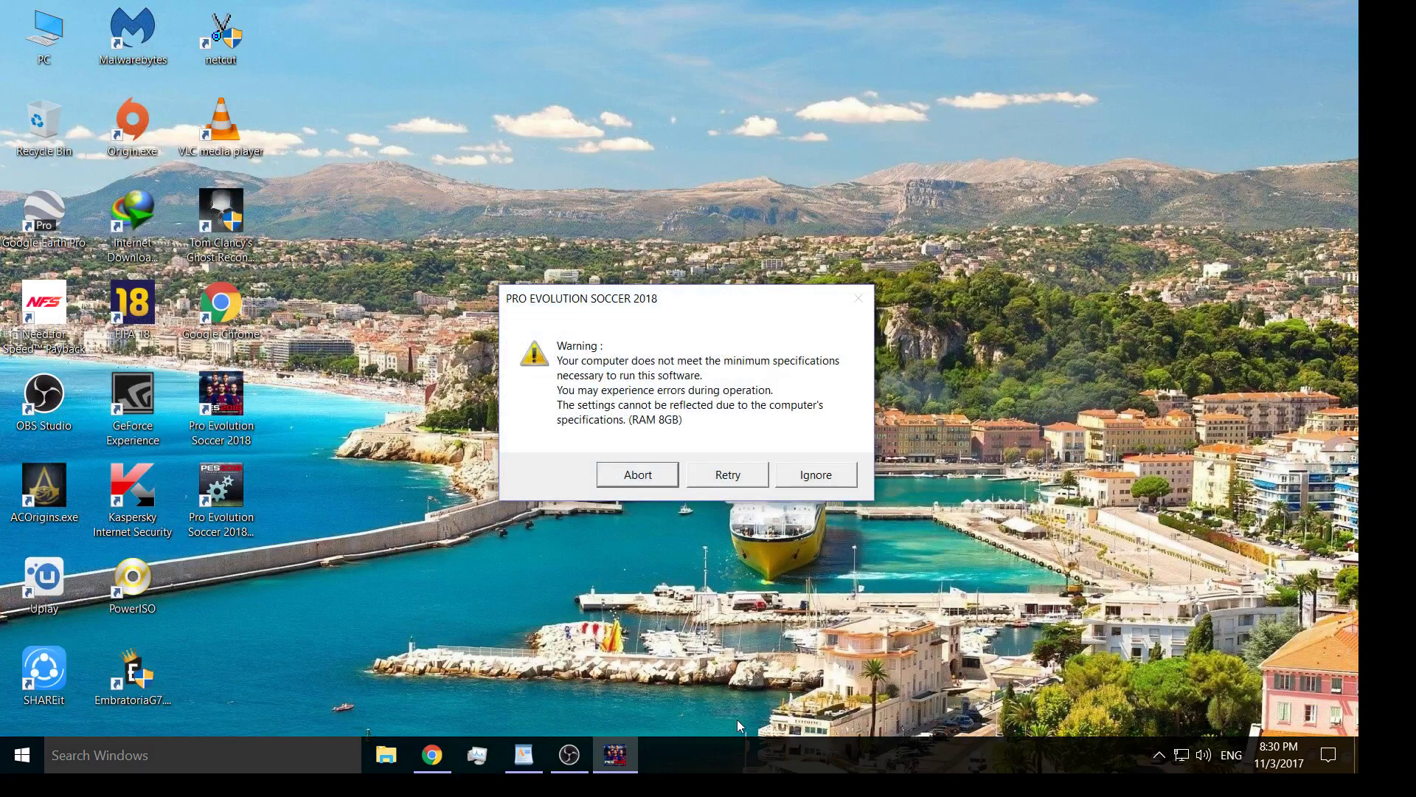
Step: Ignore the minimum specifications warning and continue past the SMoKE Patch title screen
click(816, 474)
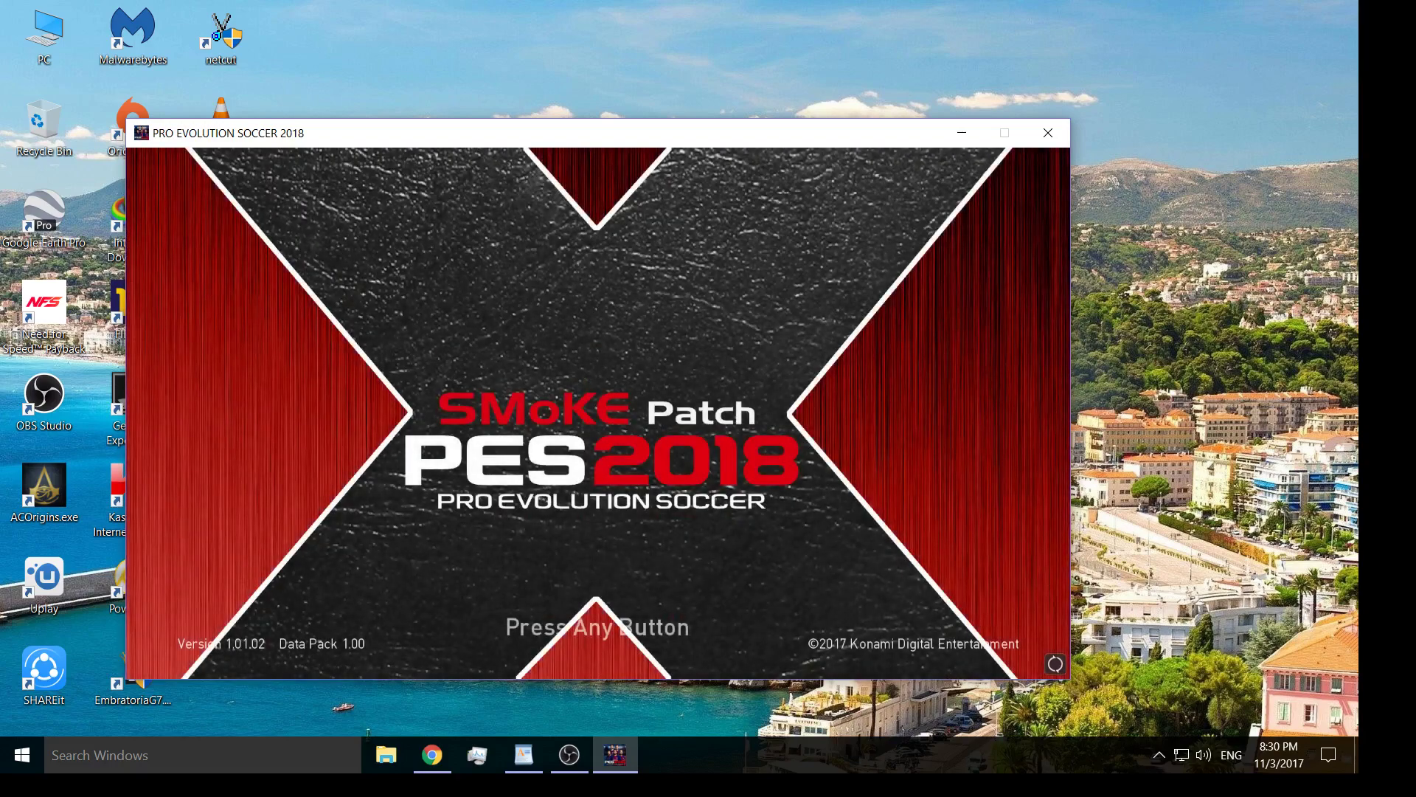
key(Return)
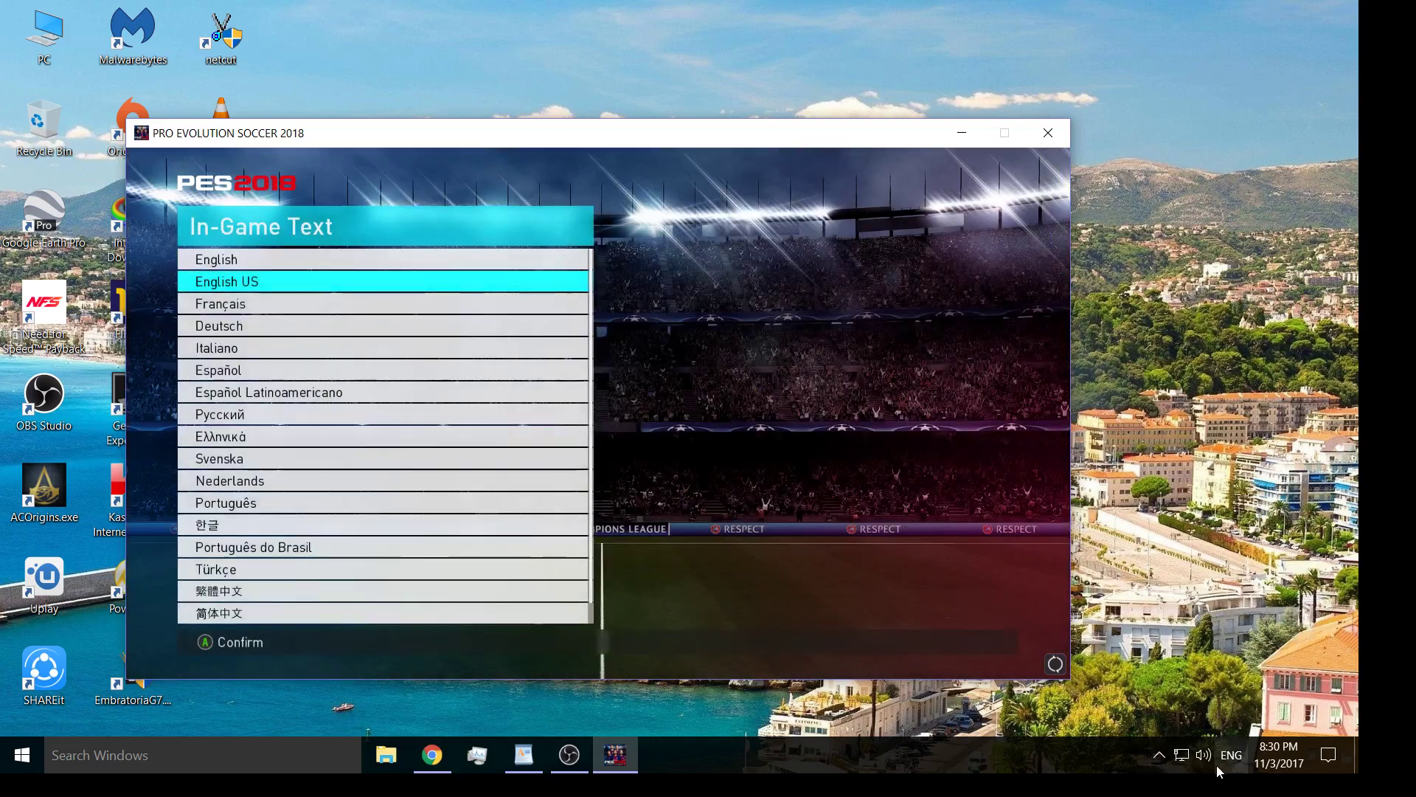
Step: Mute Pro Evolution Soccer 2018 in the Windows Volume Mixer and close the mixer
right_click(1207, 767)
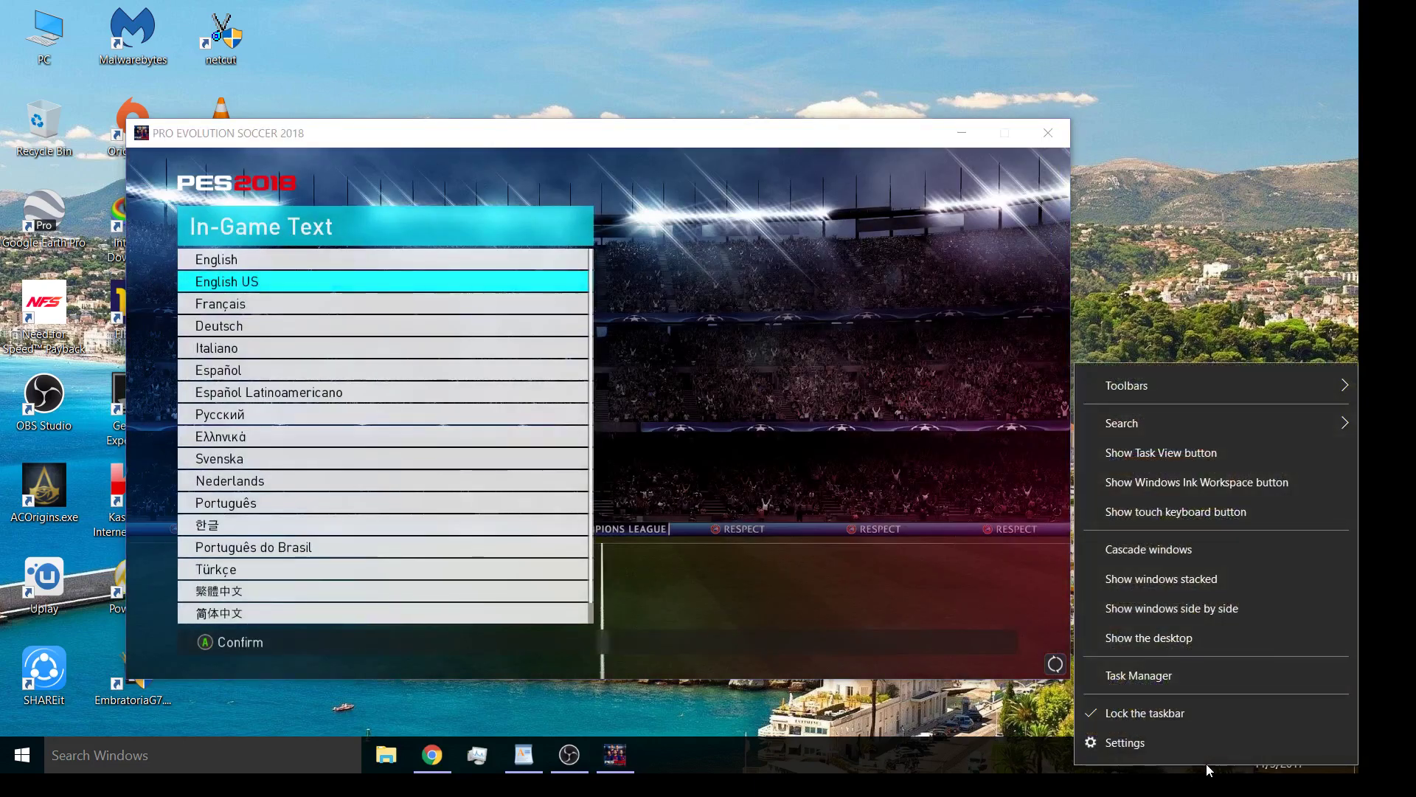
click(1055, 771)
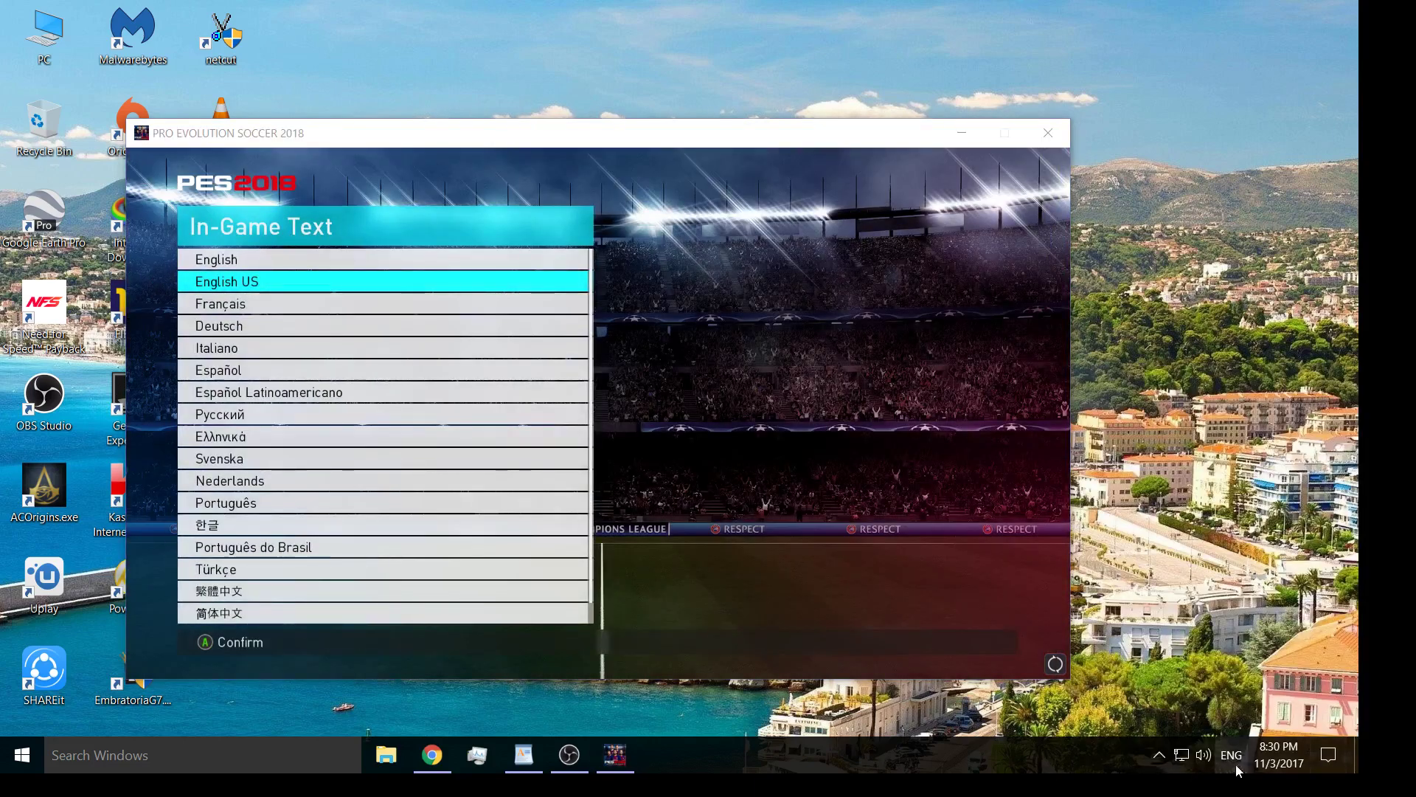
right_click(1210, 767)
click(1210, 767)
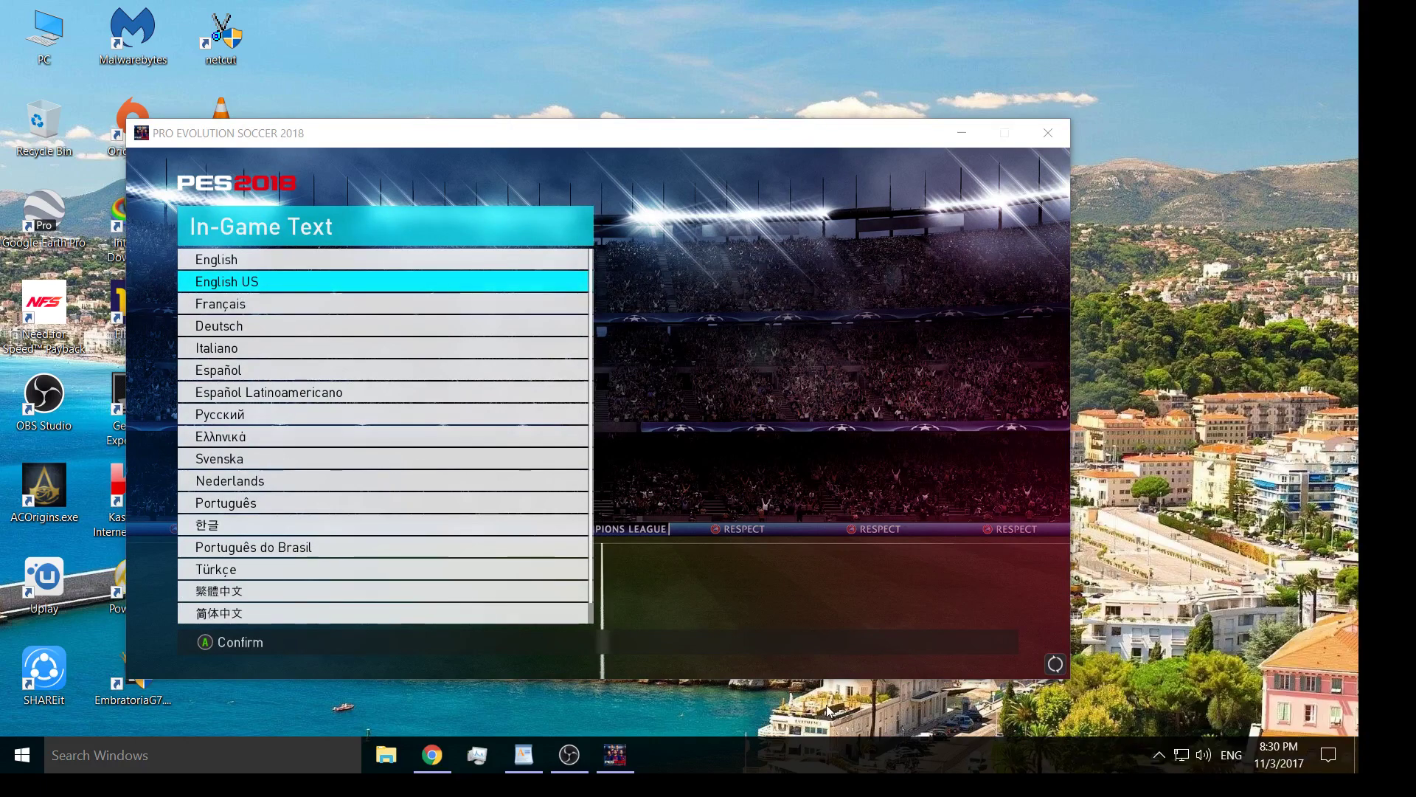
right_click(1214, 755)
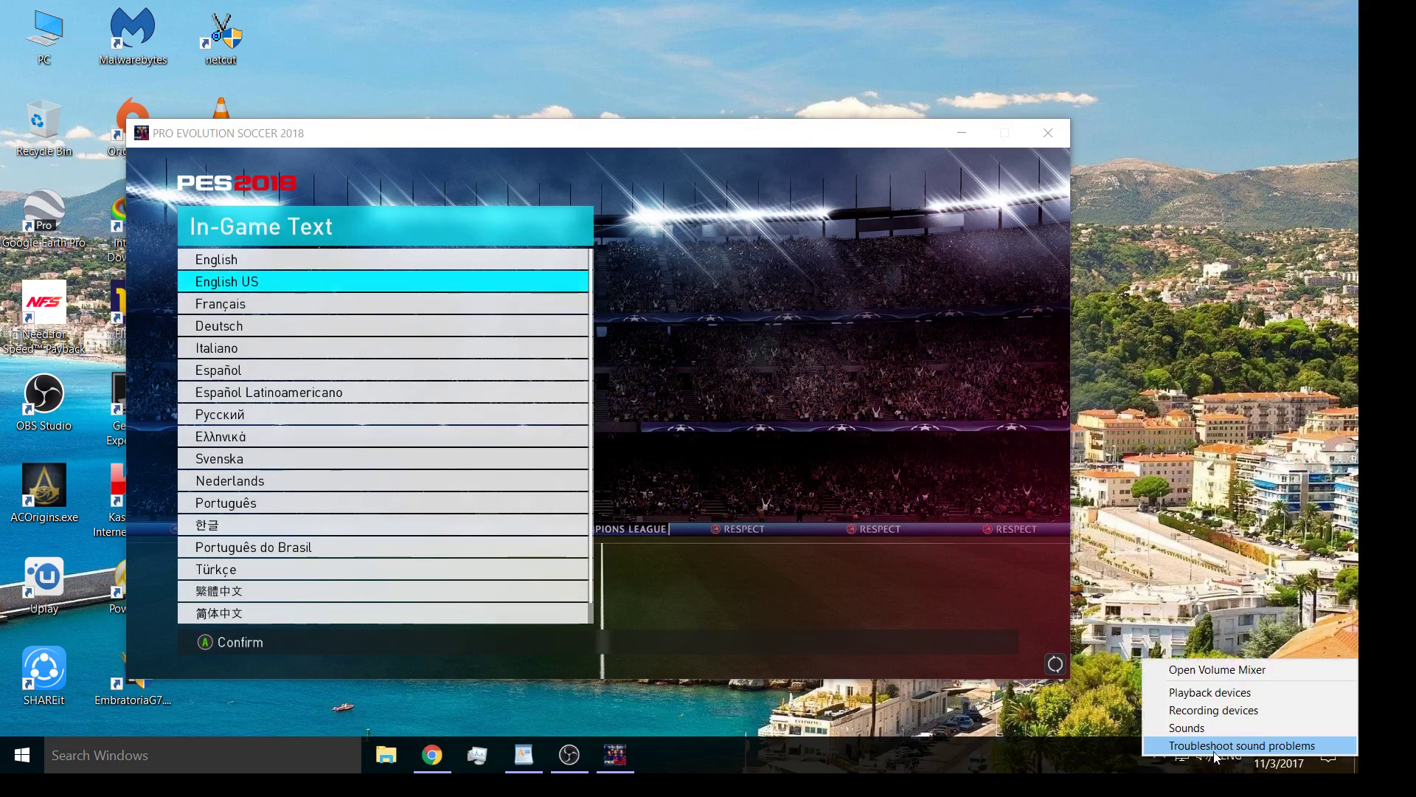
click(1204, 670)
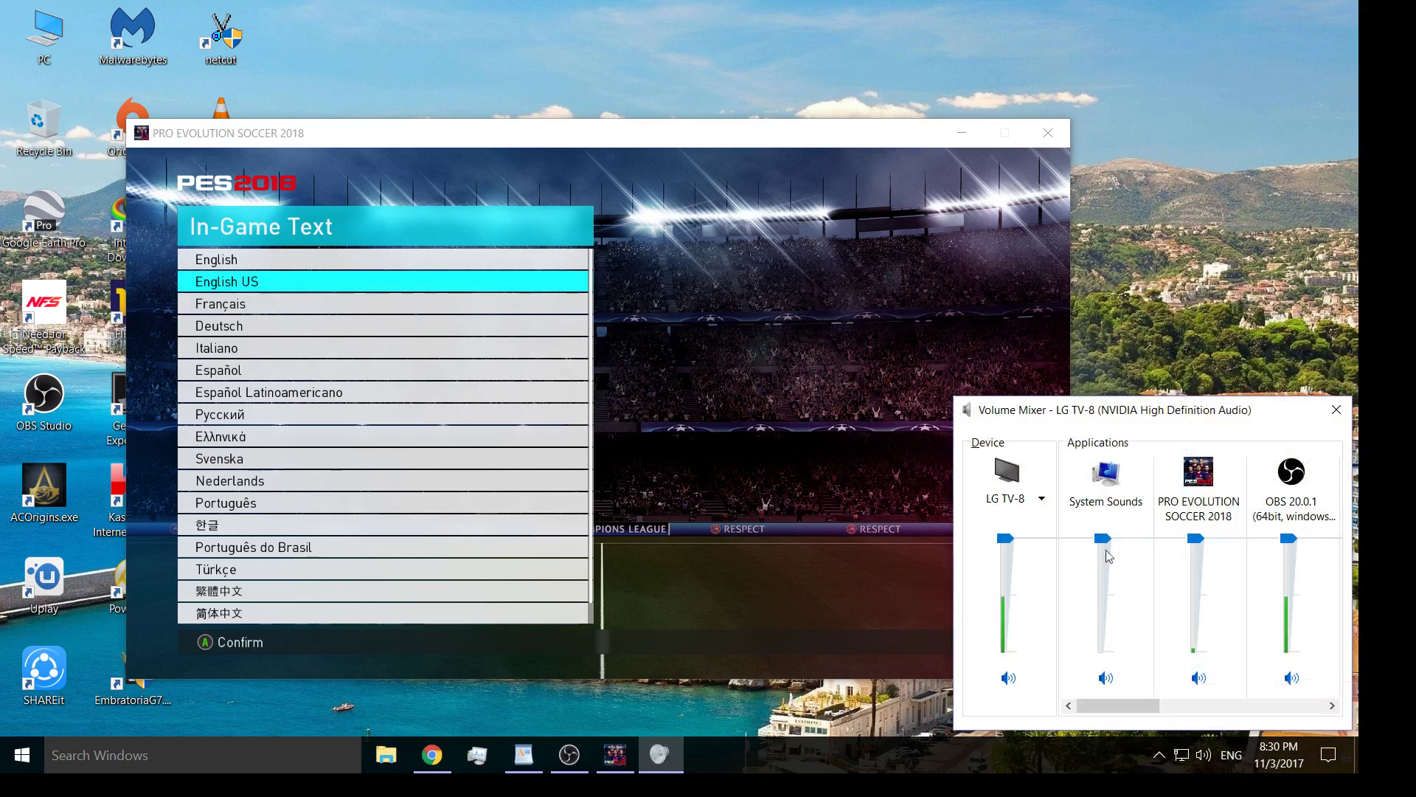
click(1336, 409)
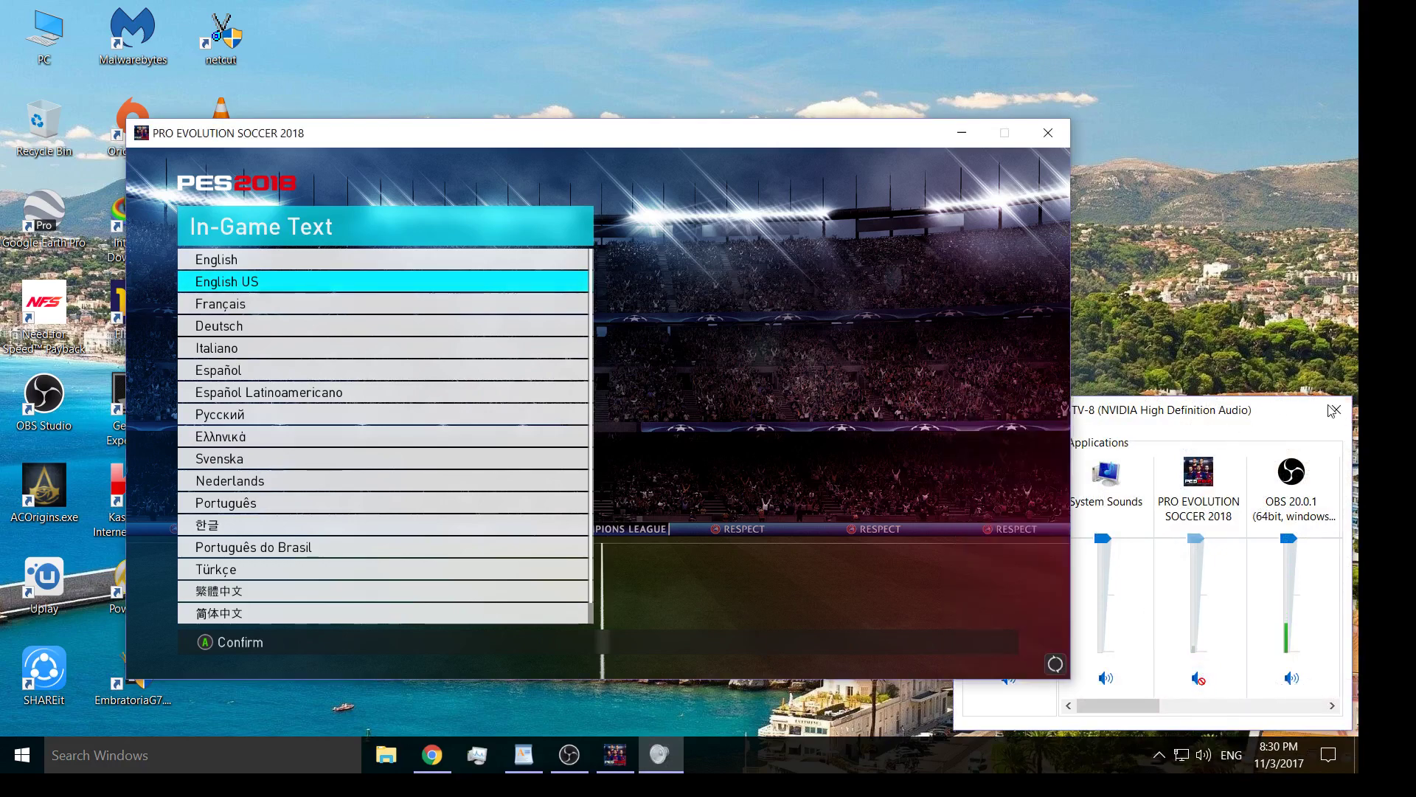
Step: Set the in-game text to English US and accept the Type 1 command configuration, acknowledging the auto-save notice
key(Up)
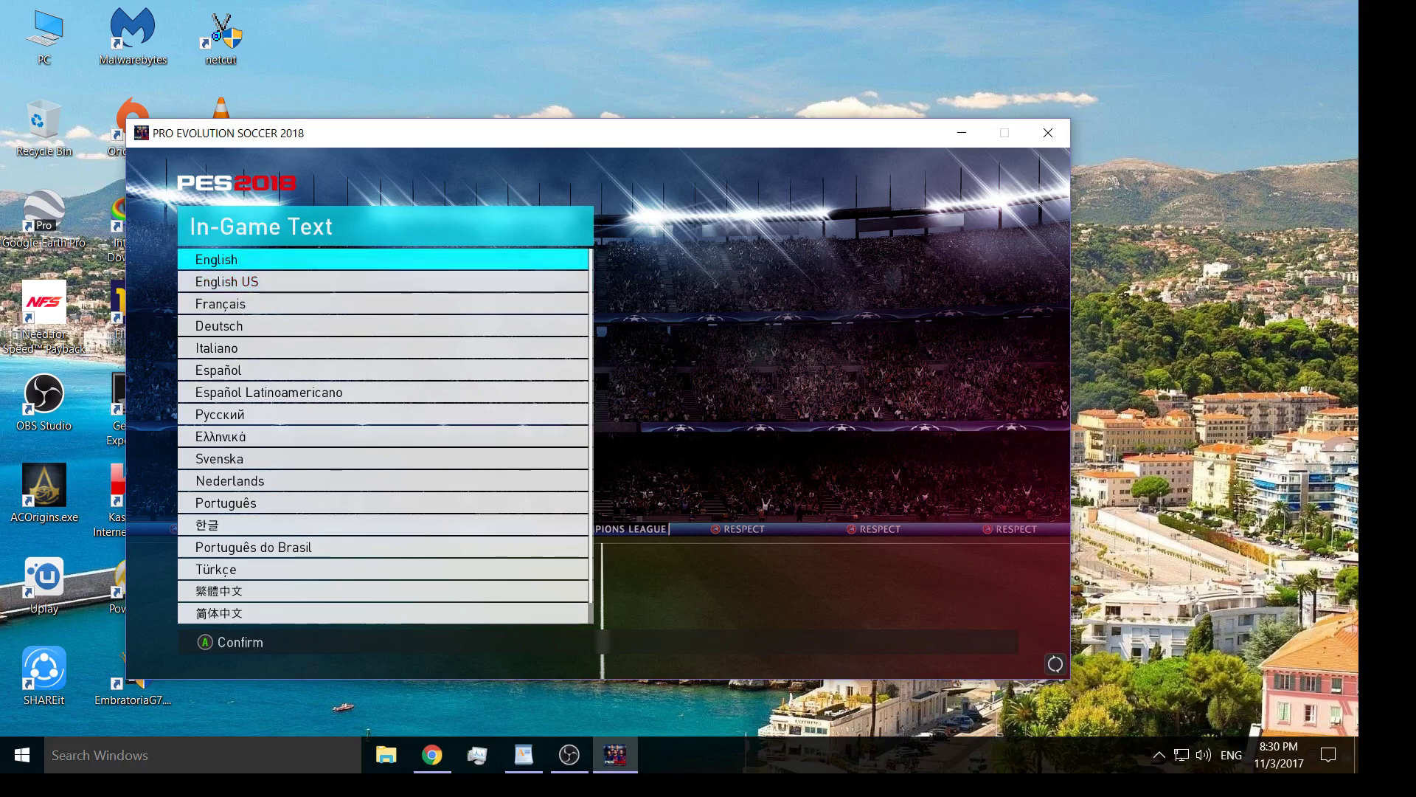
key(Down)
key(Return)
key(Return)
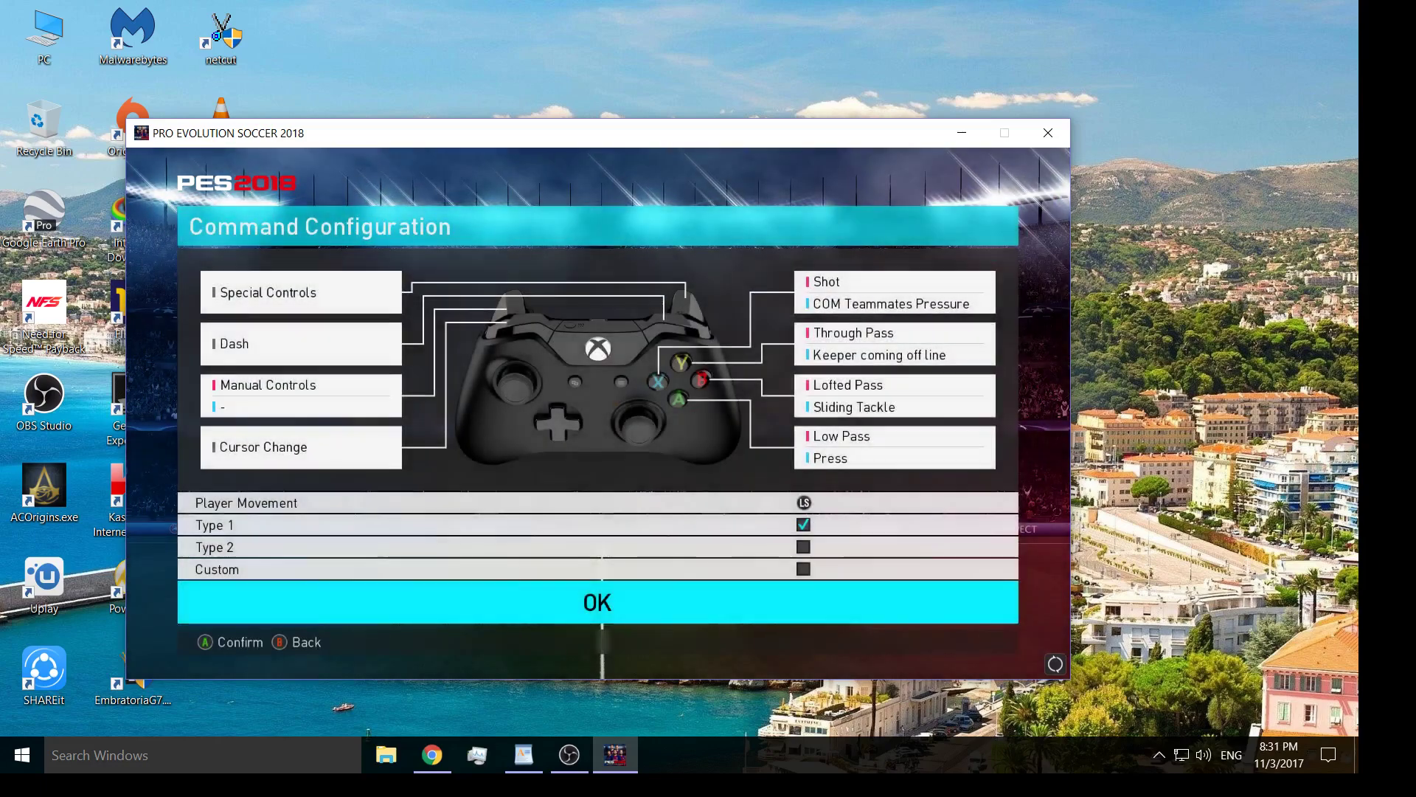
key(Return)
key(Return)
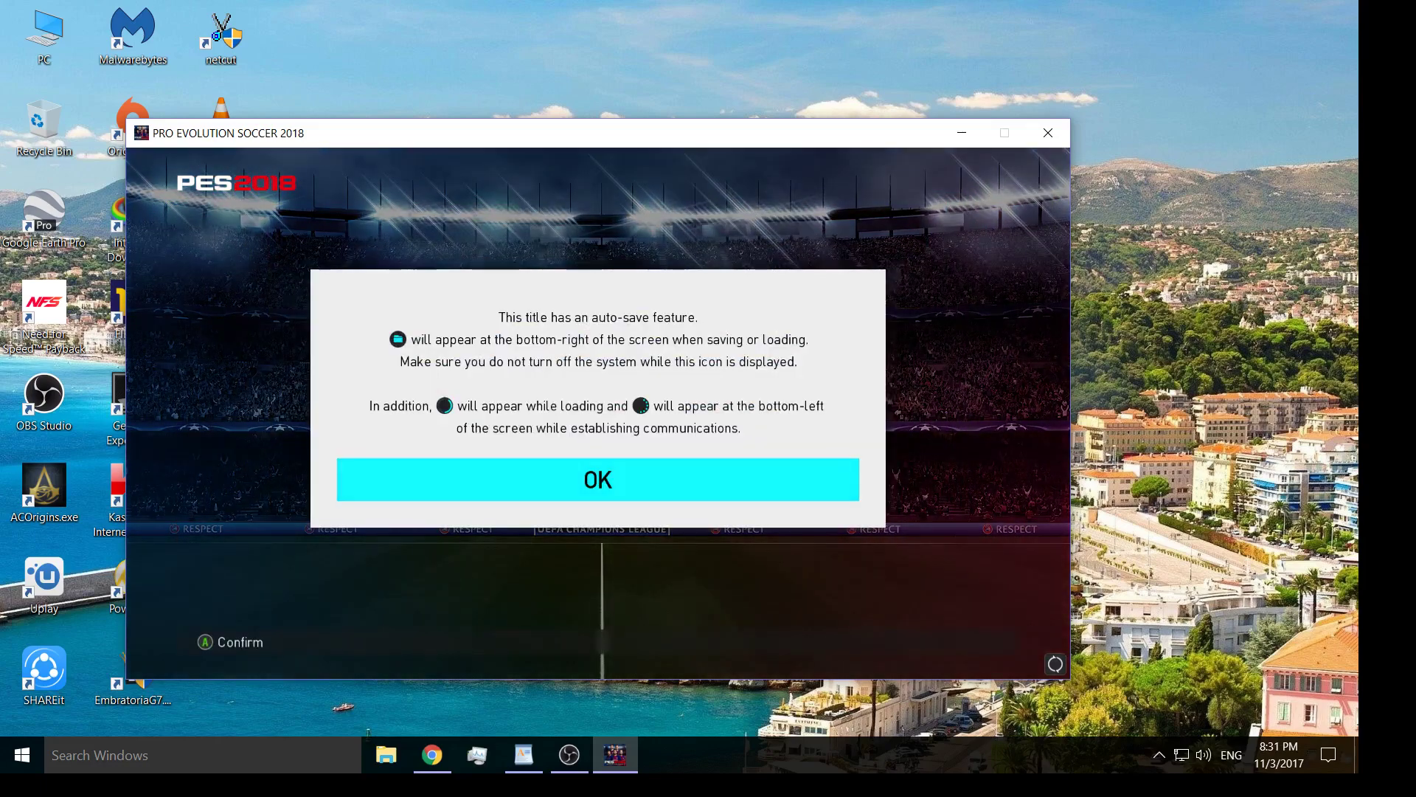
key(Return)
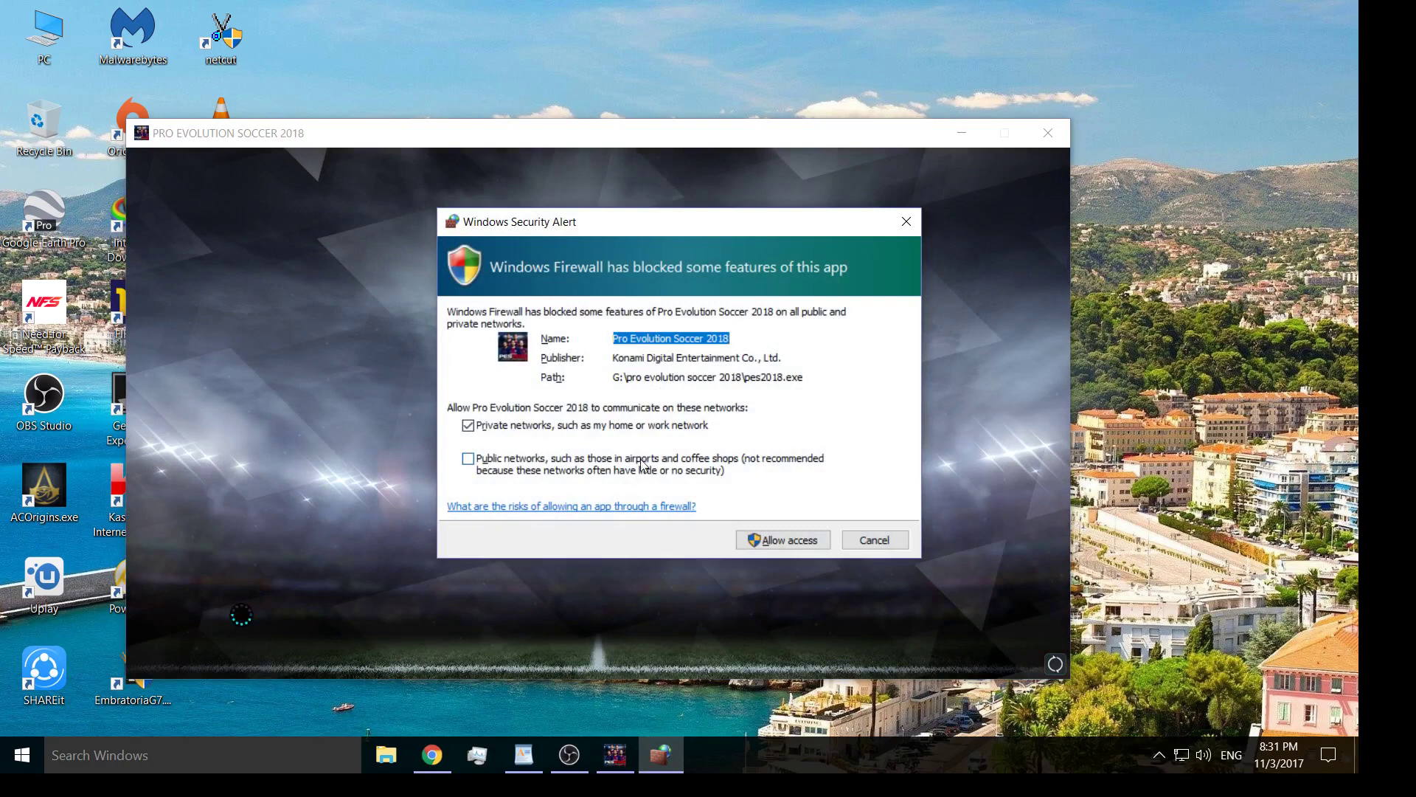
Step: Allow the game through Windows Firewall on private networks and dismiss the online notices to reach the main menu
click(747, 539)
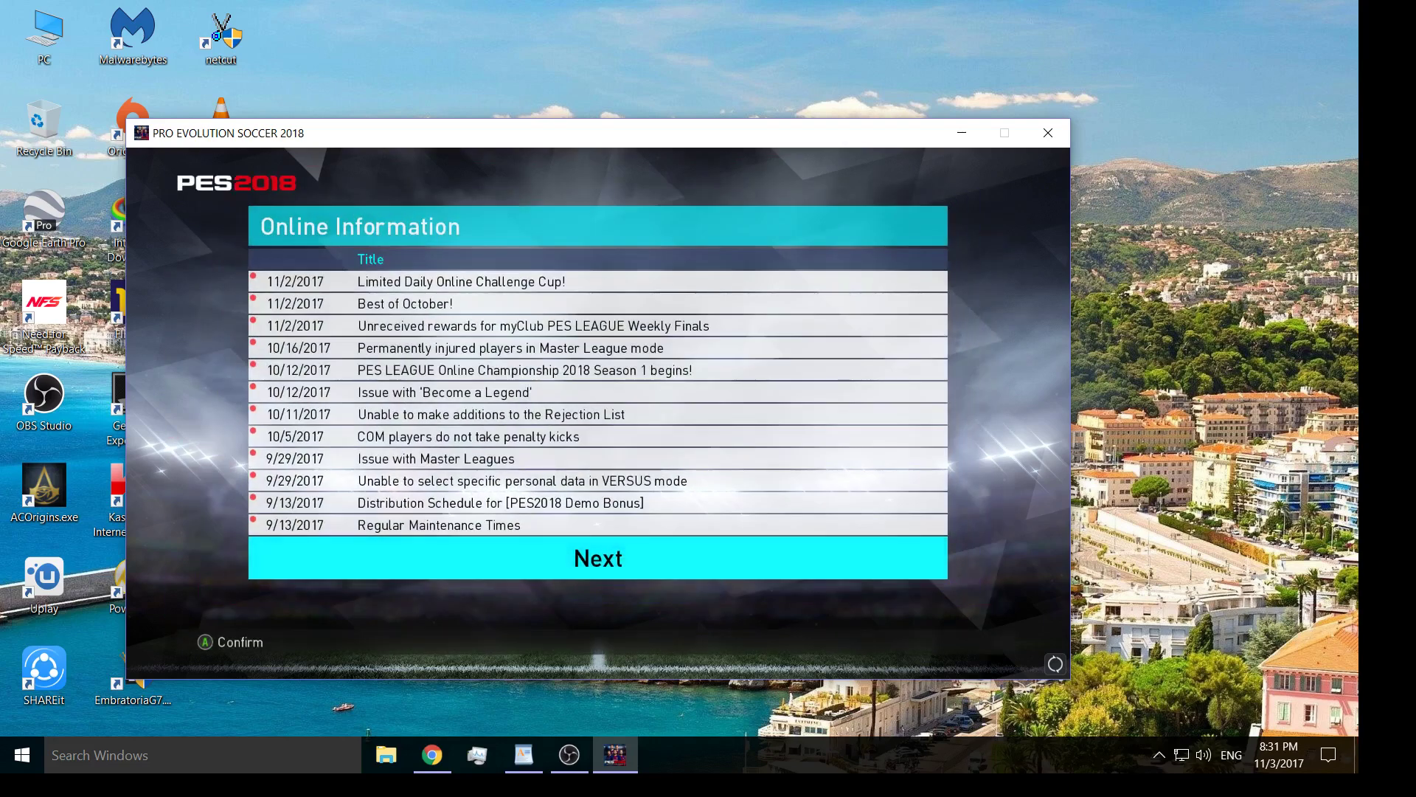
key(Return)
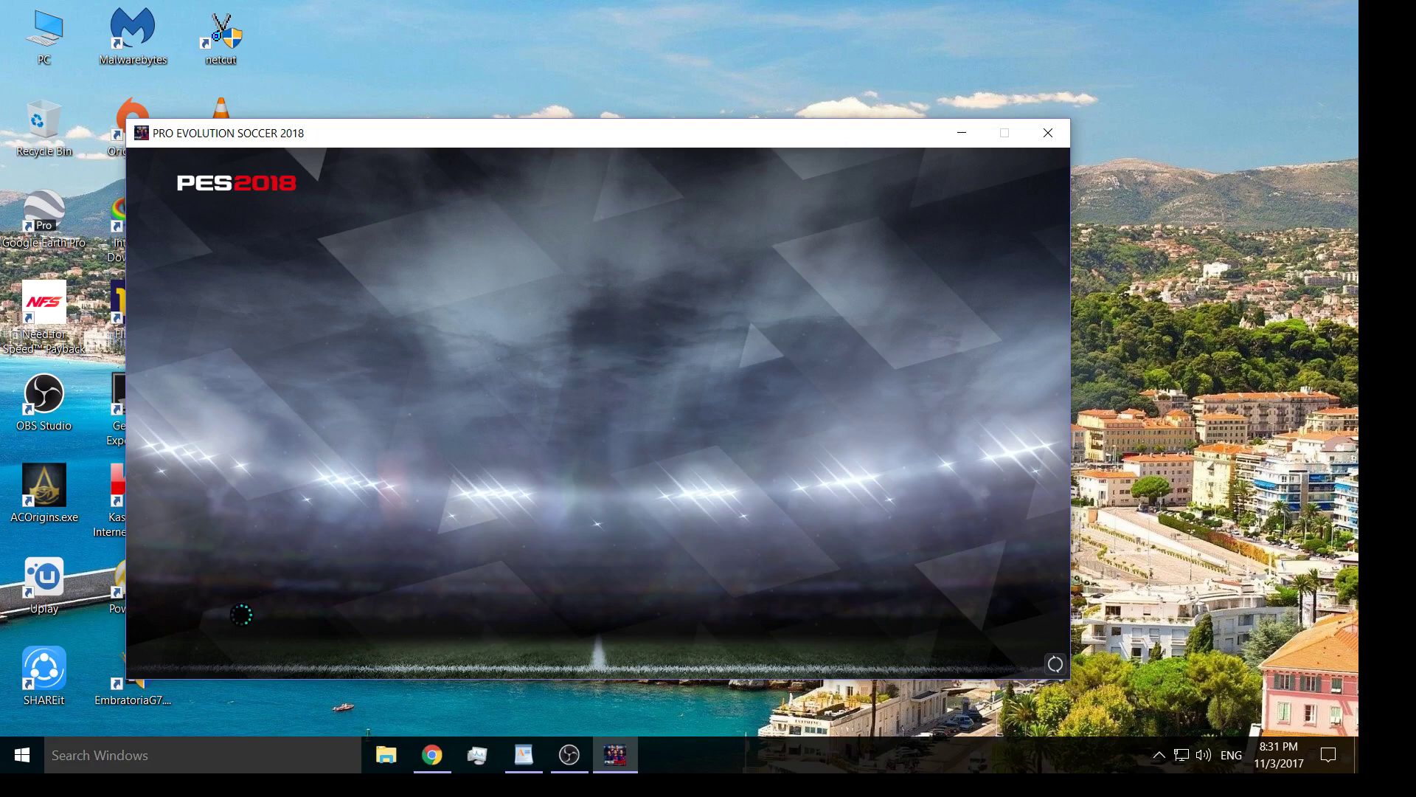
key(Right)
key(Return)
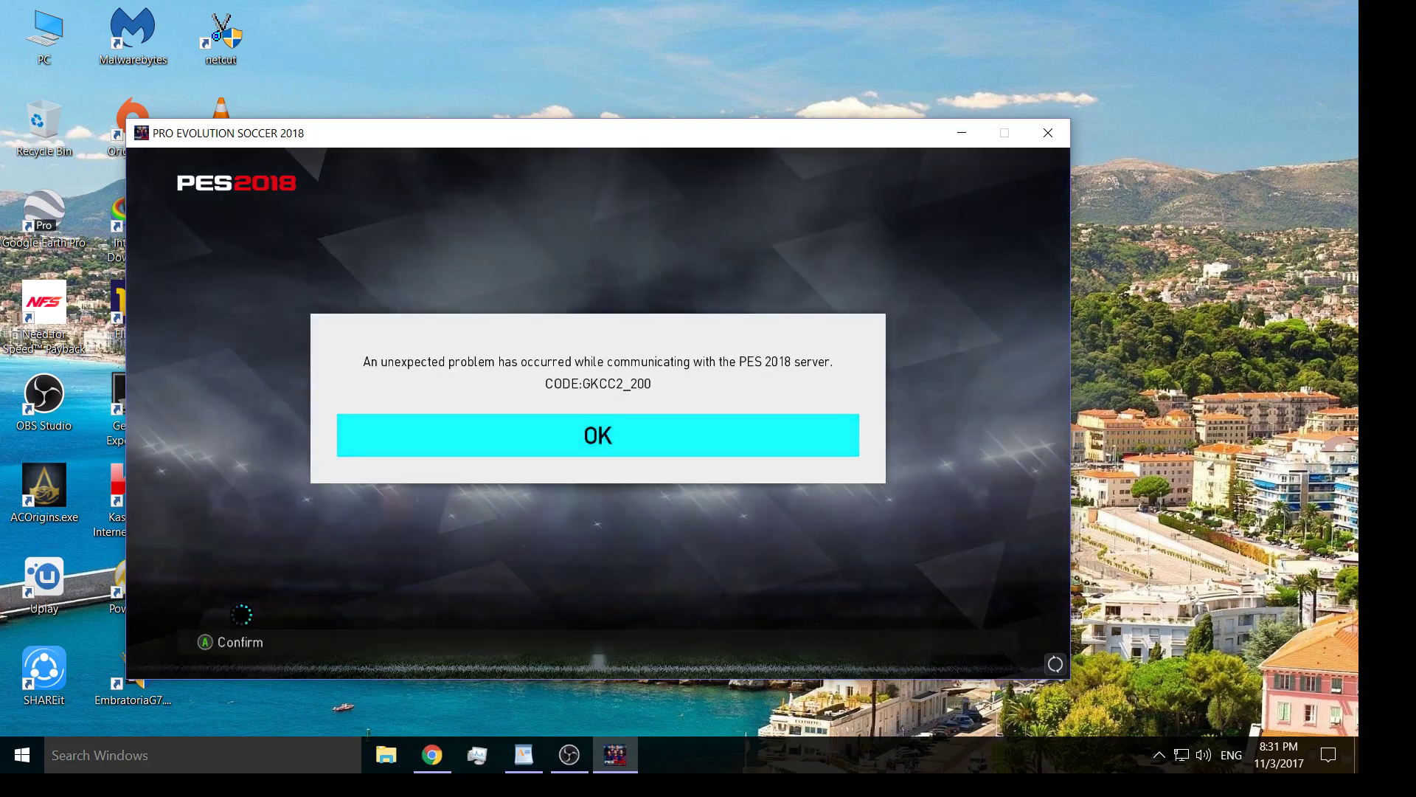
key(Return)
key(Return)
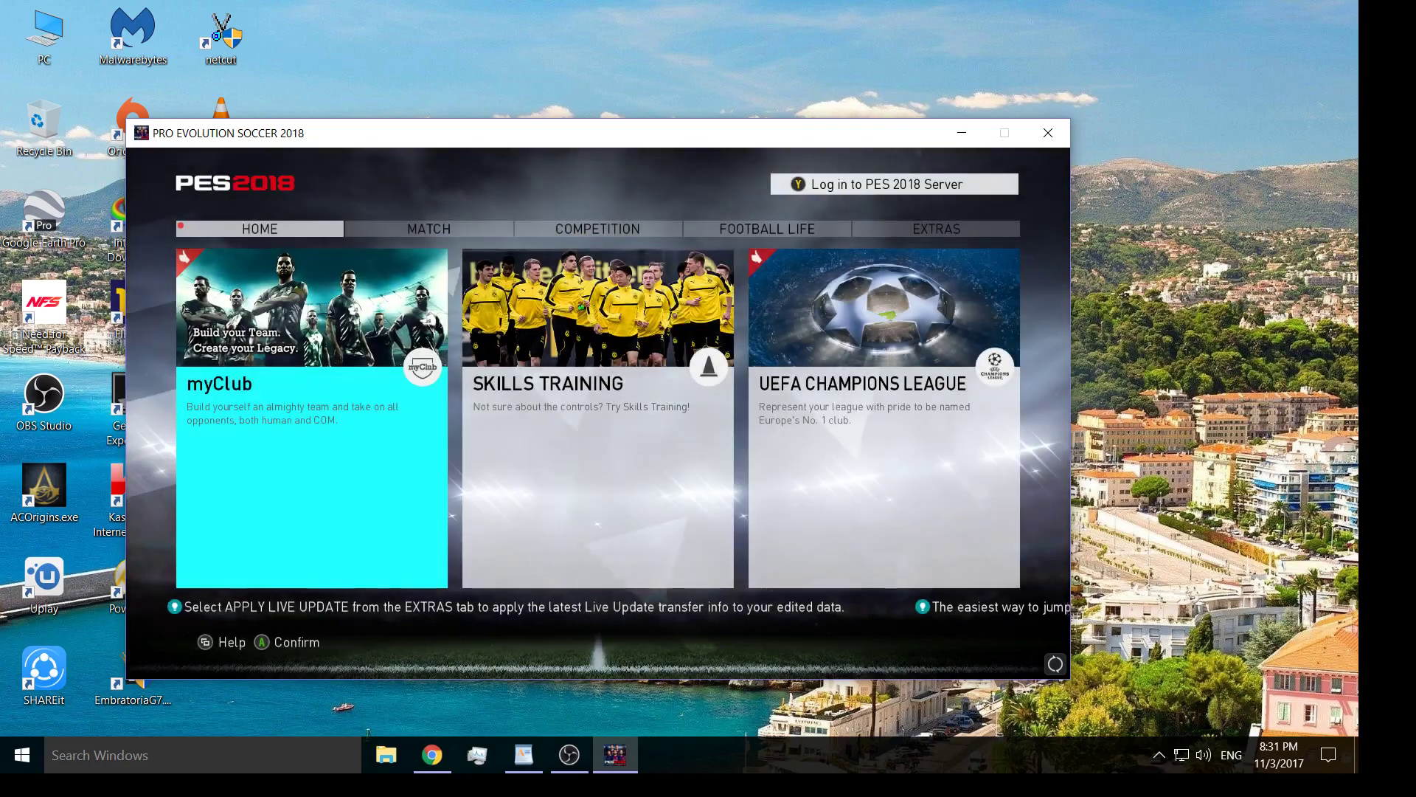
Step: Open an Exhibition Match from Play Now in the Match section
key(Right)
key(Right)
key(Right)
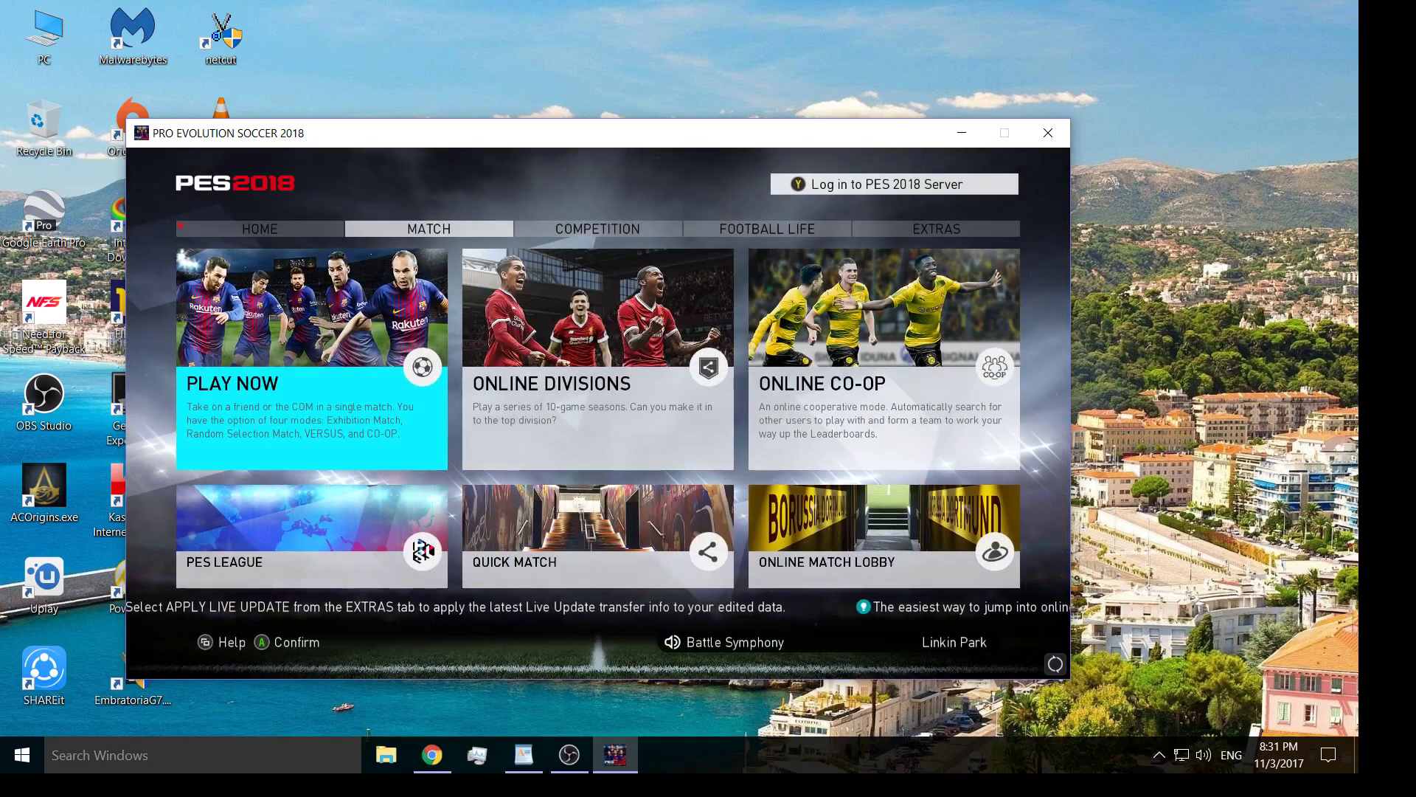
key(Return)
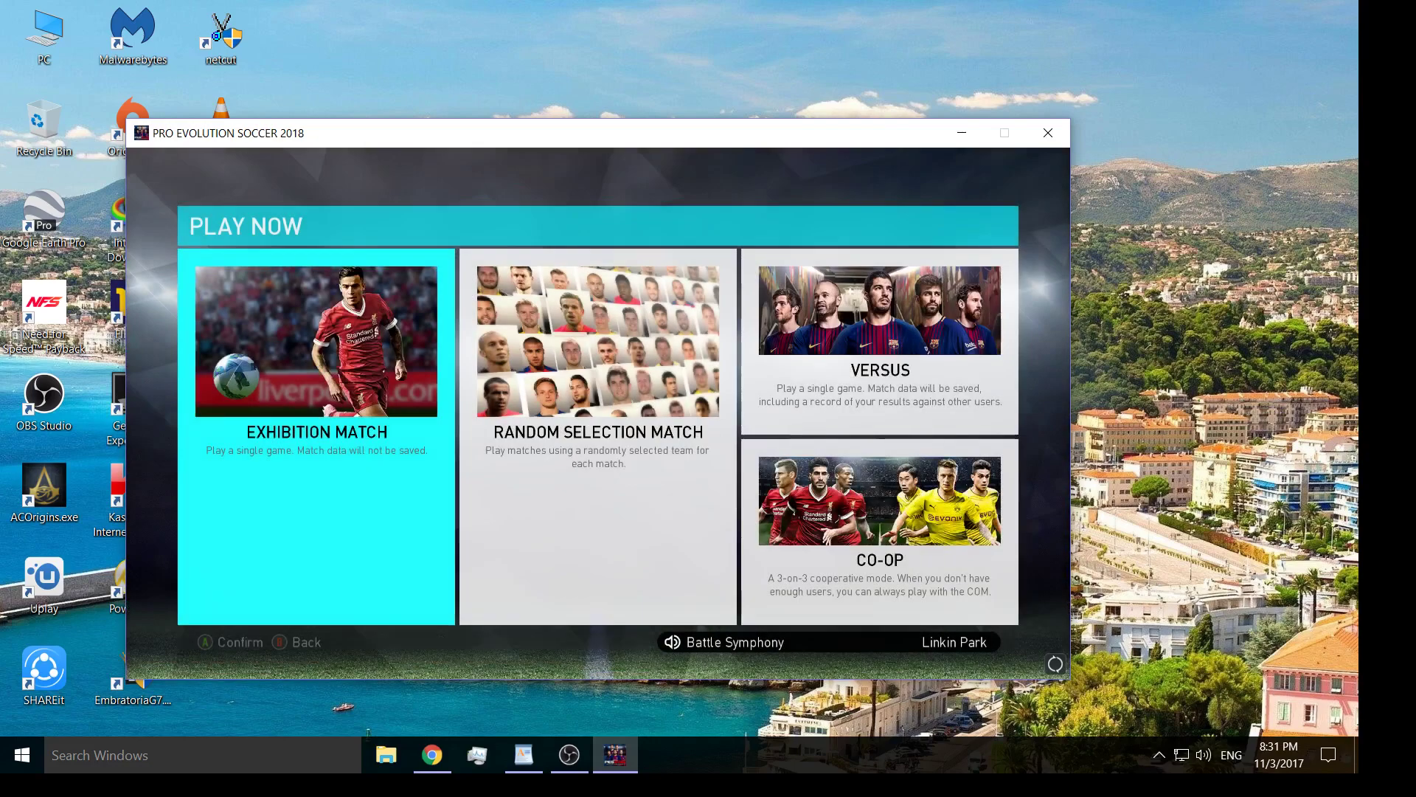
key(Return)
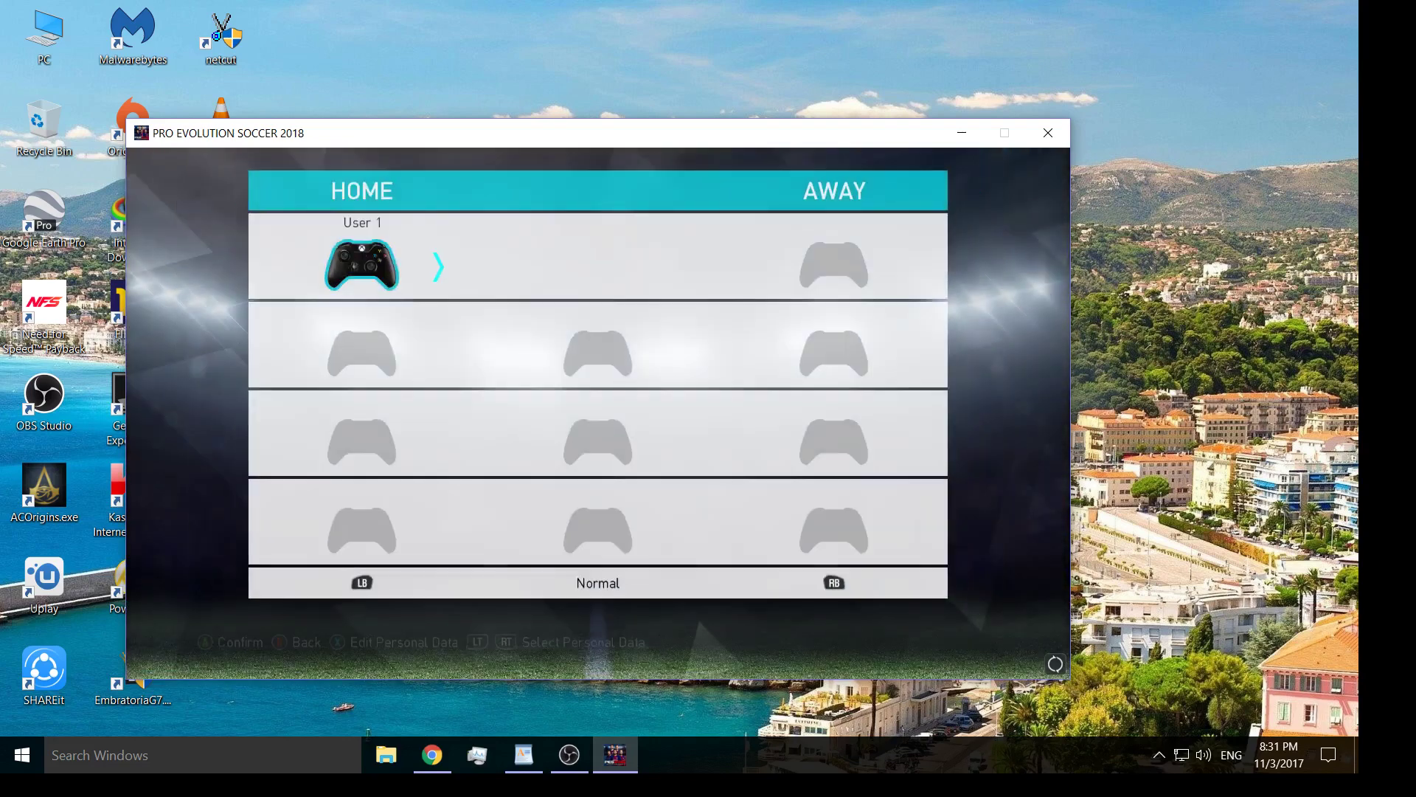
Step: Confirm User 1 on the home side and enable the Live Update function for the match
key(Return)
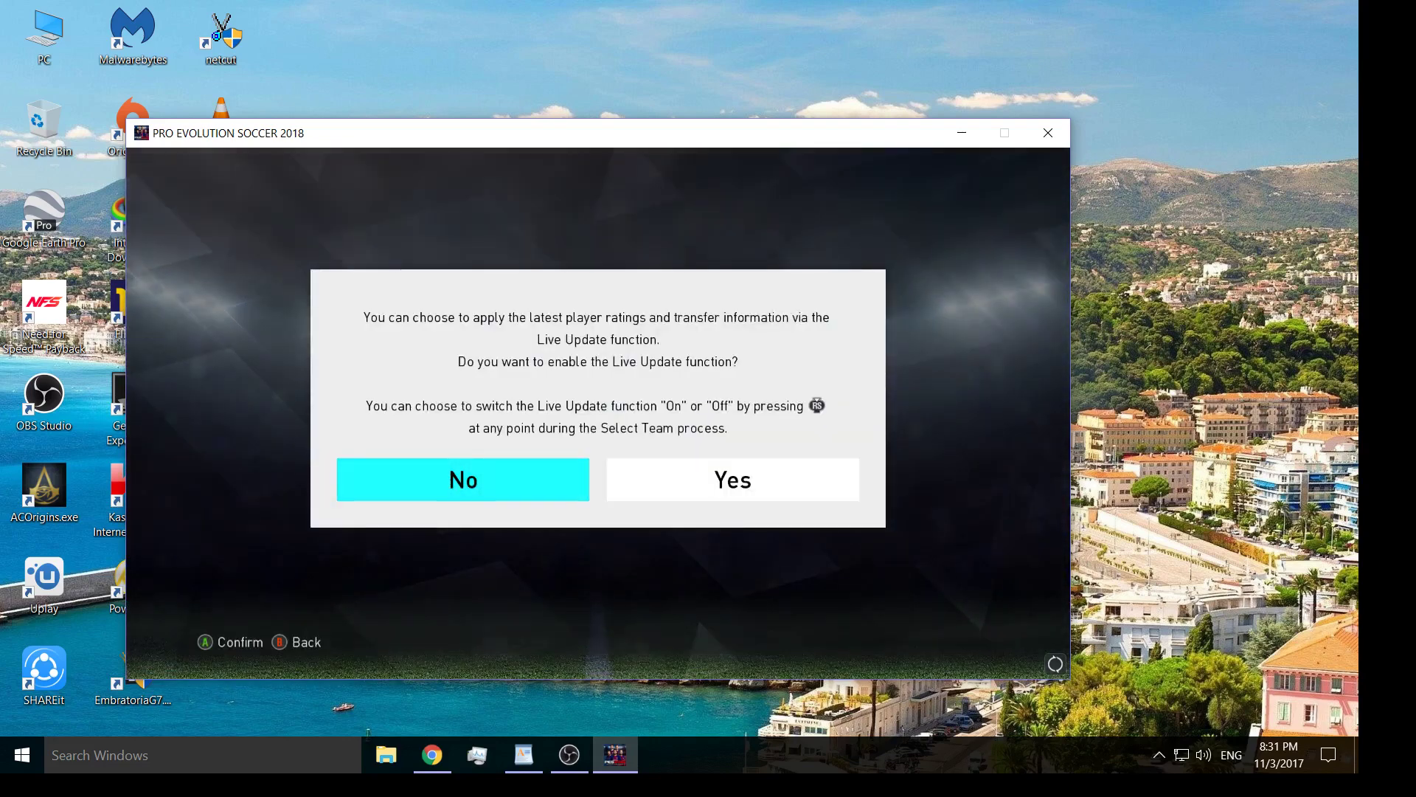
key(Right)
key(Return)
Step: Look through the home side's league list down to the Latin American leagues and return to Premier League
key(Down)
key(Down)
key(Down)
key(Down)
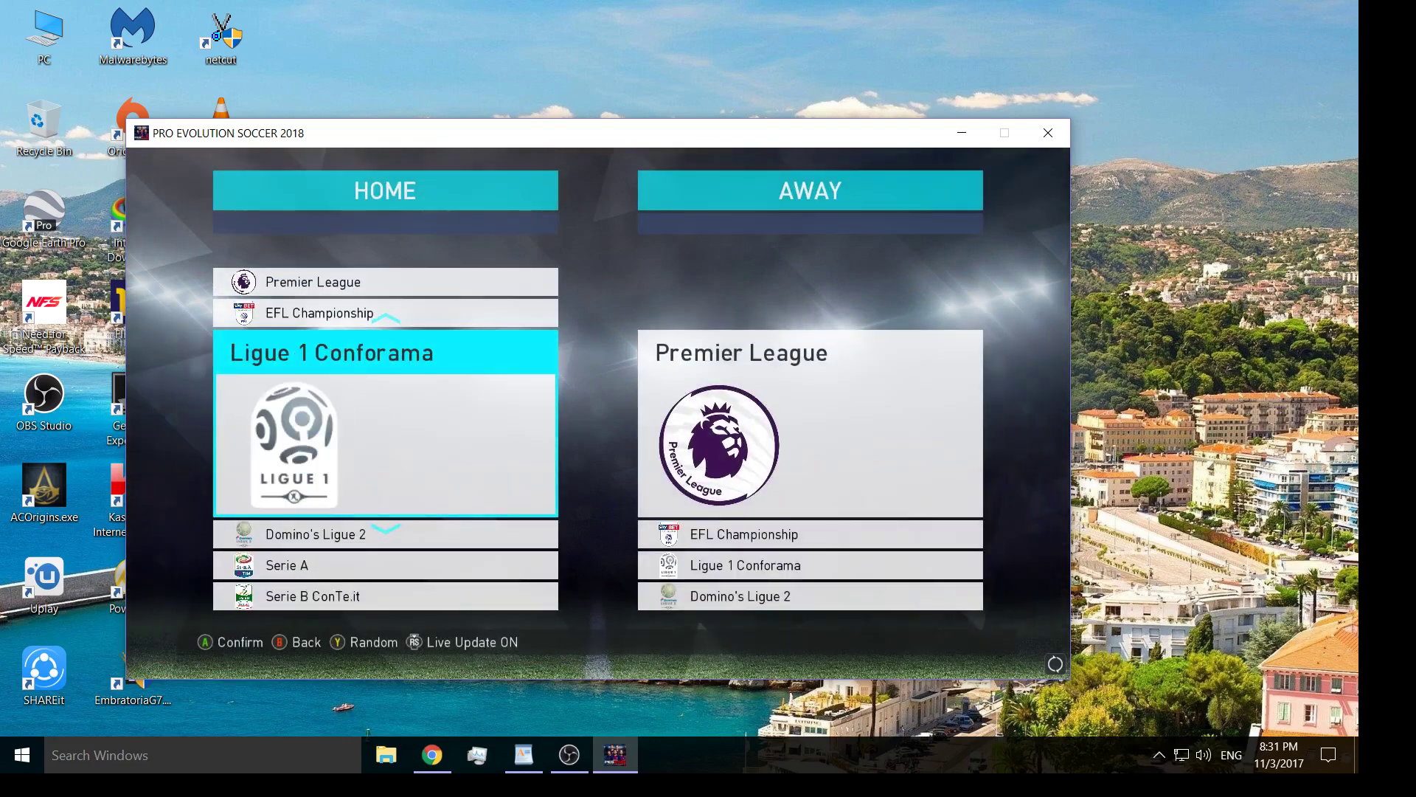
key(Down)
key(Down)
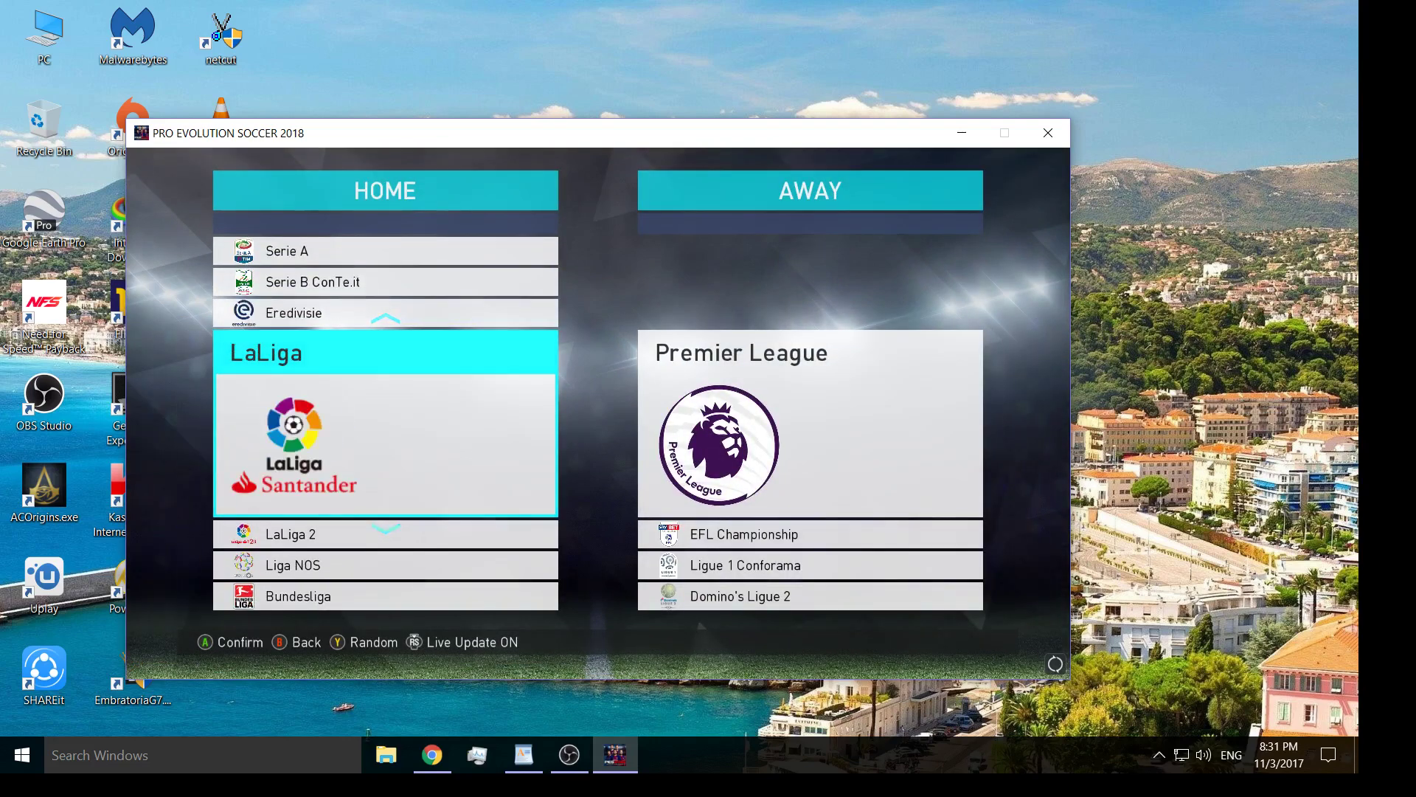
key(Down)
key(Down)
key(Down)
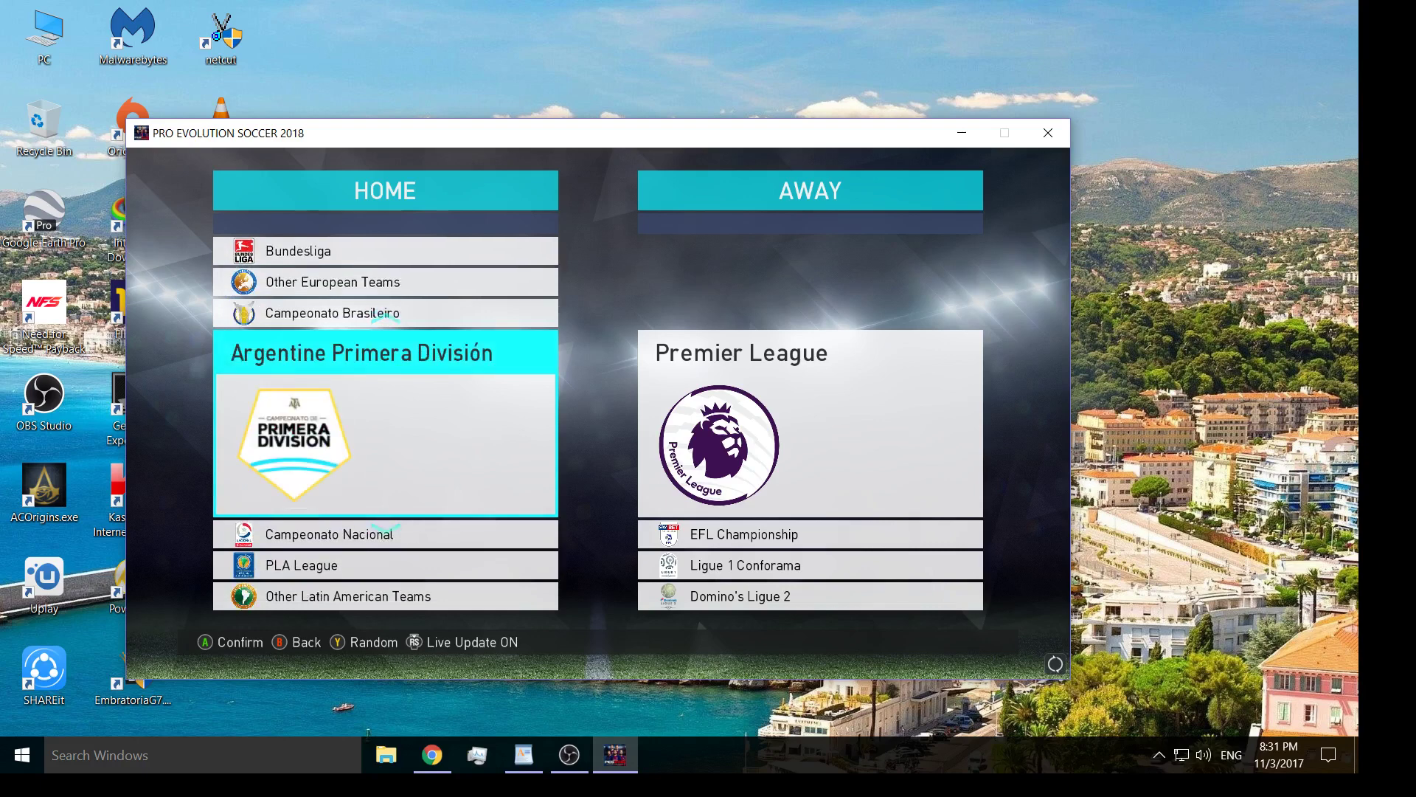
key(Down)
key(Down)
key(Up)
key(Up)
key(Up)
key(Up)
key(Up)
key(Up)
key(Up)
key(Up)
key(Up)
key(Up)
key(Up)
key(Up)
key(Up)
key(Up)
key(Up)
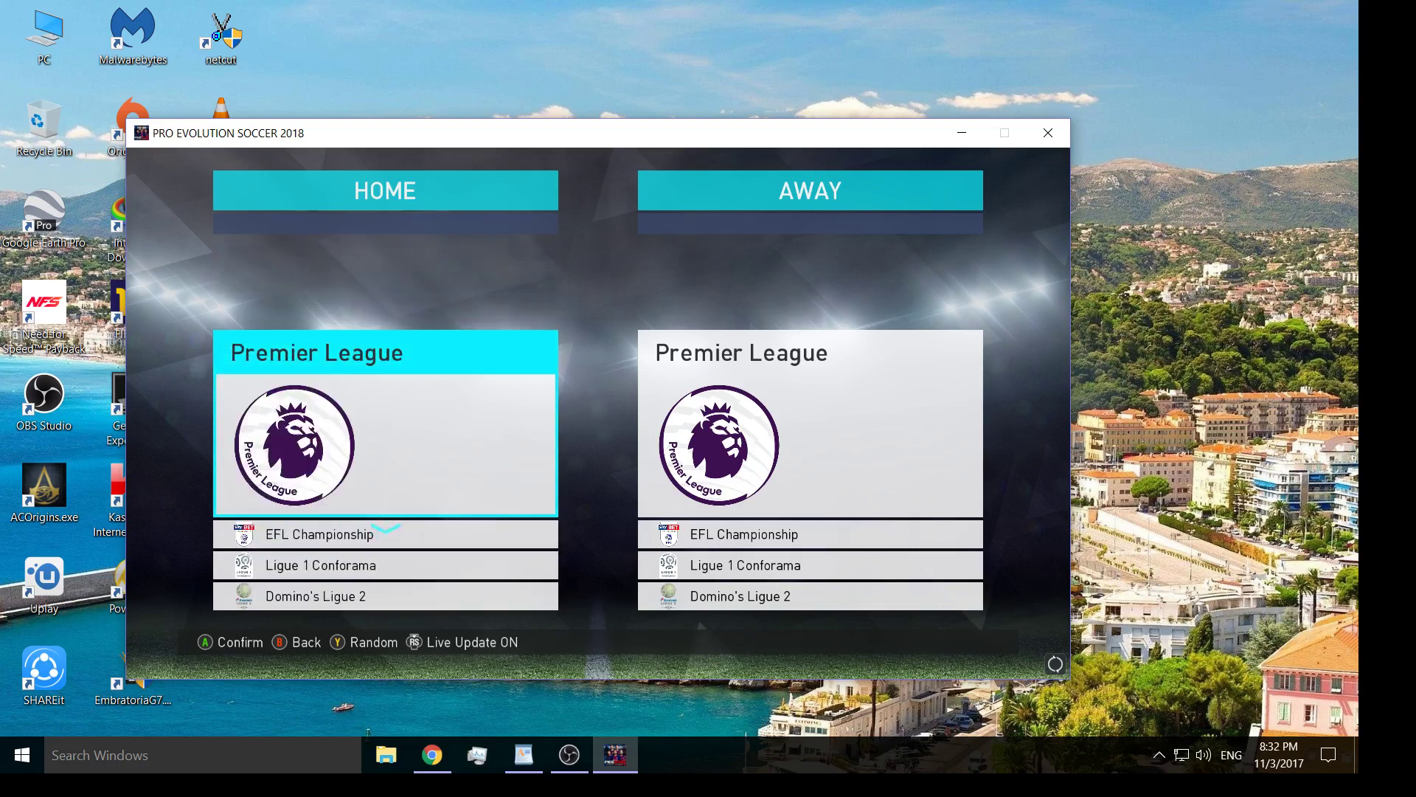
Step: Open Premier League for the home side and examine its clubs' badges and names
key(Return)
key(Down)
key(Down)
key(Down)
key(Down)
key(Down)
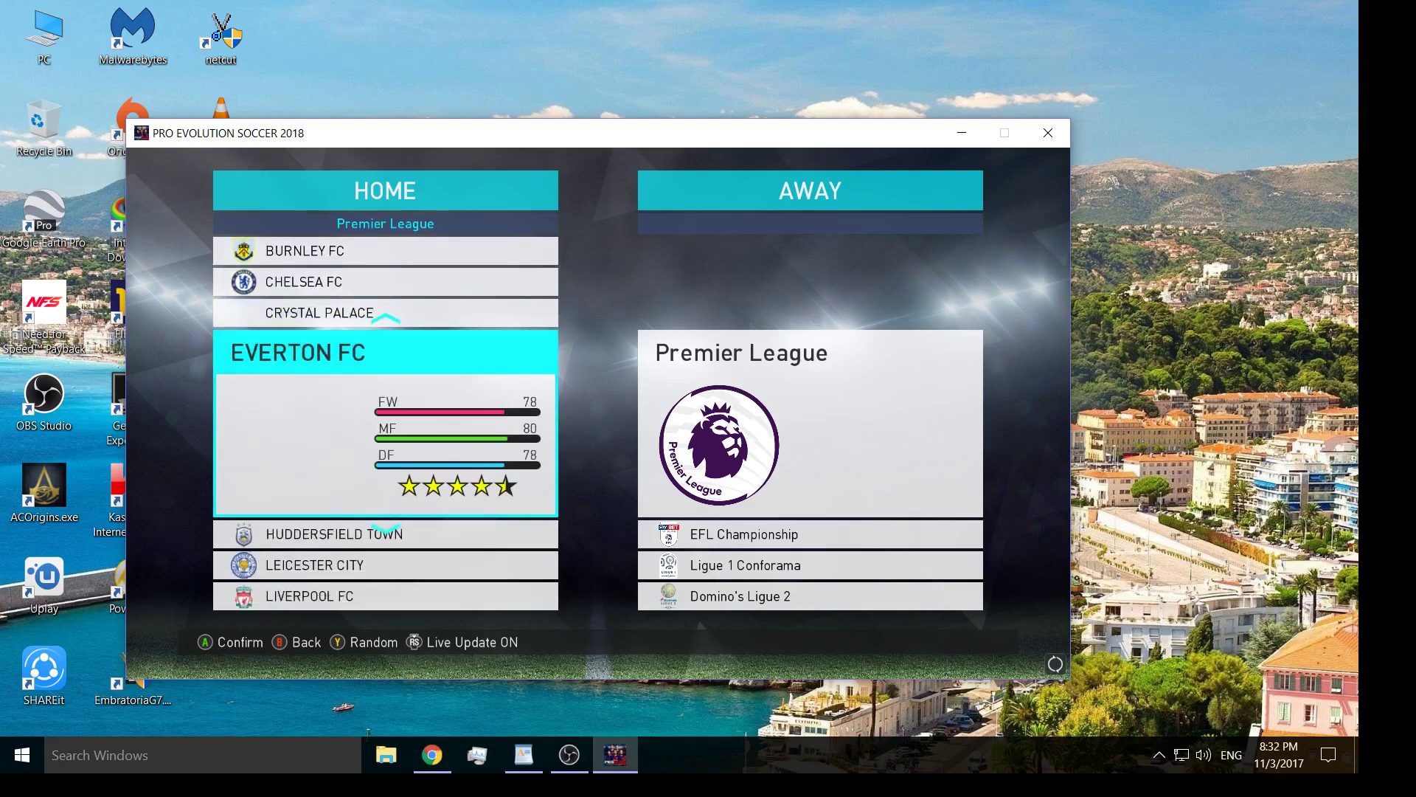
key(Down)
key(Down)
key(Down)
key(Down)
key(Down)
key(Down)
key(Down)
key(Down)
key(Down)
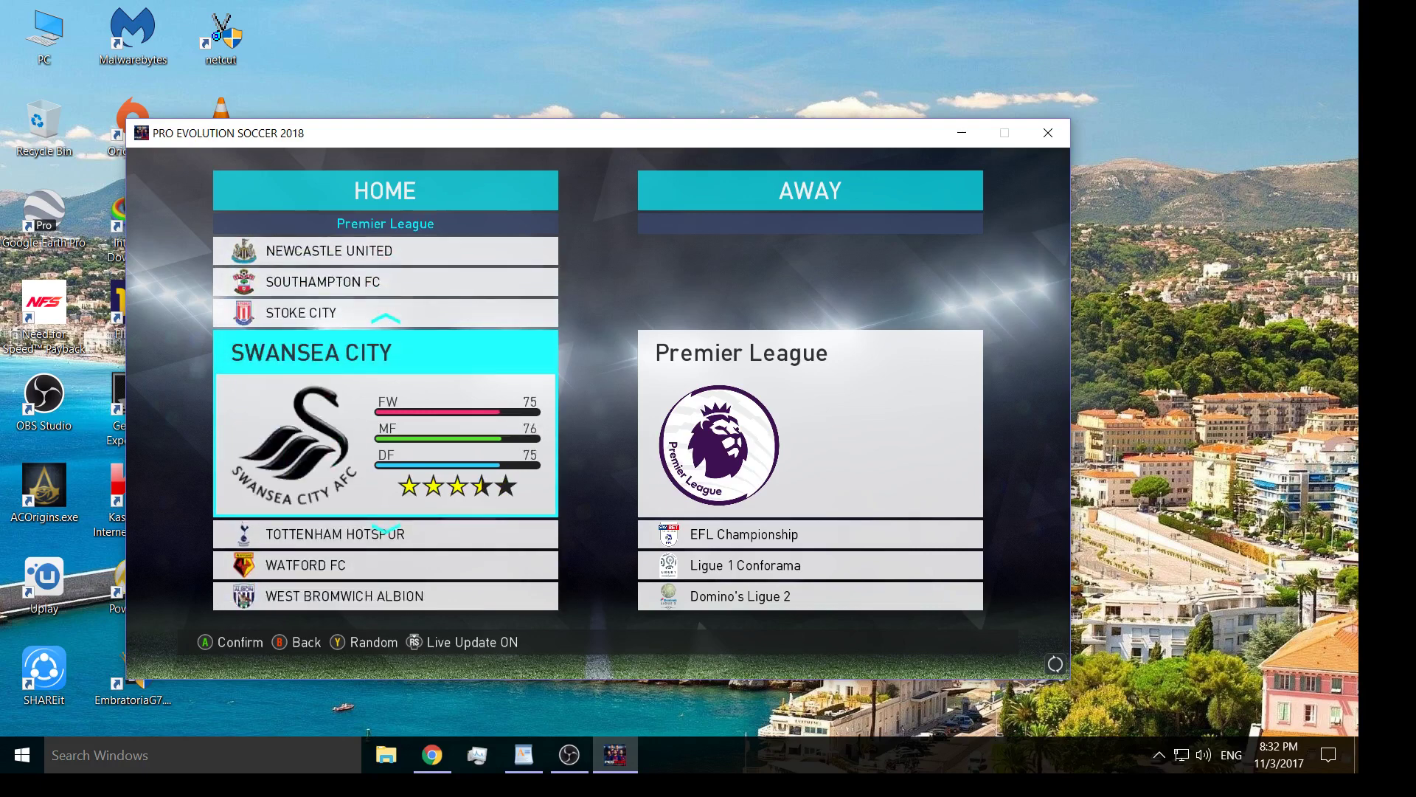
key(Down)
key(Down)
key(Down)
key(Down)
key(Up)
key(Up)
key(Up)
key(Up)
key(Up)
key(Up)
key(Up)
key(Up)
key(Up)
key(Up)
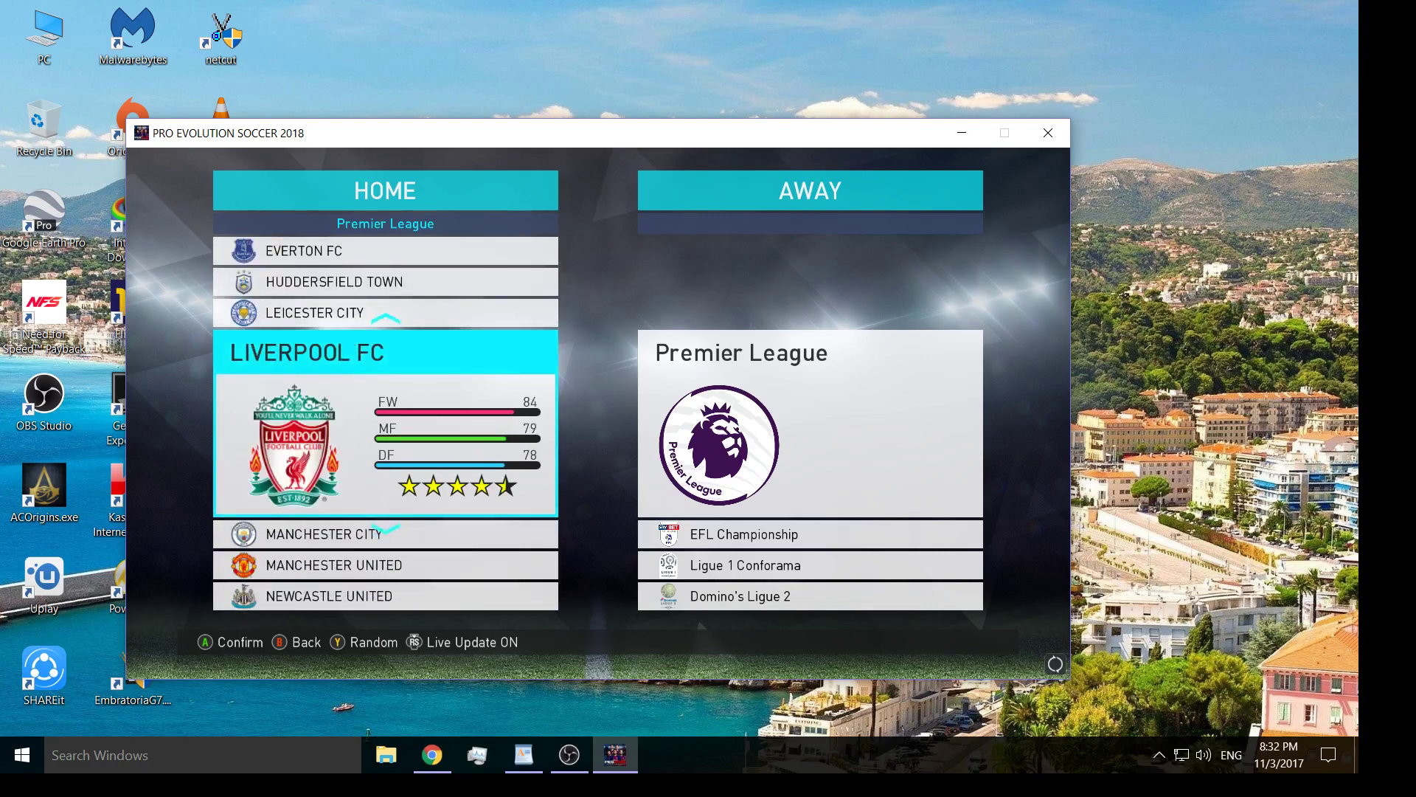
key(Up)
key(Down)
key(Down)
key(Down)
key(Down)
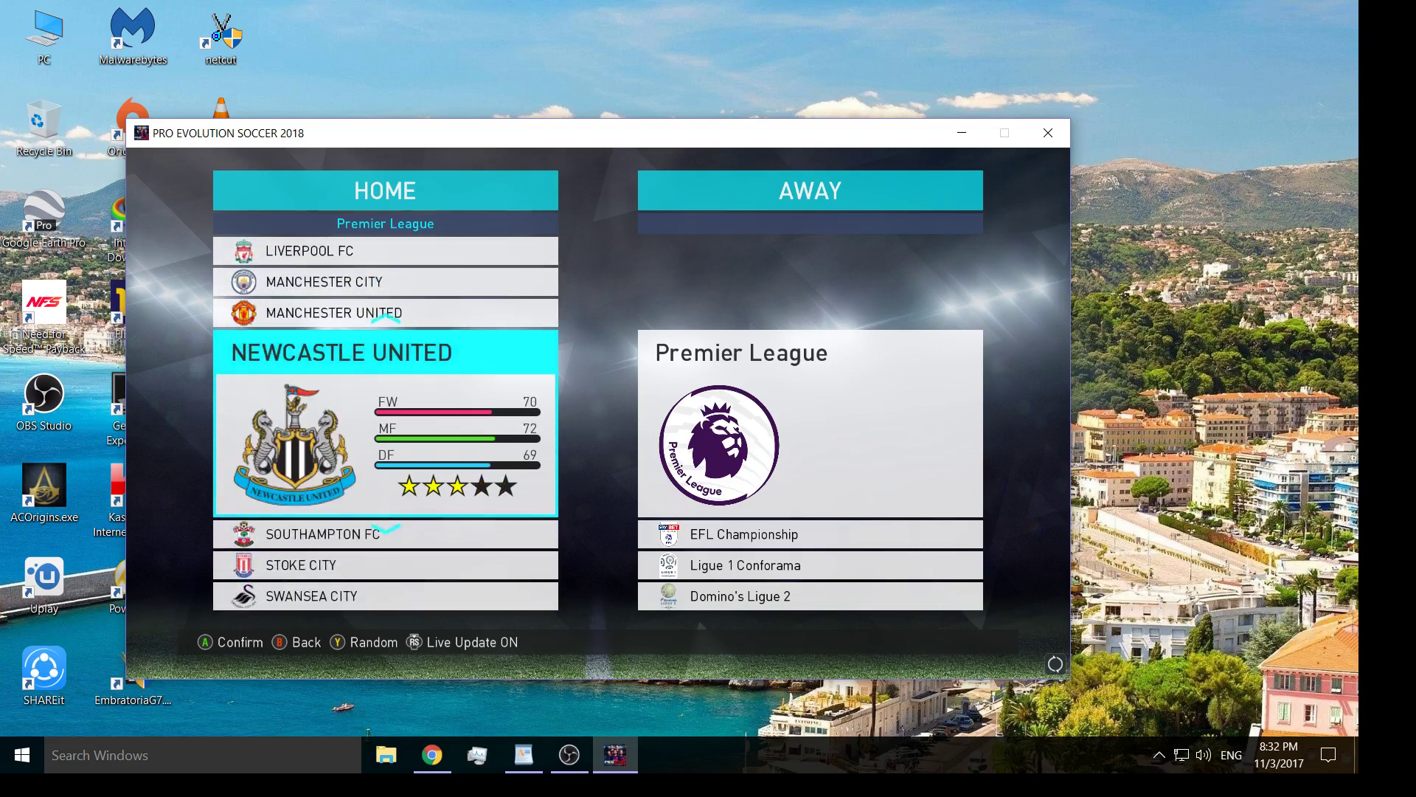
Step: Choose Chelsea FC from the Premier League clubs as the home team
key(Up)
key(Up)
key(Up)
key(Up)
key(Up)
key(Up)
key(Up)
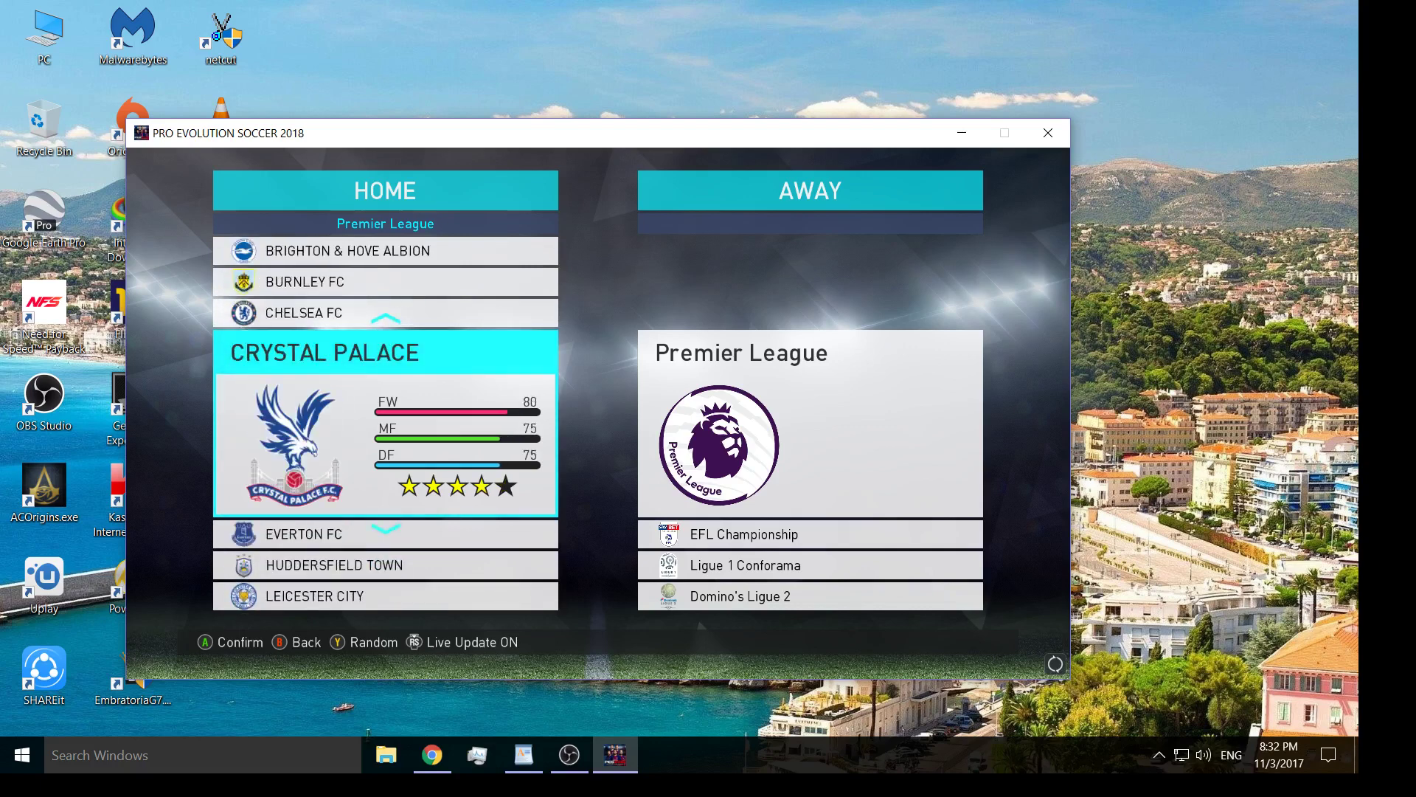
key(Up)
key(Return)
Step: Open Serie A for the away side, examine its clubs, and return to the league list
key(Down)
key(Down)
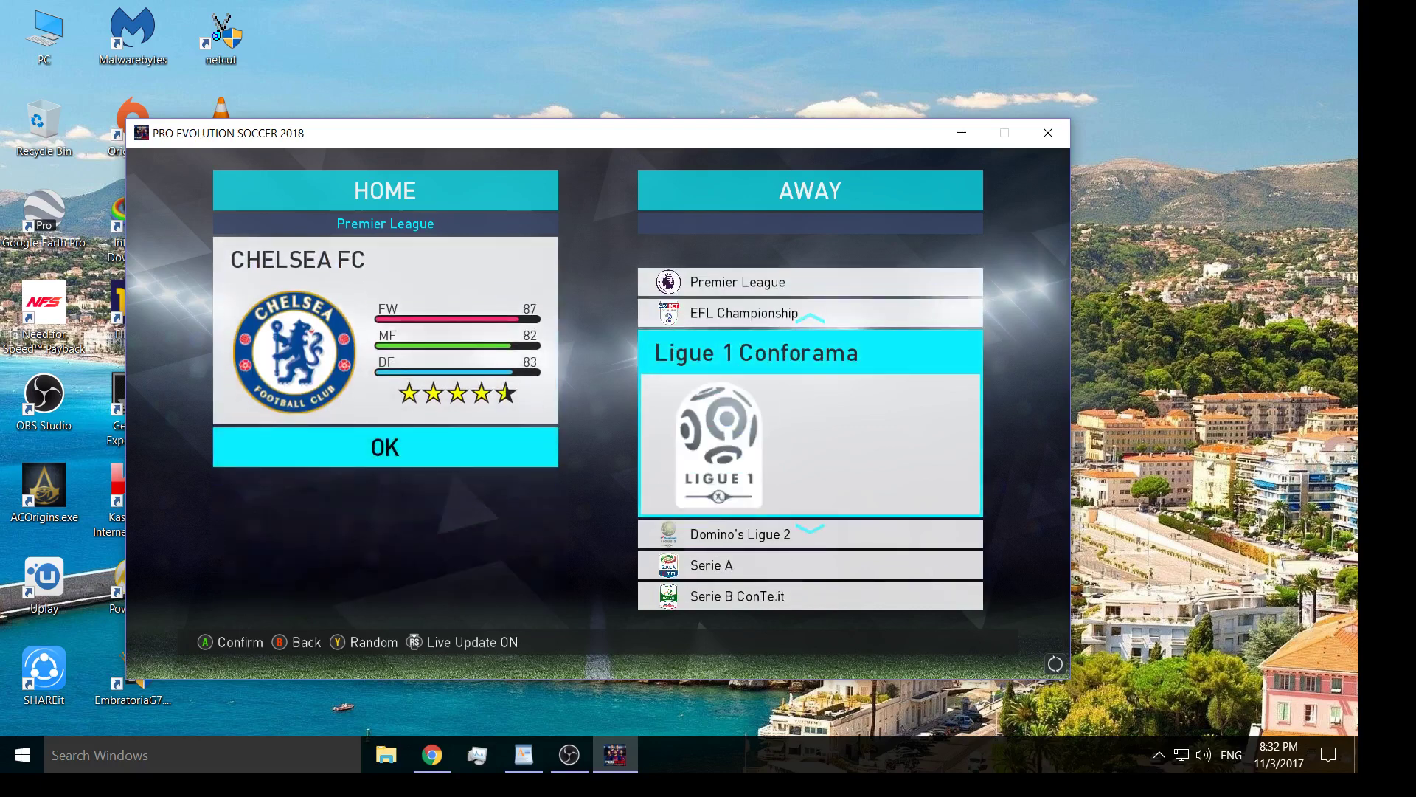
key(Down)
key(Up)
key(Down)
key(Down)
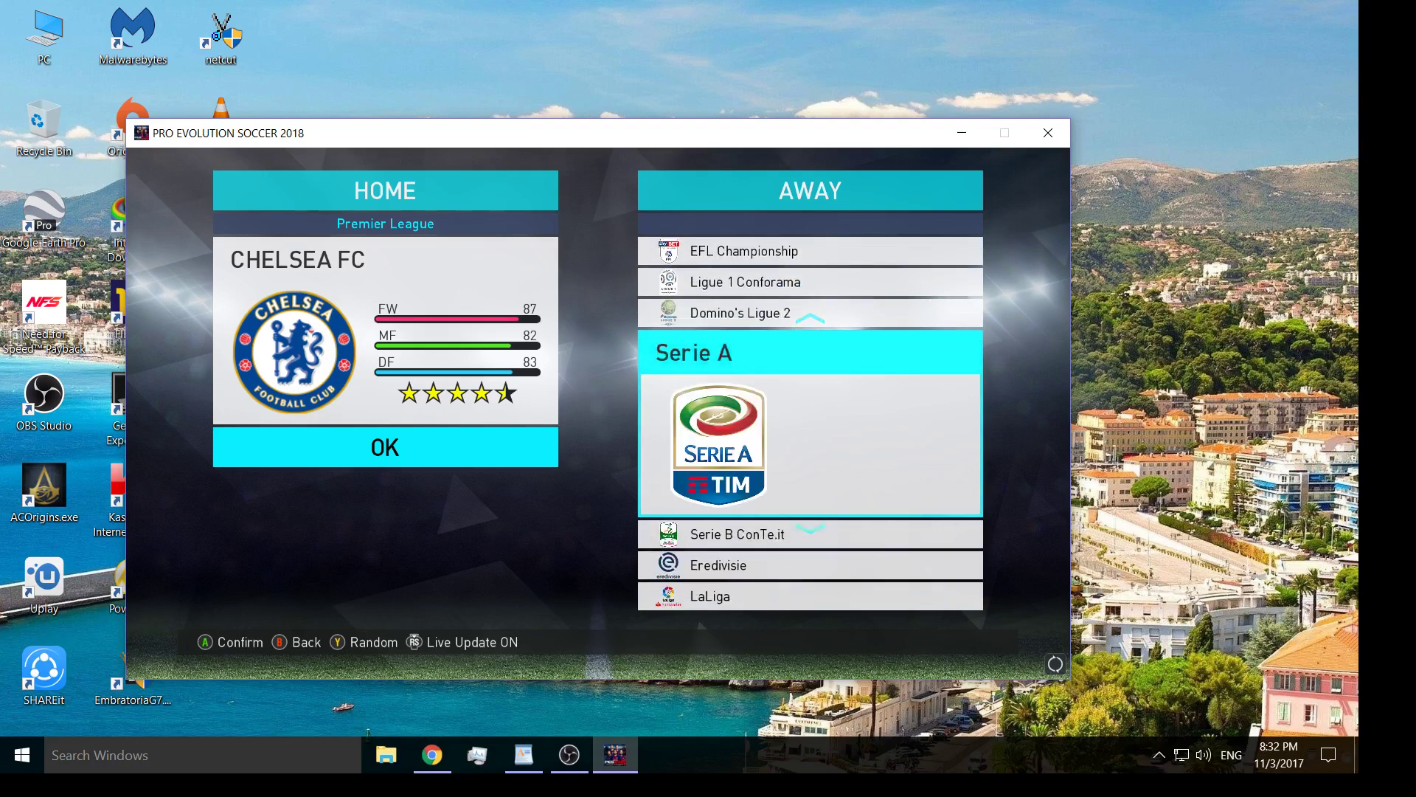
key(Return)
key(Down)
key(Down)
key(Down)
key(Down)
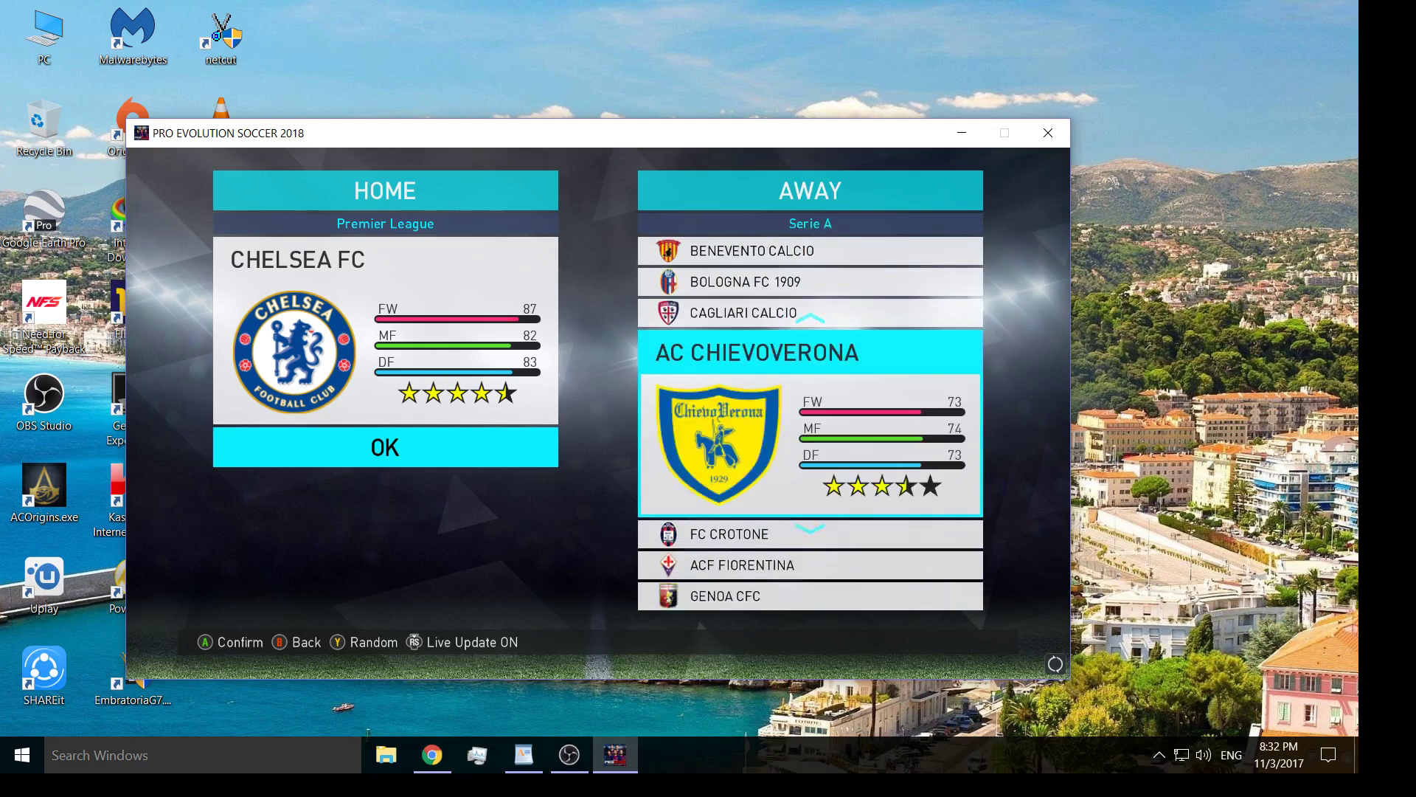
key(Down)
key(Down)
key(Down)
key(Down)
key(Down)
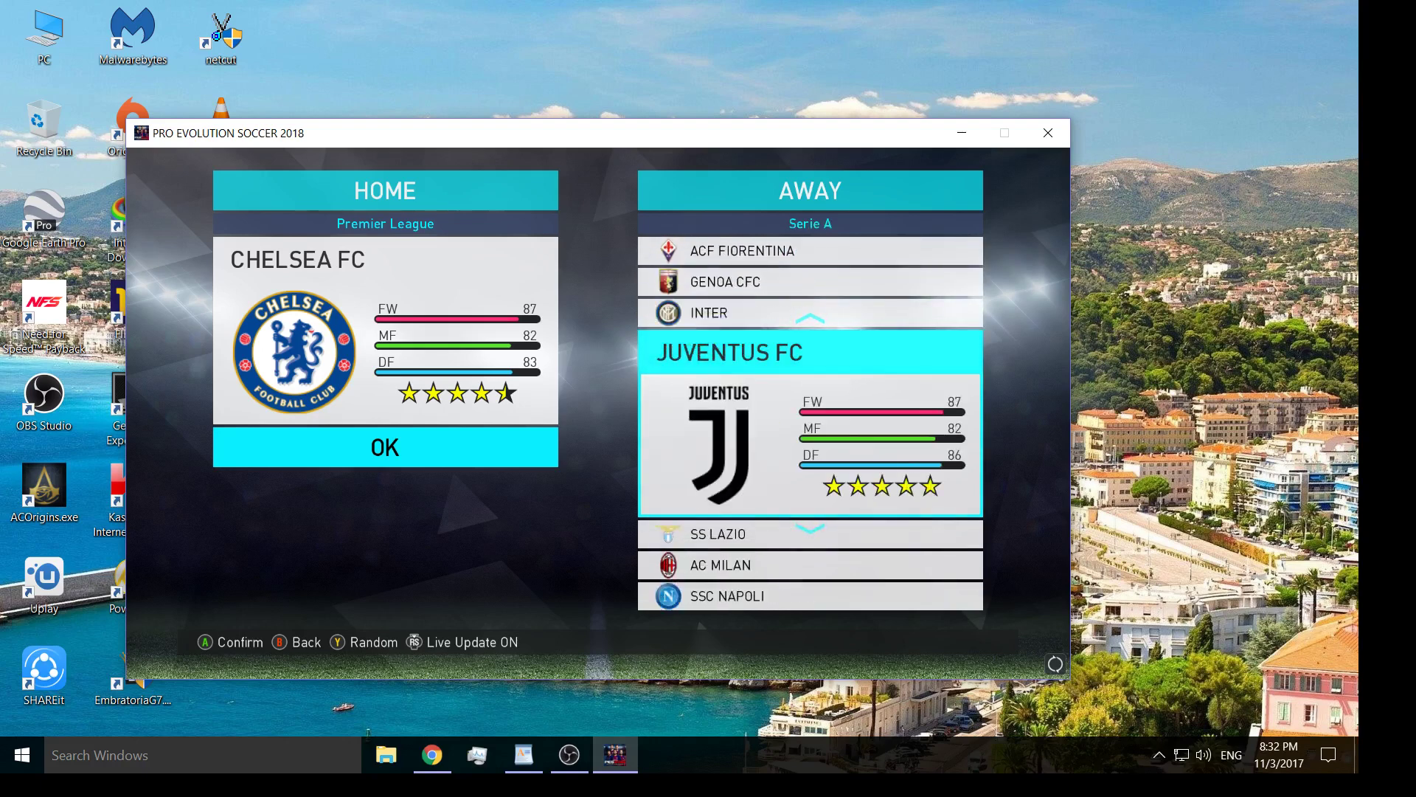
key(Down)
key(Down)
key(Down)
key(Escape)
Step: Open LaLiga for the away side, examine its clubs, and return to the league list
key(Down)
key(Down)
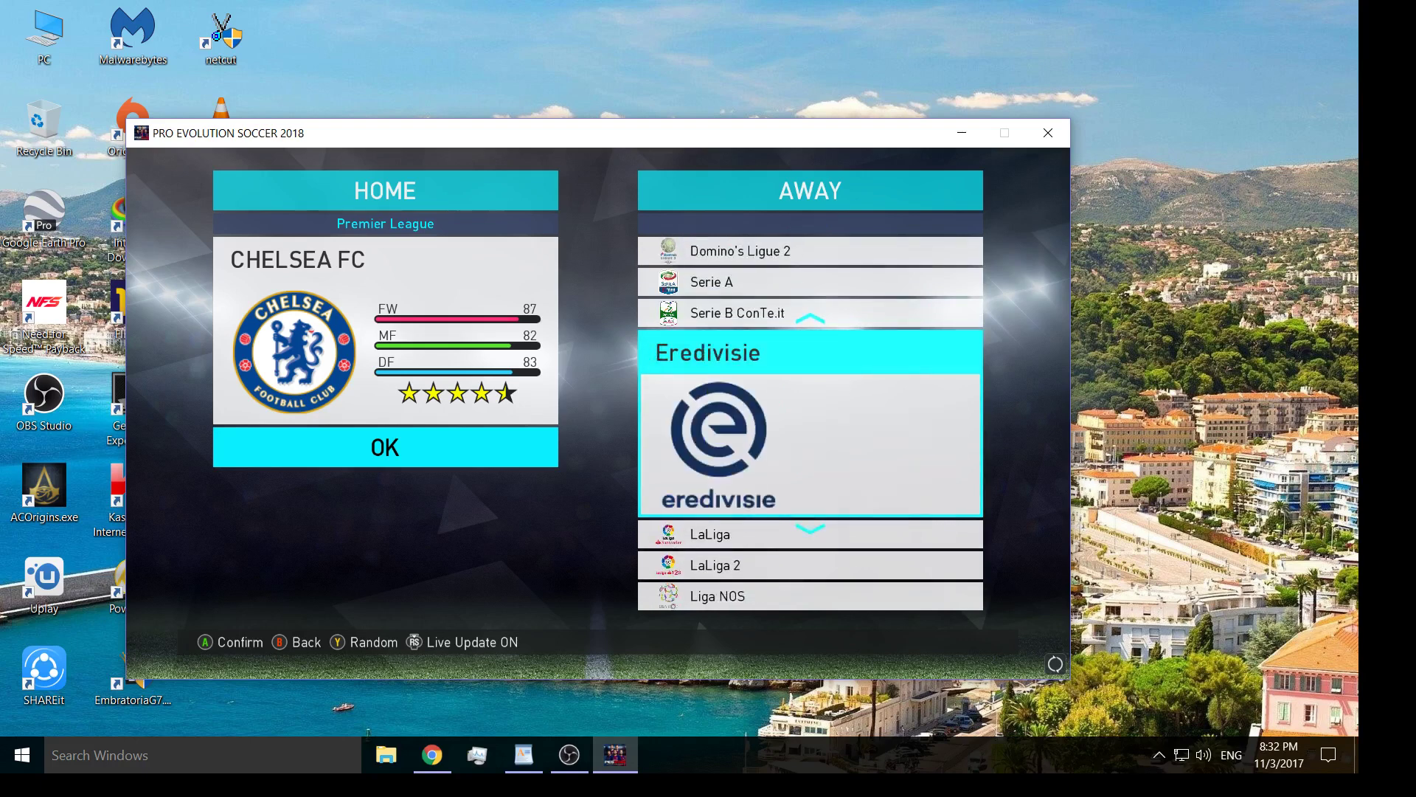
key(Down)
key(Return)
key(Down)
key(Down)
key(Down)
key(Down)
key(Down)
key(Down)
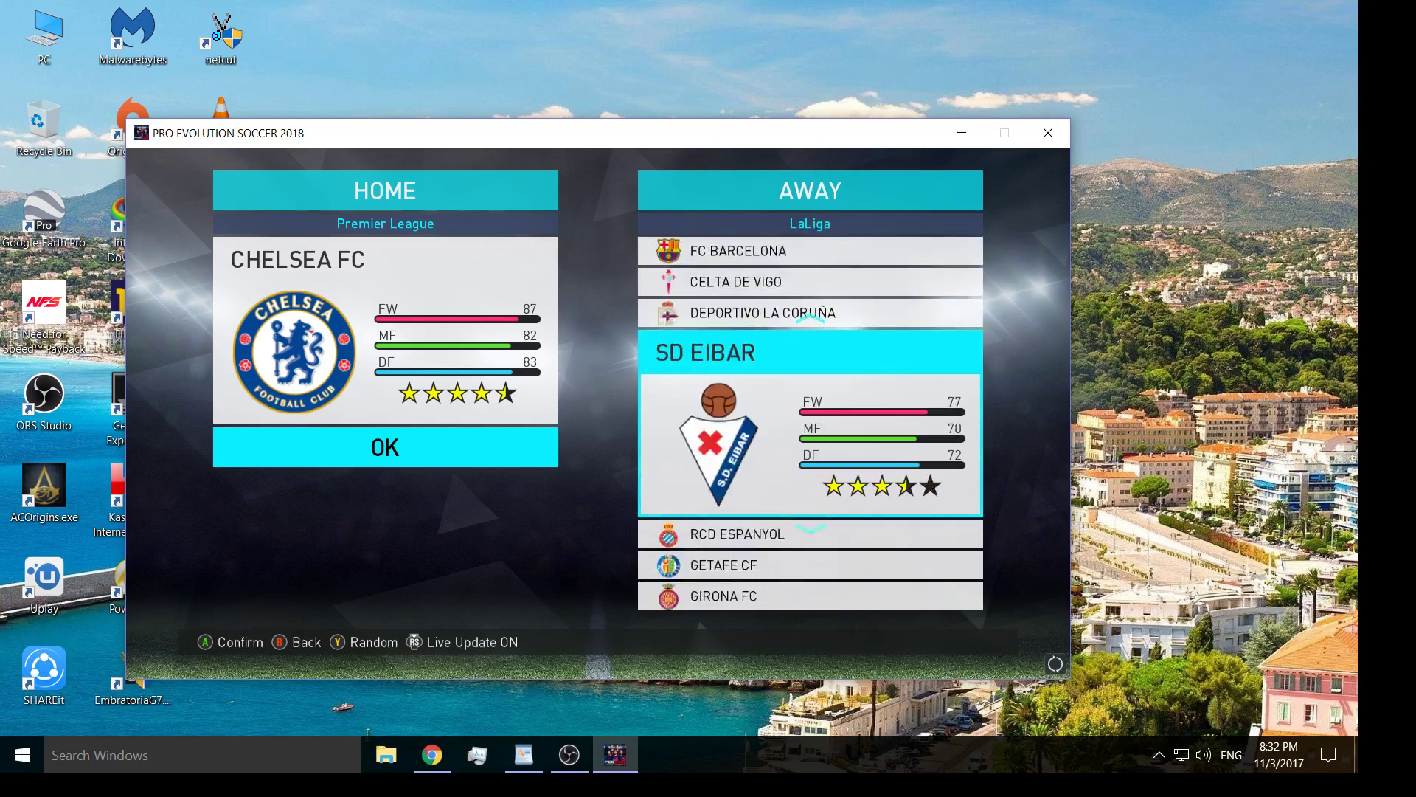
key(Down)
key(Down)
key(Down)
key(Down)
key(Down)
key(Down)
key(Down)
key(Down)
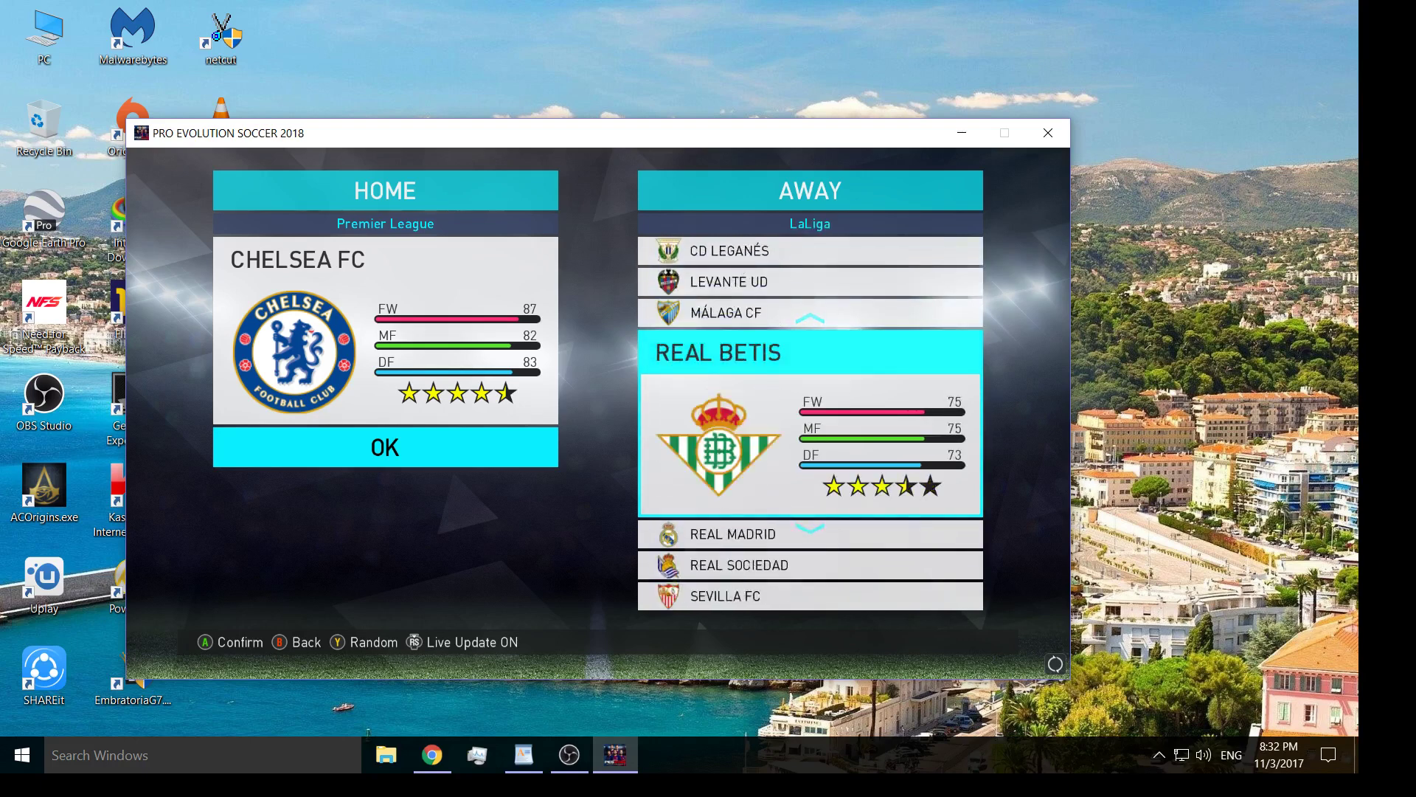
key(Down)
key(Down)
key(Escape)
Step: Look through the Bundesliga clubs and choose FC Bayern München as the away team
key(Down)
key(Return)
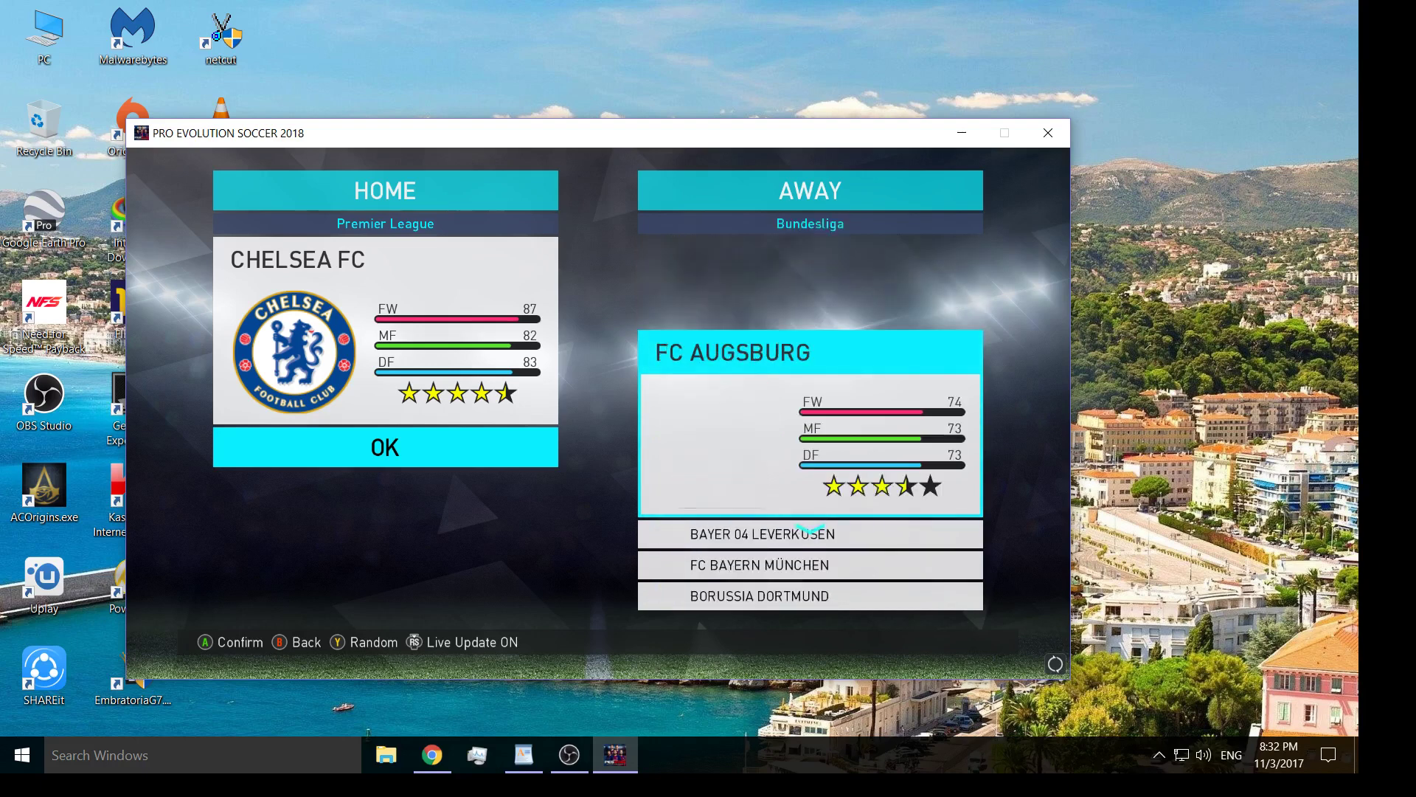
key(Down)
key(Down)
key(Down)
key(Down)
key(Down)
key(Down)
key(Down)
key(Down)
key(Down)
key(Down)
key(Down)
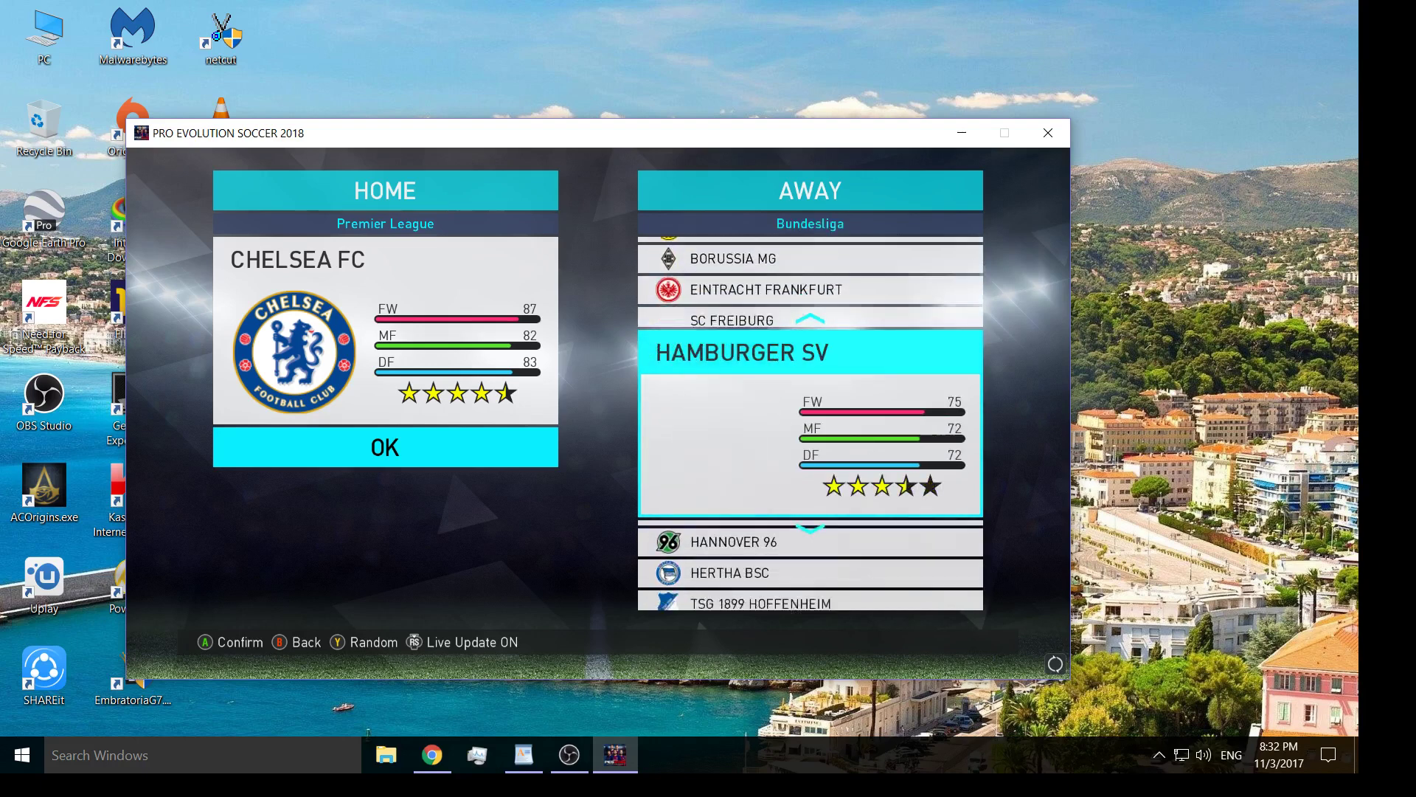
key(Up)
key(Up)
key(Up)
key(Up)
key(Up)
key(Up)
key(Up)
key(Up)
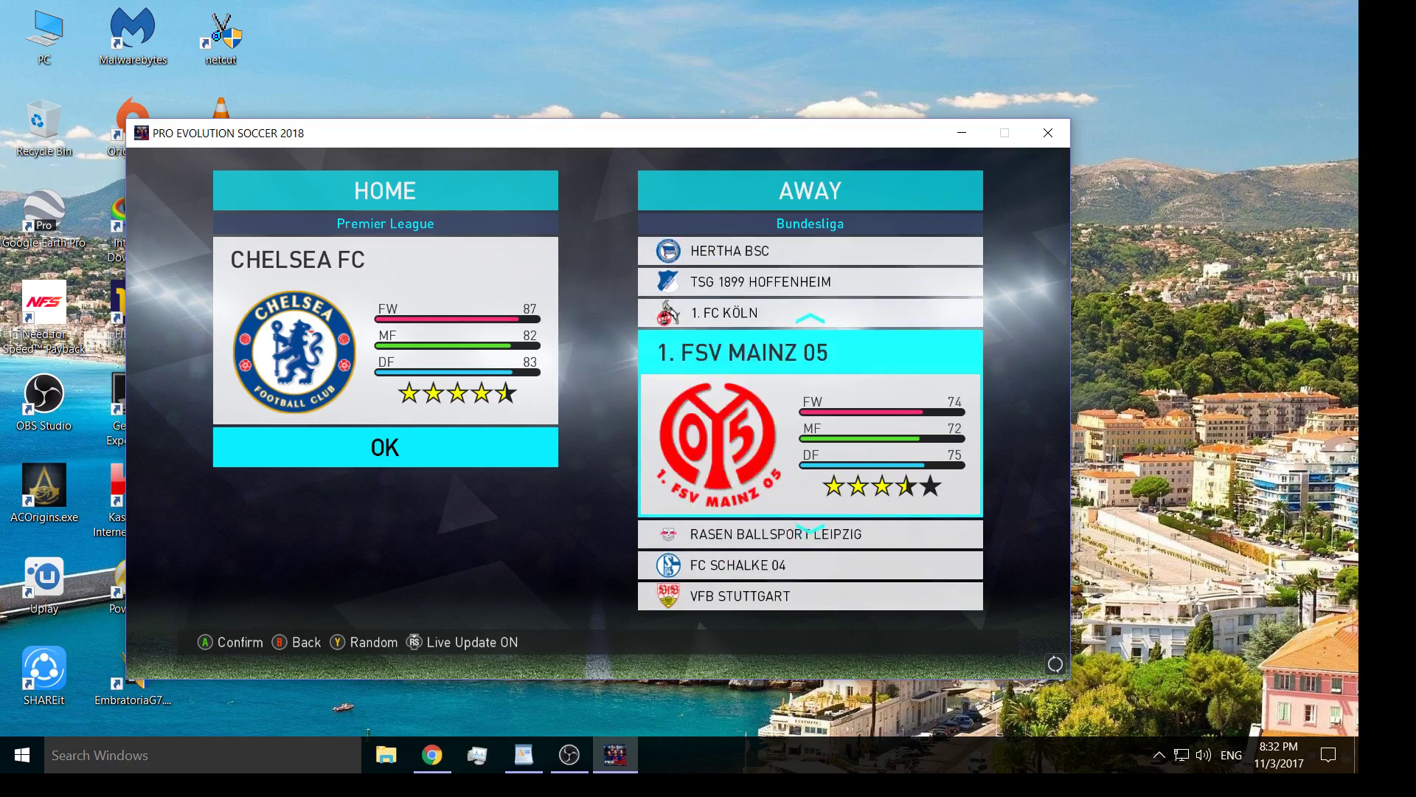
key(Return)
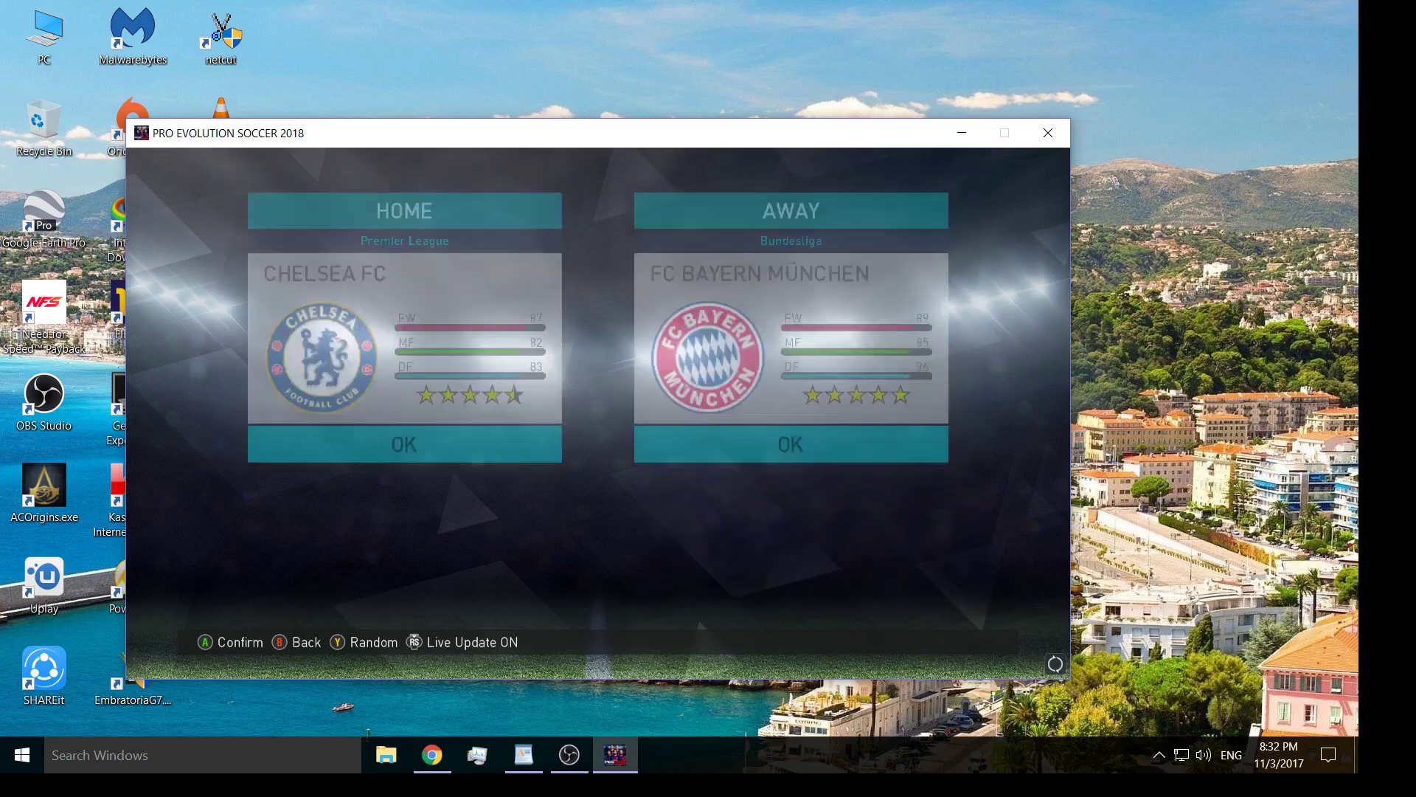
Step: Set the home uniform to the black kit 3/4 and the away uniform to the white kit 3/4
key(Left)
key(Left)
key(Return)
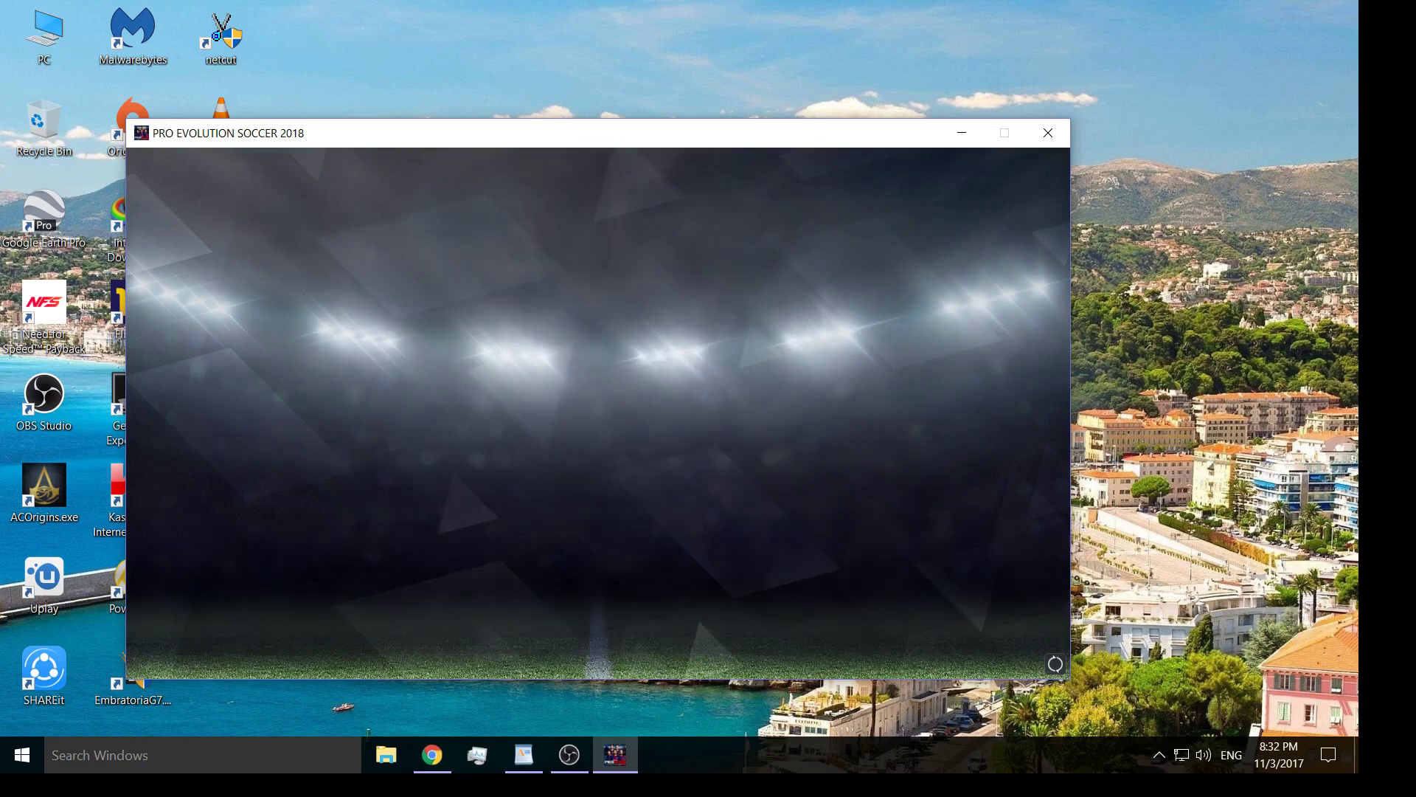
key(Right)
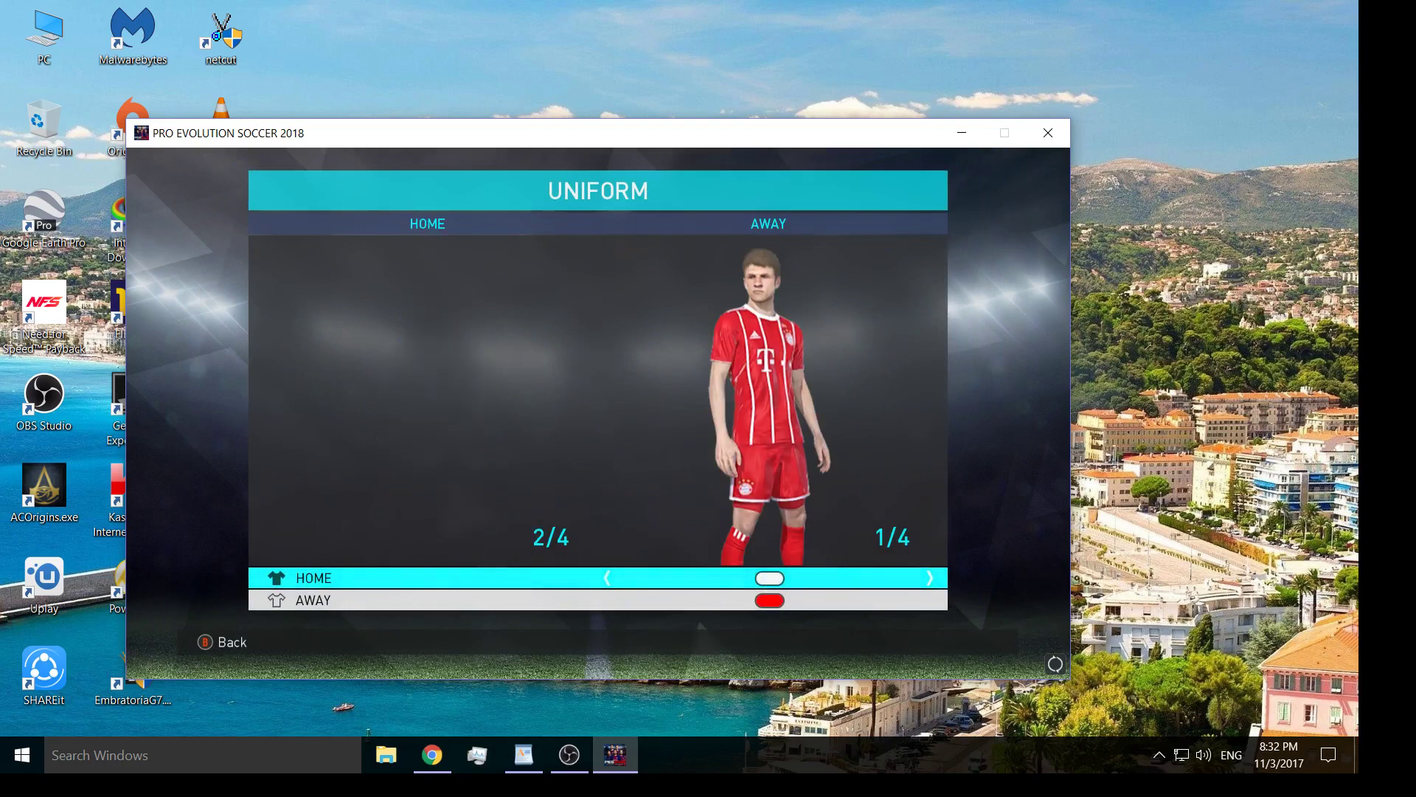
key(Right)
key(Down)
key(Right)
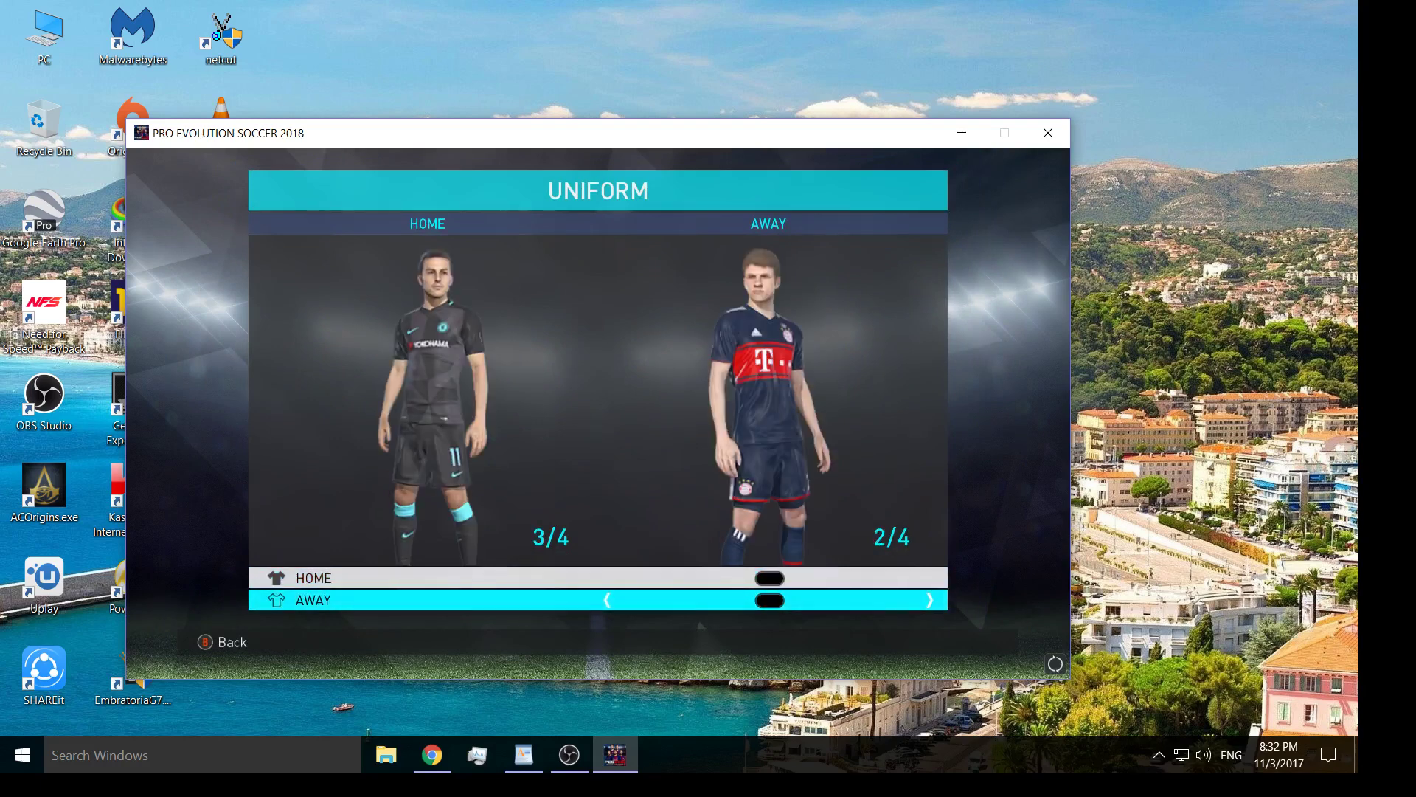
key(Right)
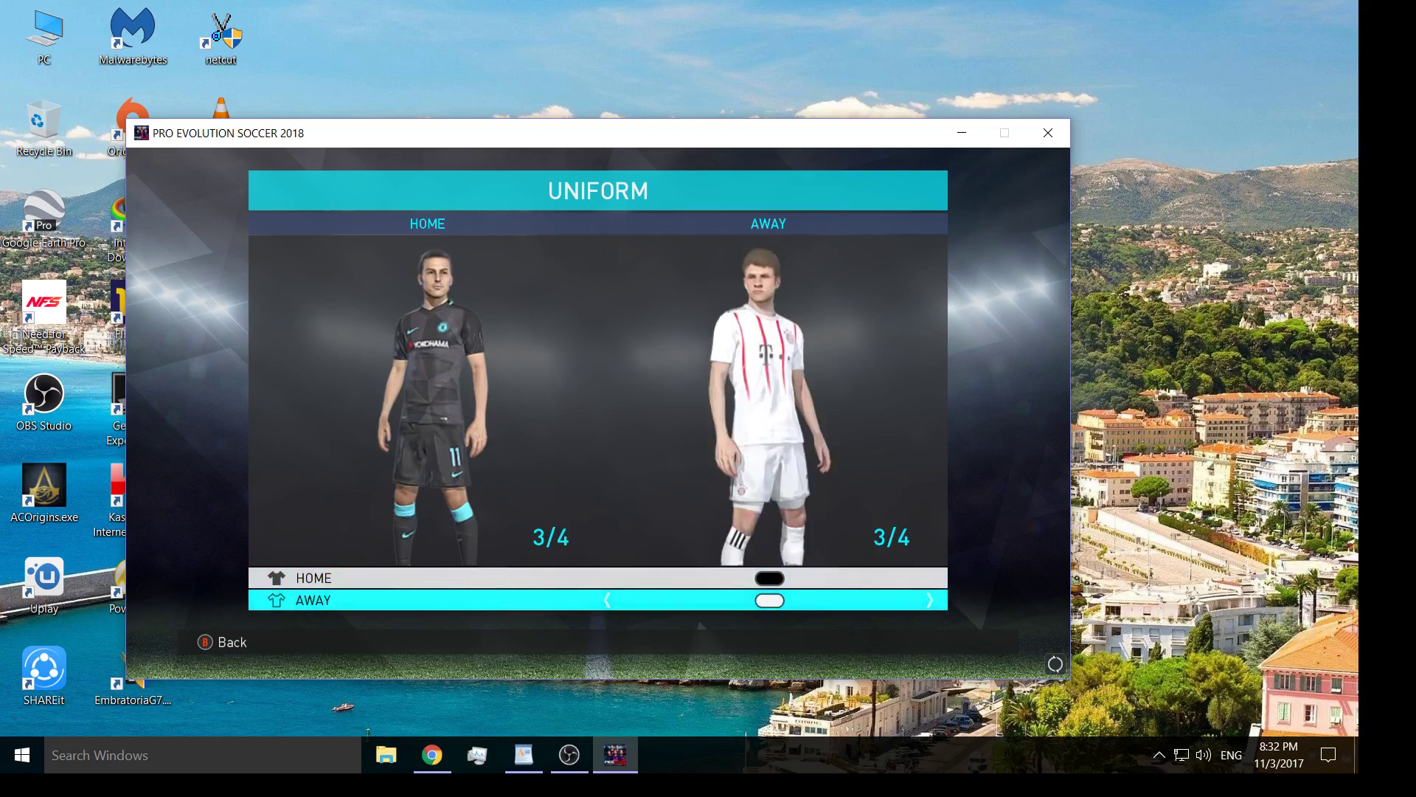
key(Escape)
Step: Open the match's stadium settings, examine the available stadiums one after another, and return to the match menu
key(Right)
key(Return)
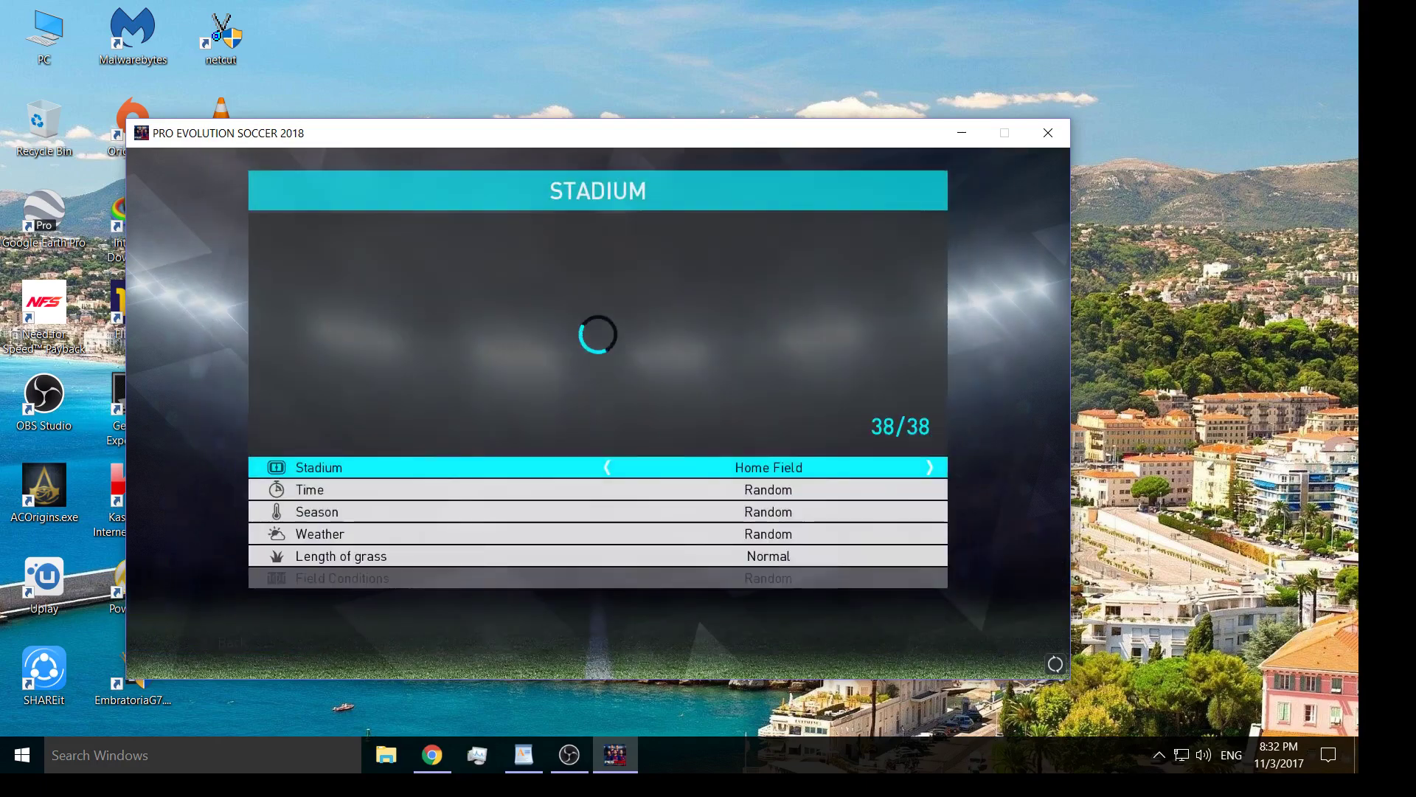
key(Right)
key(Right)
key(Right)
key(Right)
key(Right)
key(Right)
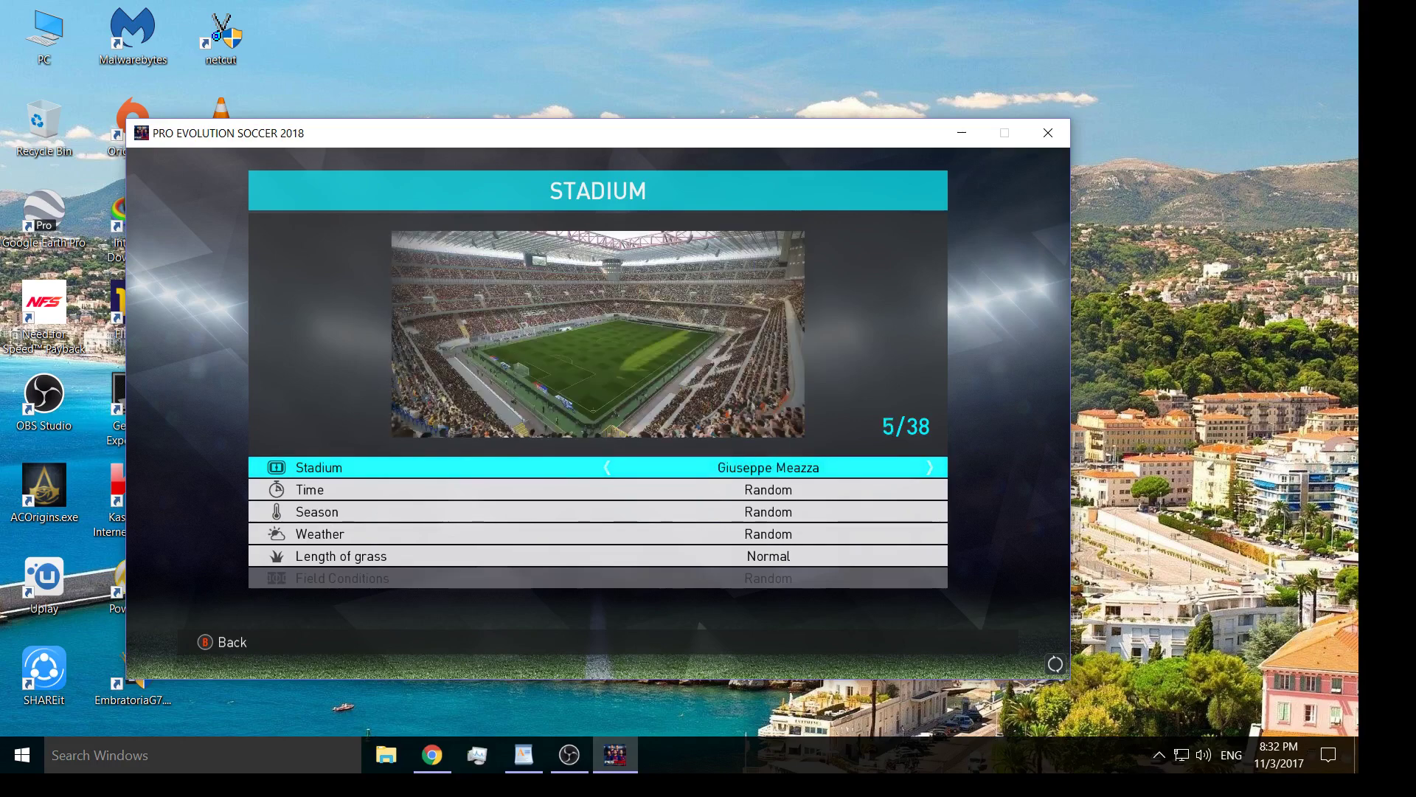
key(Right)
key(Right)
key(Right)
key(Right)
key(Right)
key(Right)
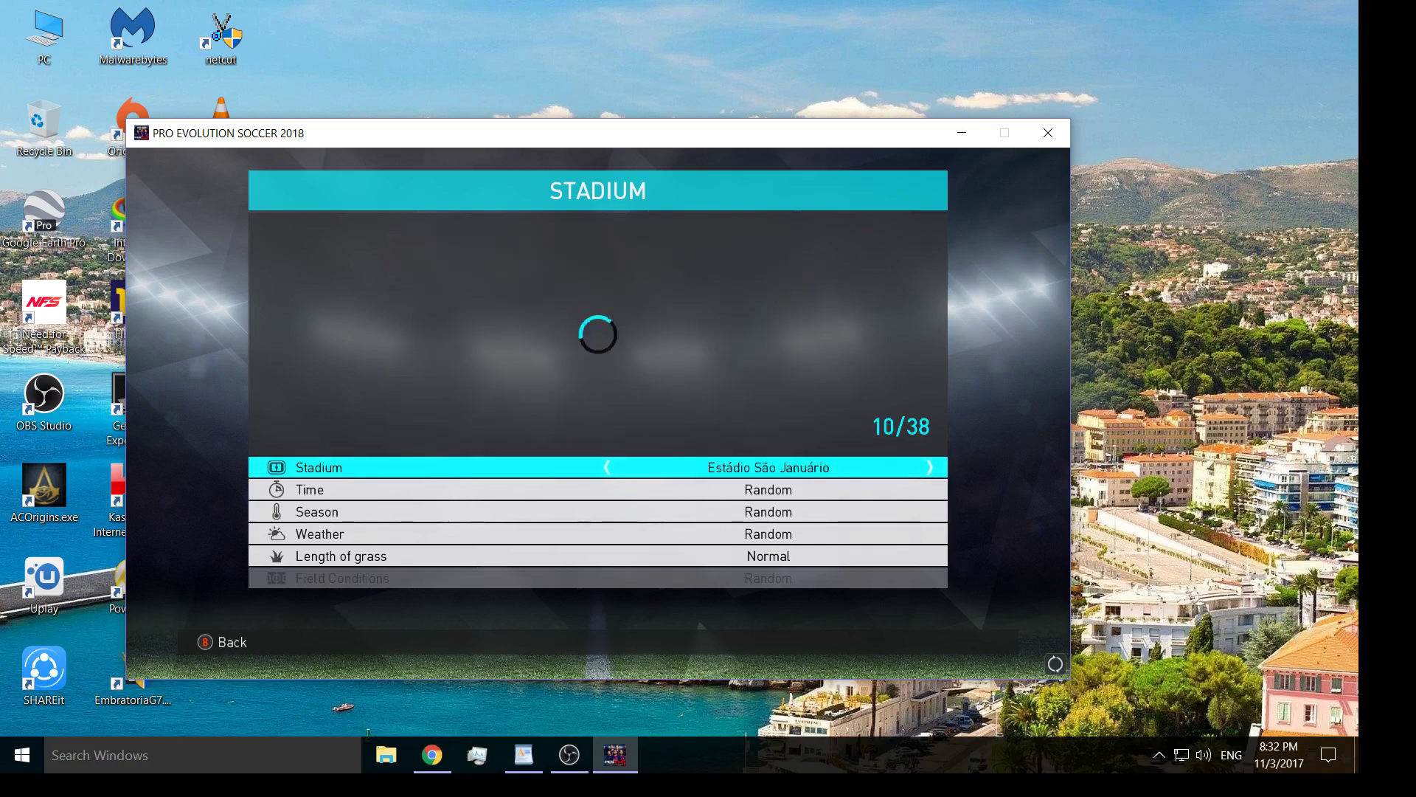
key(Right)
key(Right)
key(Right)
key(Right)
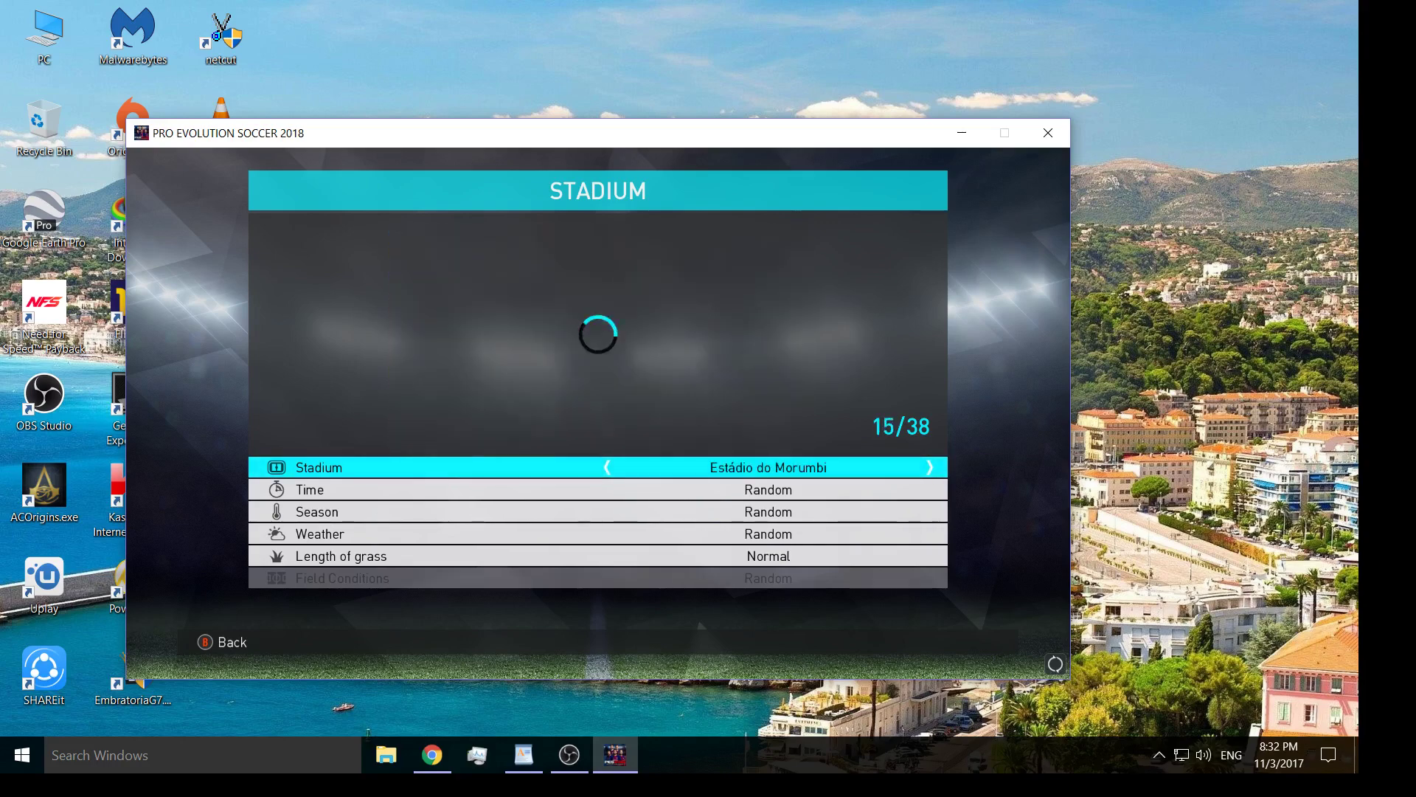
key(Right)
key(Right)
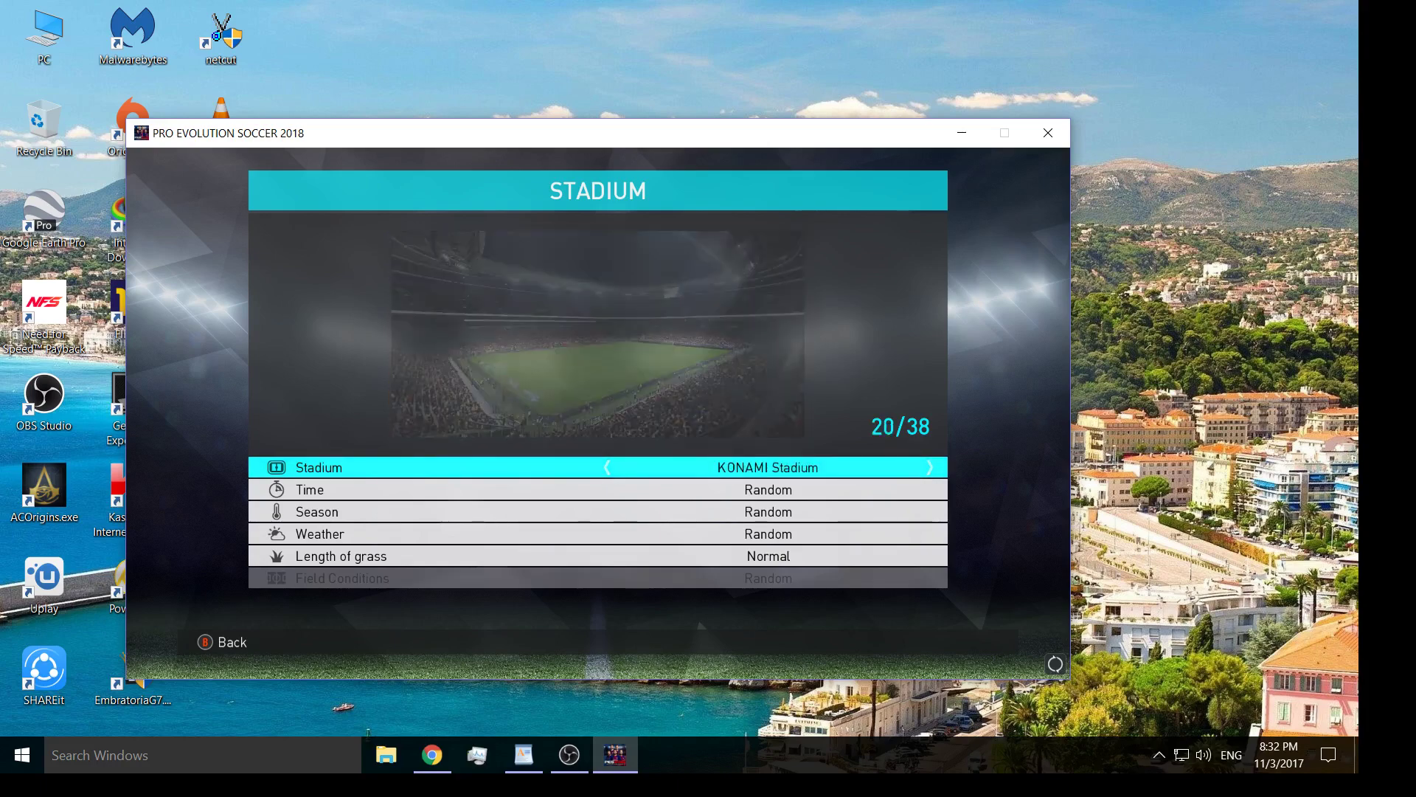
key(Escape)
Step: Open the general match settings, examine the available ball types through to WE-PES Classic and beyond, and return to the match menu
key(Right)
key(Right)
key(Right)
key(Right)
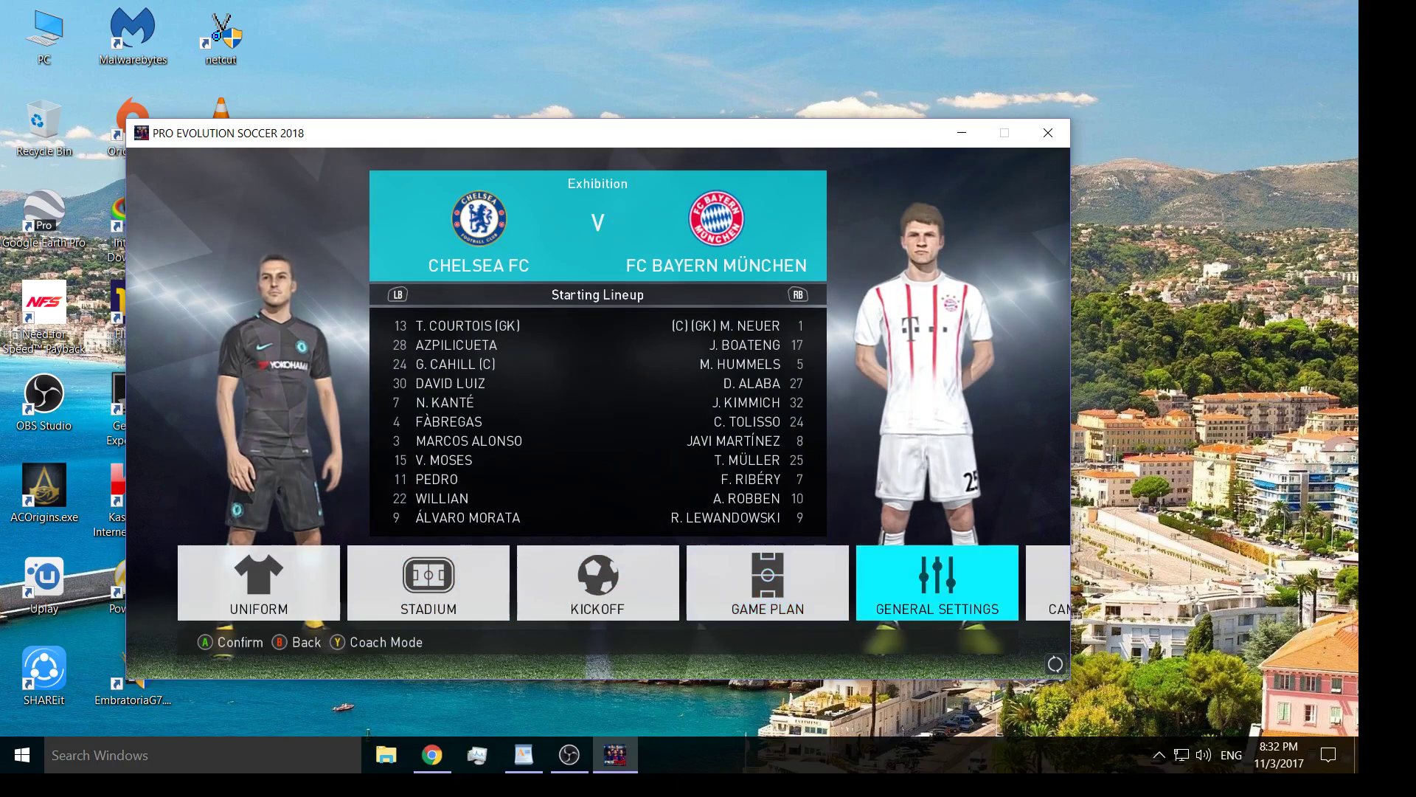
key(Left)
key(Return)
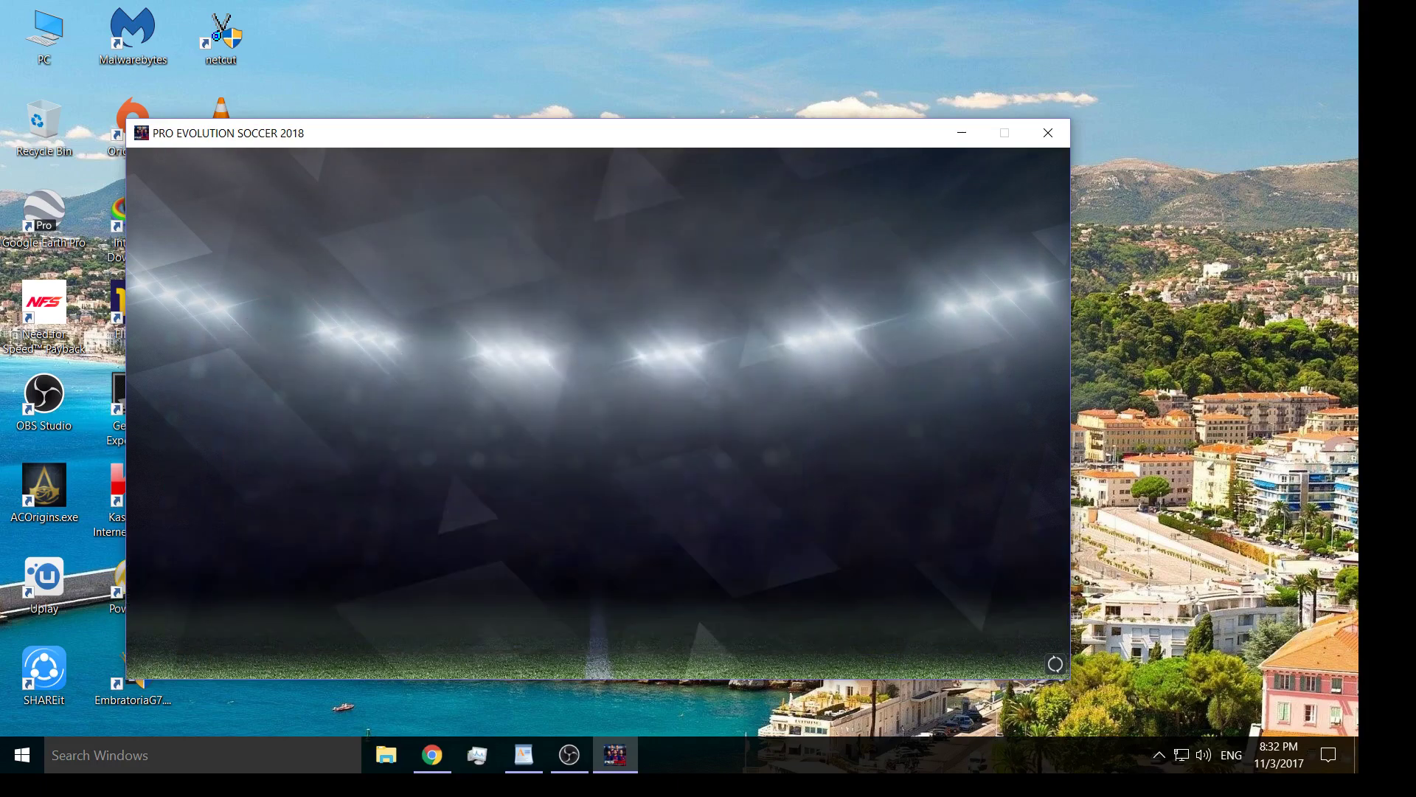
key(Up)
key(Right)
key(Right)
key(Right)
key(Right)
key(Right)
key(Right)
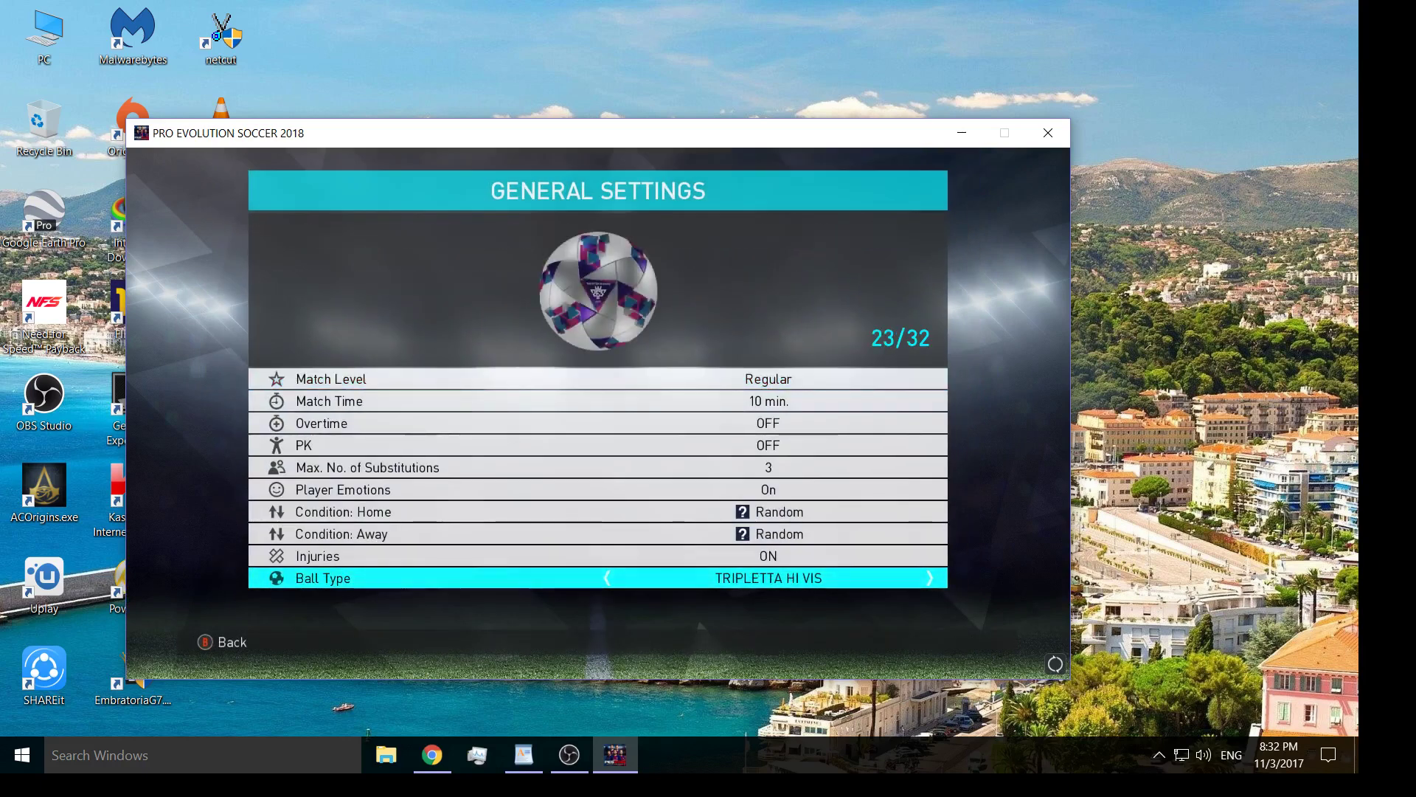
key(Right)
key(Right)
key(Right)
key(Right)
key(Right)
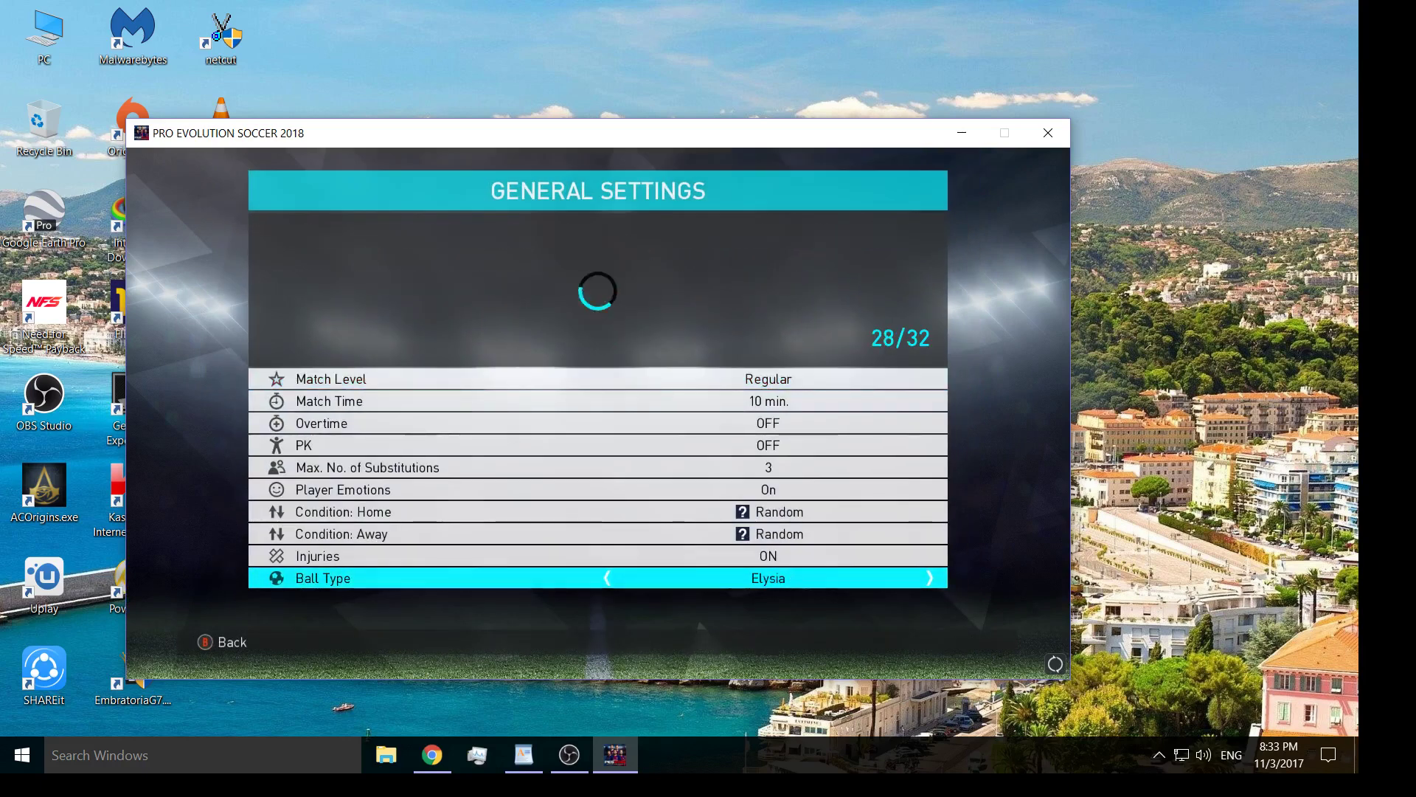
key(Right)
key(Right)
key(Right)
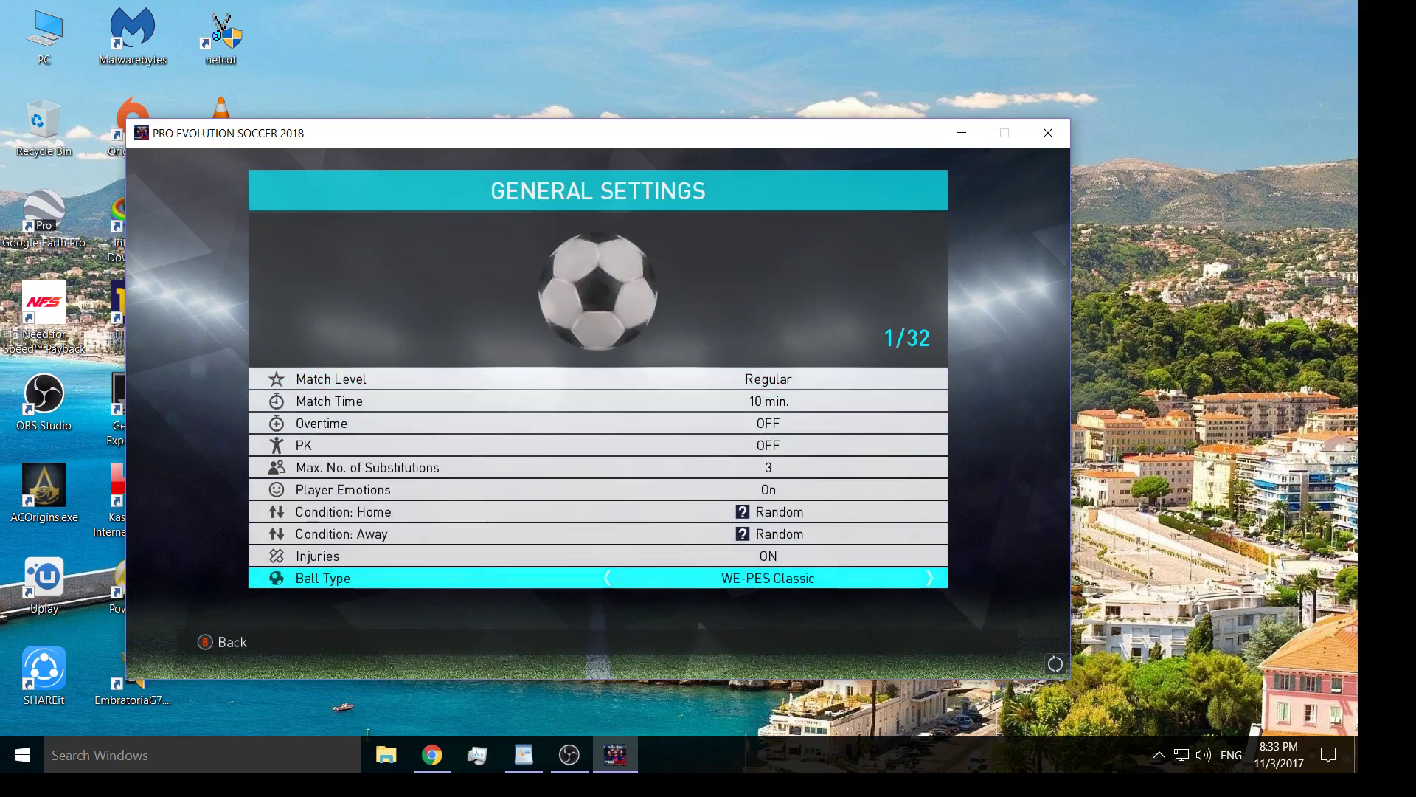
key(Right)
key(Right)
key(Right)
key(Escape)
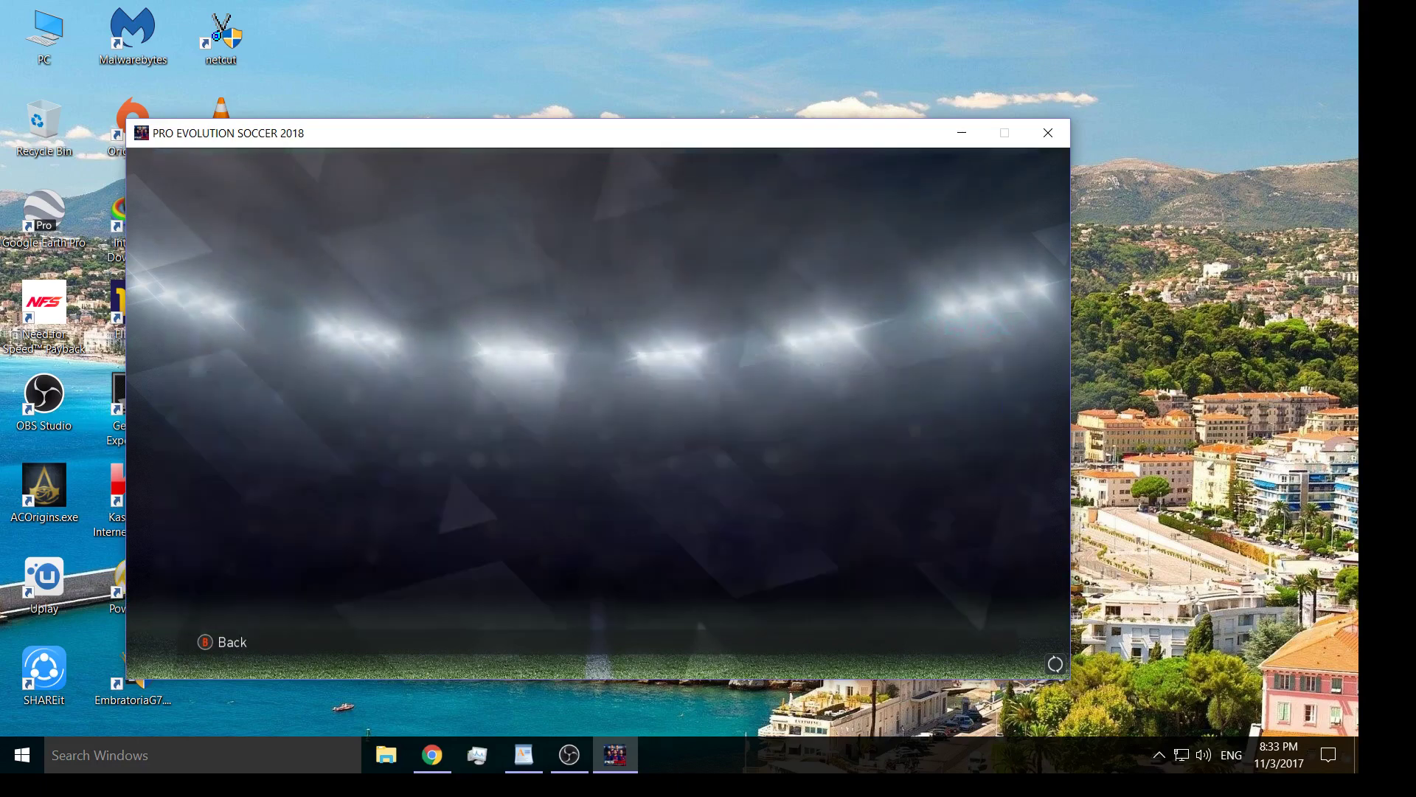
Step: Leave the match setup, discarding its game plan and uniform settings, and reopen the Premier League club choice for the home side
key(Escape)
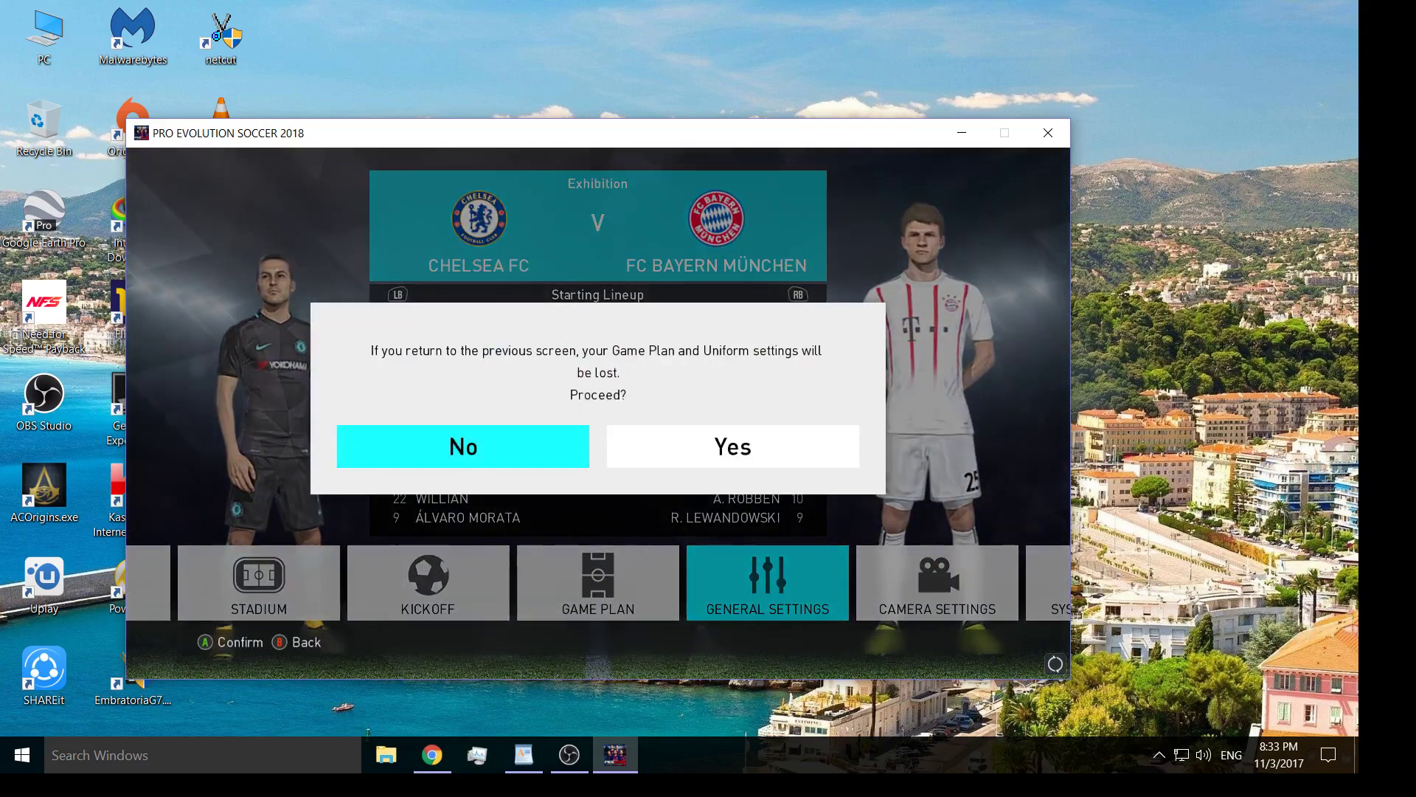
key(Right)
key(Return)
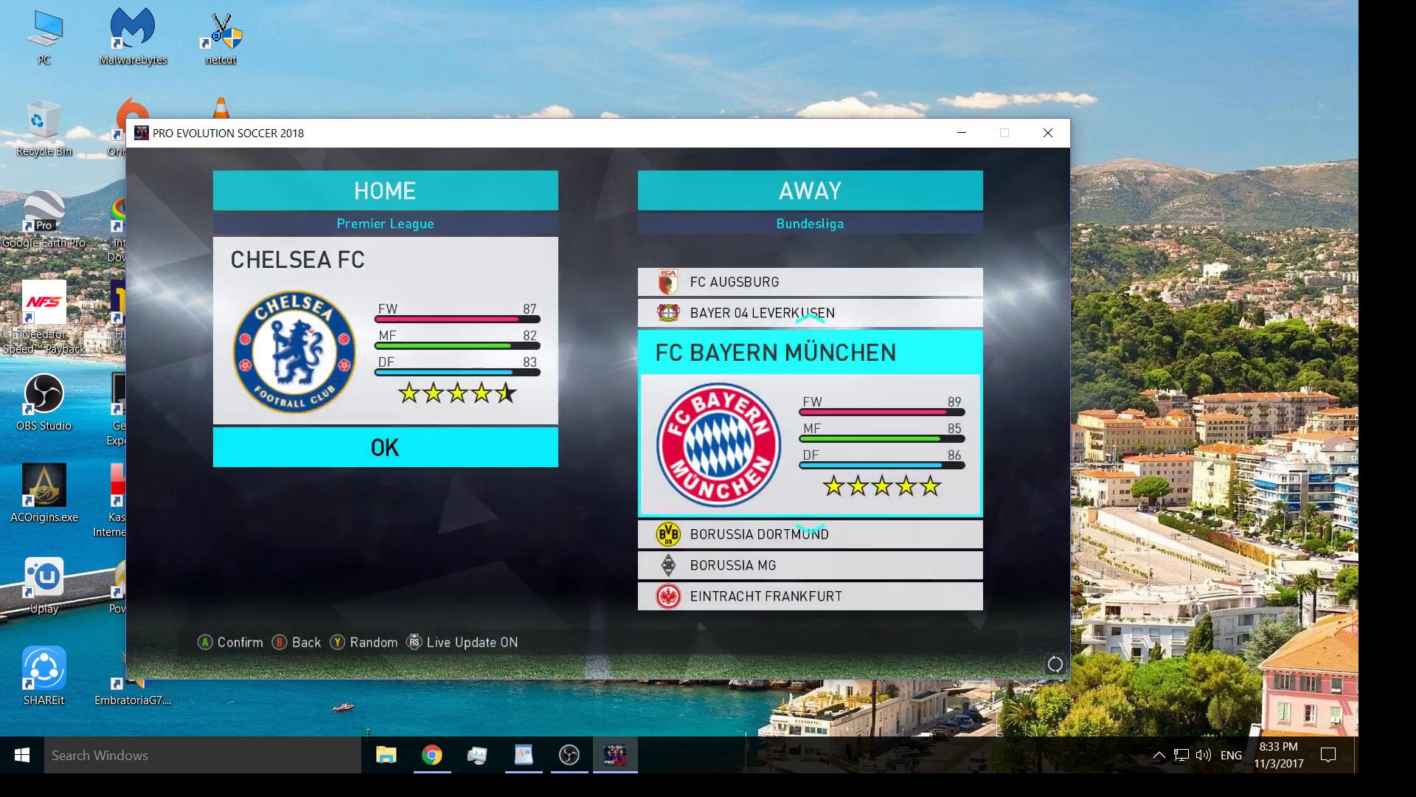
key(Escape)
key(Escape)
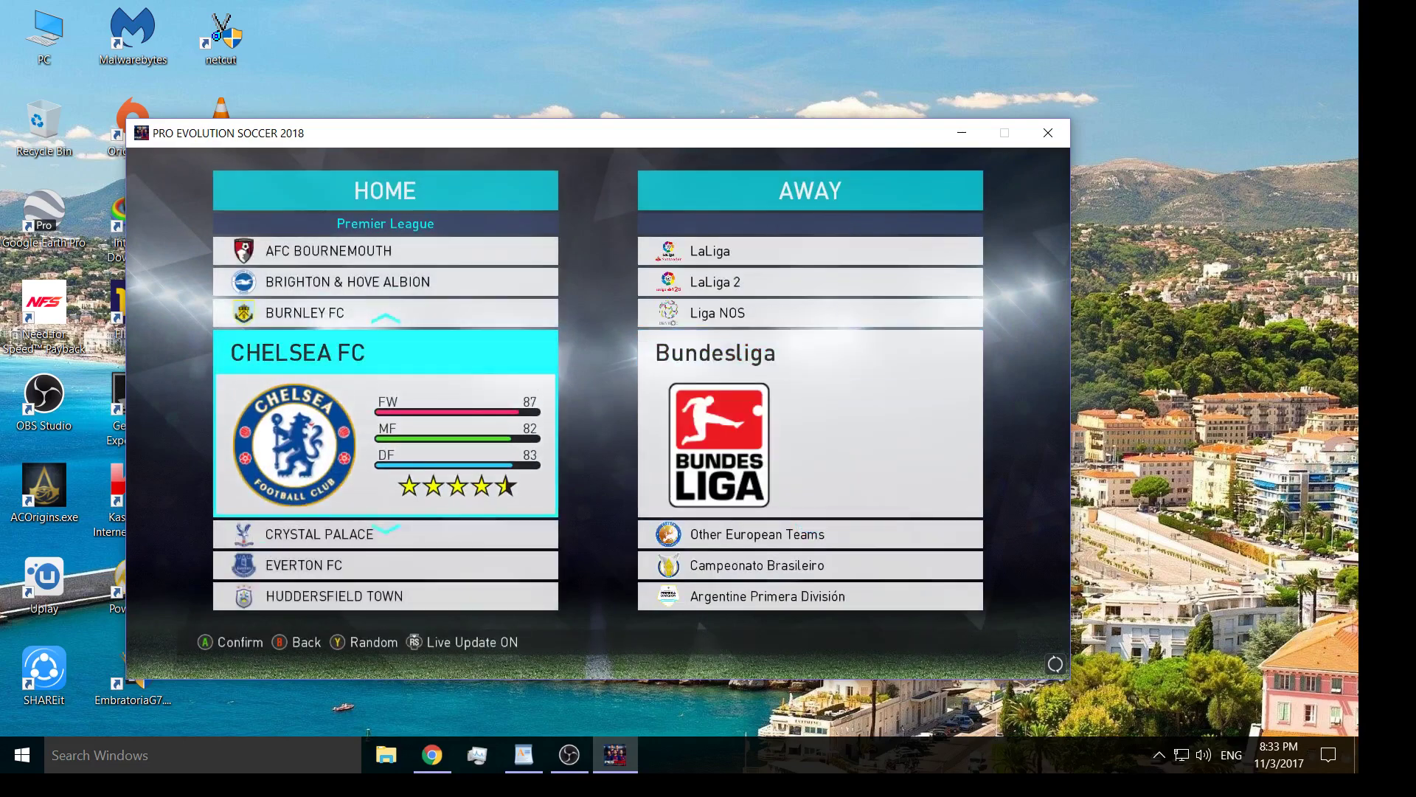
Step: Choose Manchester United from the Premier League as the home team
key(Down)
key(Down)
key(Down)
key(Down)
key(Down)
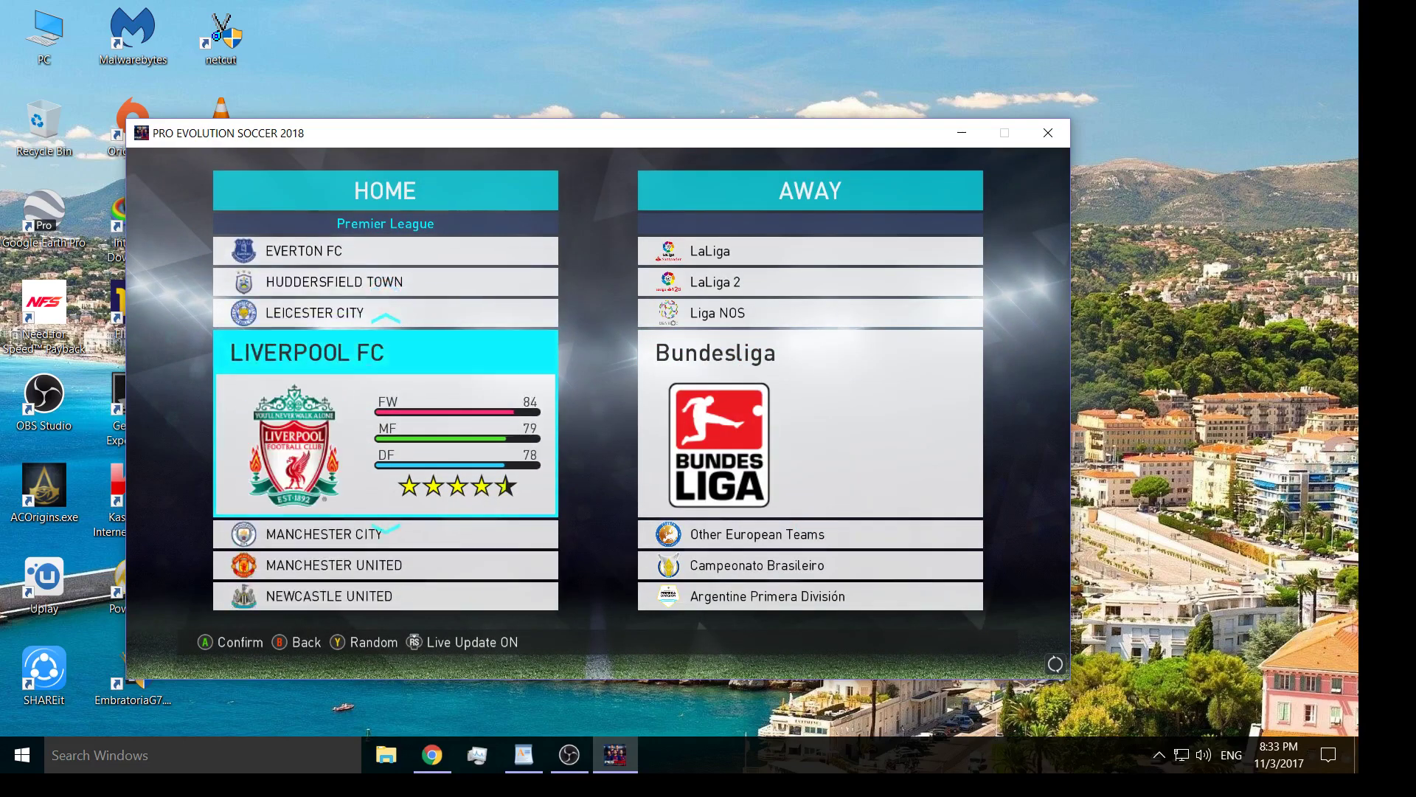
key(Down)
key(Down)
key(Return)
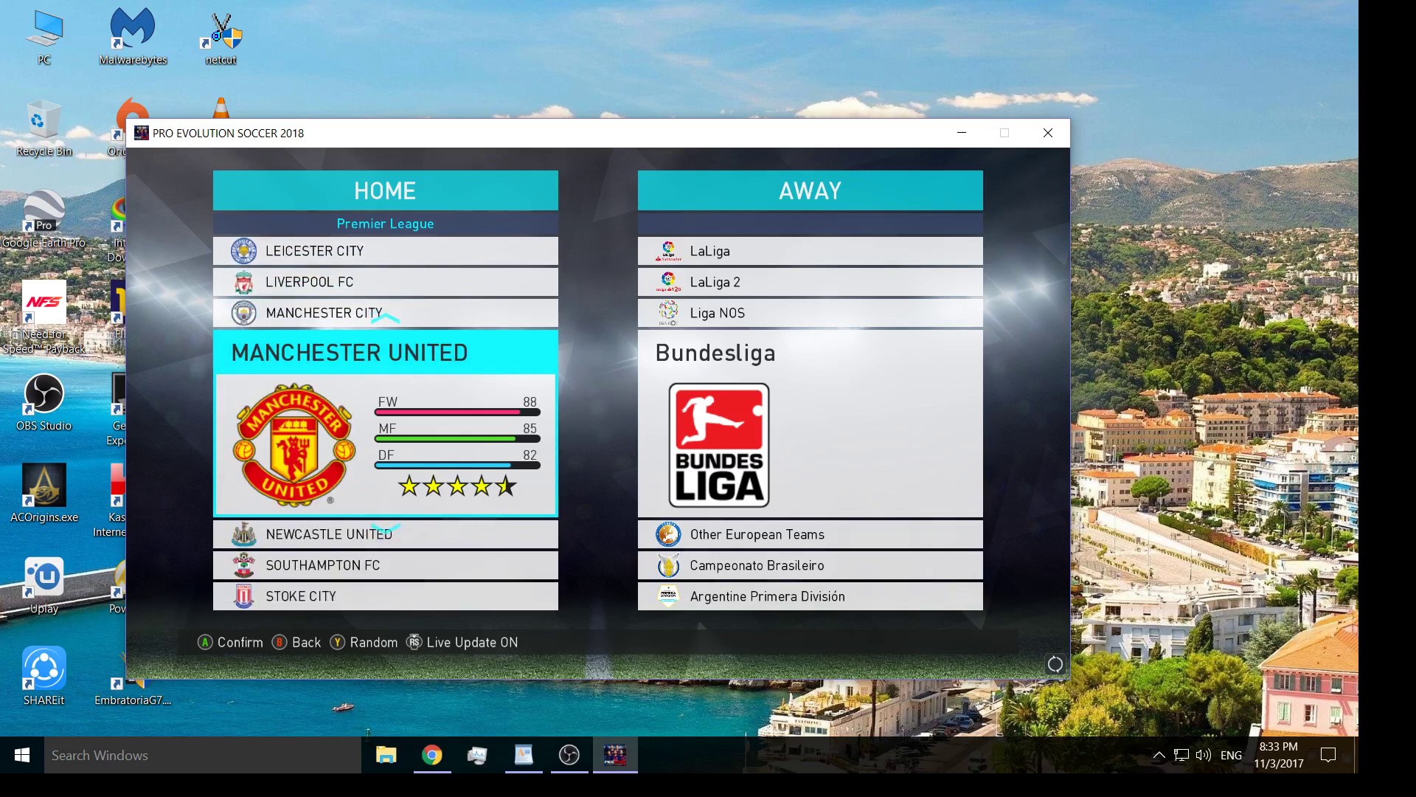
Step: Open LaLiga as the league for the away side
key(Down)
key(Down)
key(Up)
key(Up)
key(Up)
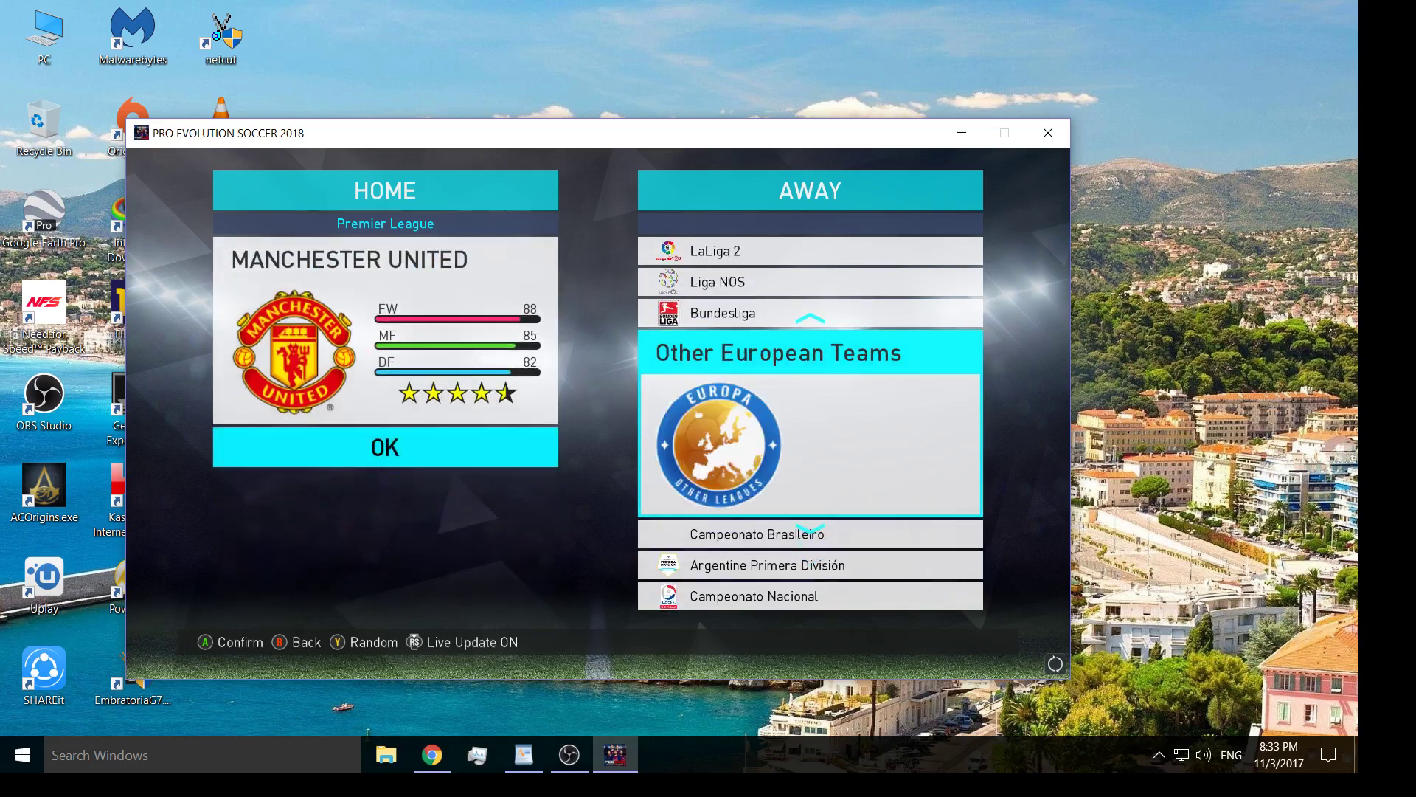
key(Up)
key(Up)
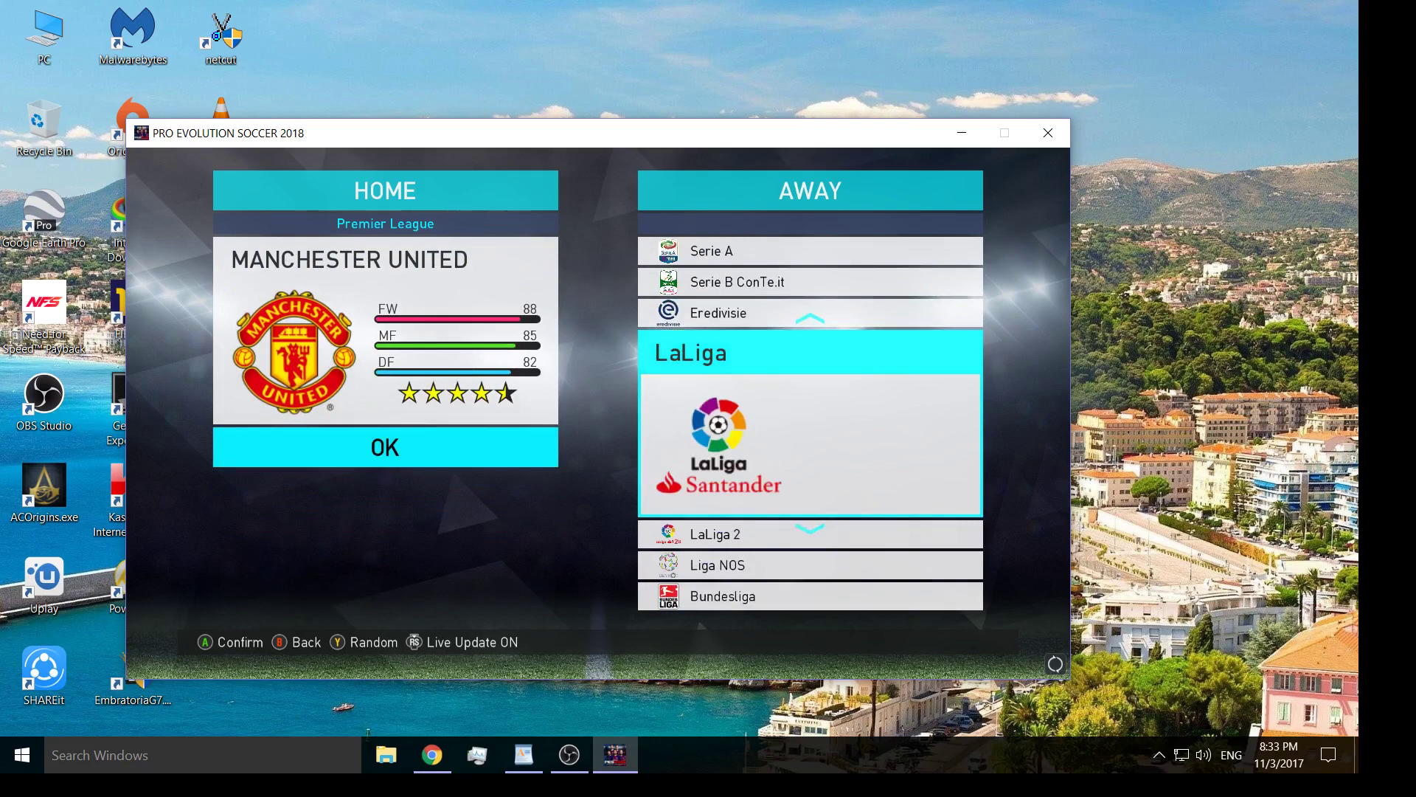
key(Return)
Step: Go through the LaLiga clubs, choose Real Madrid as the away team, and continue to the match menu
key(Down)
key(Down)
key(Down)
key(Down)
key(Down)
key(Down)
key(Down)
key(Down)
key(Down)
key(Down)
key(Down)
key(Down)
key(Down)
key(Down)
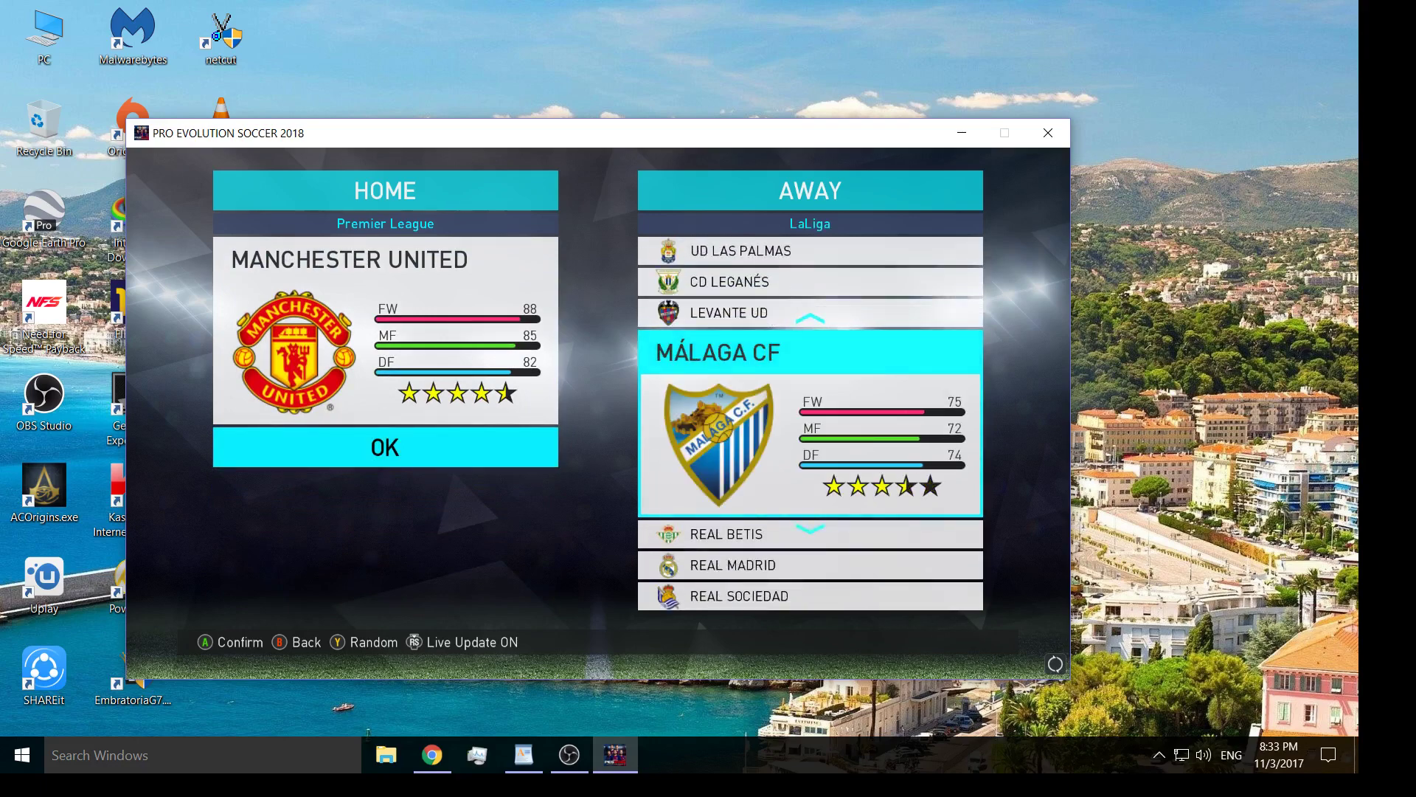
key(Return)
Step: Set the home uniform to the grey kit 3/4, look through the away kits, and set the away uniform to the white kit 1/3
key(Left)
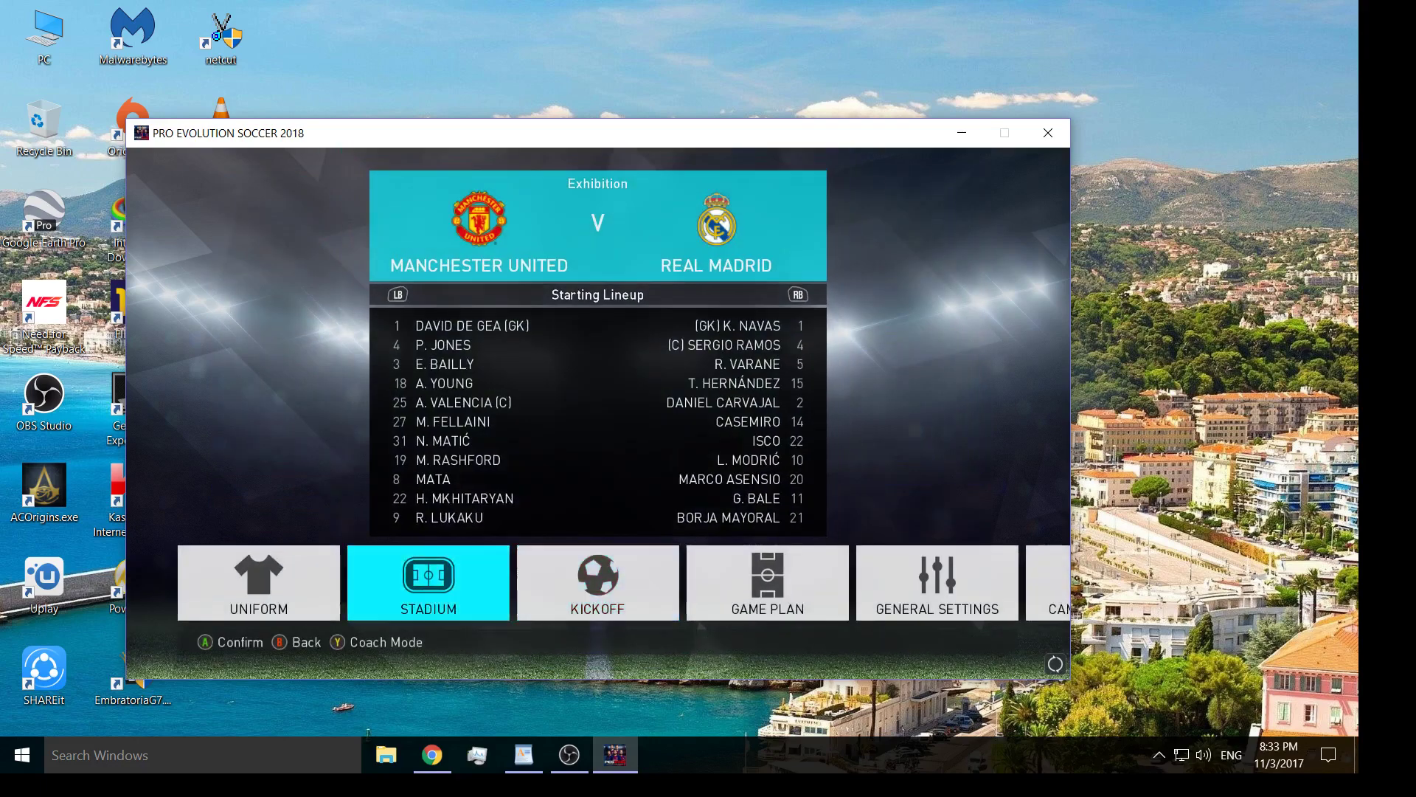
key(Left)
key(Return)
key(Right)
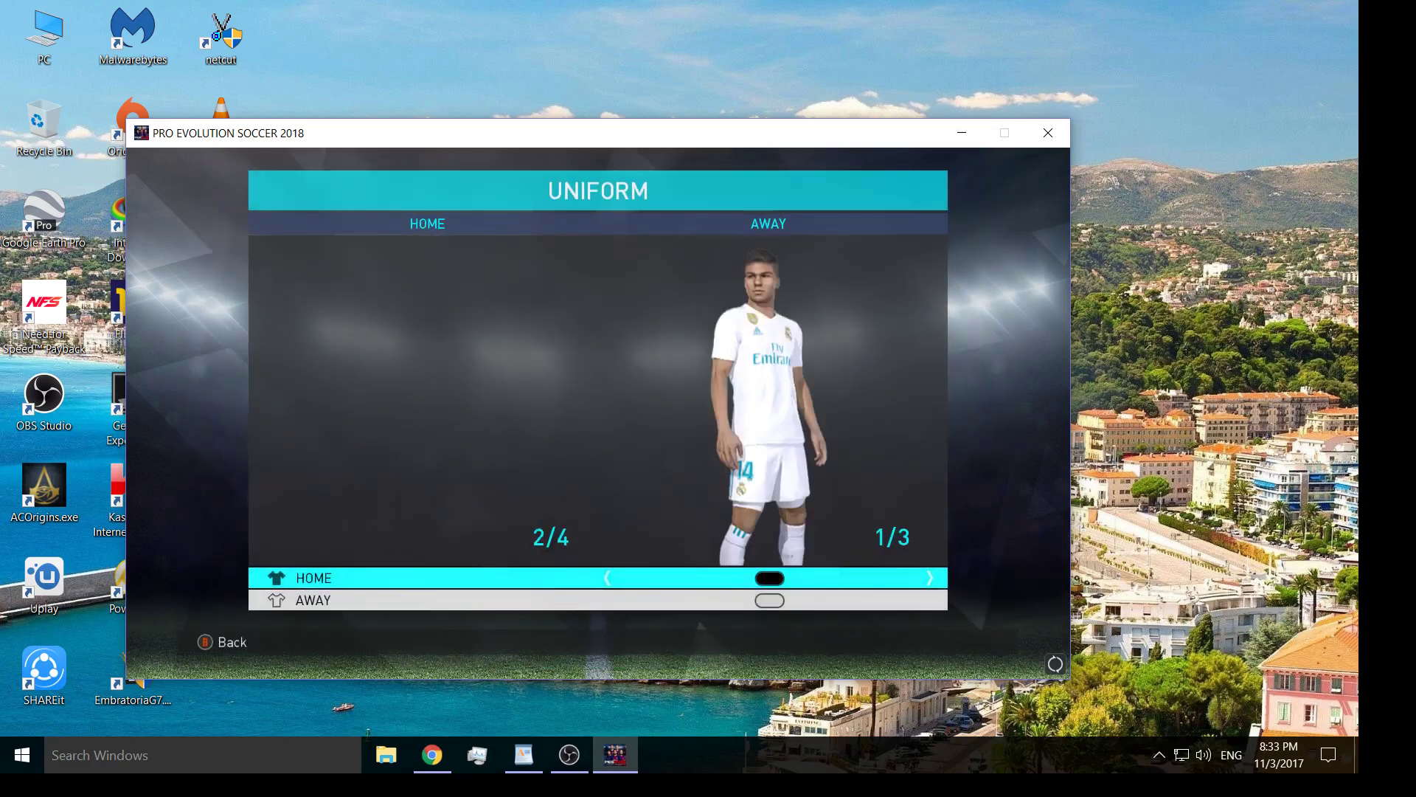
key(Right)
key(Down)
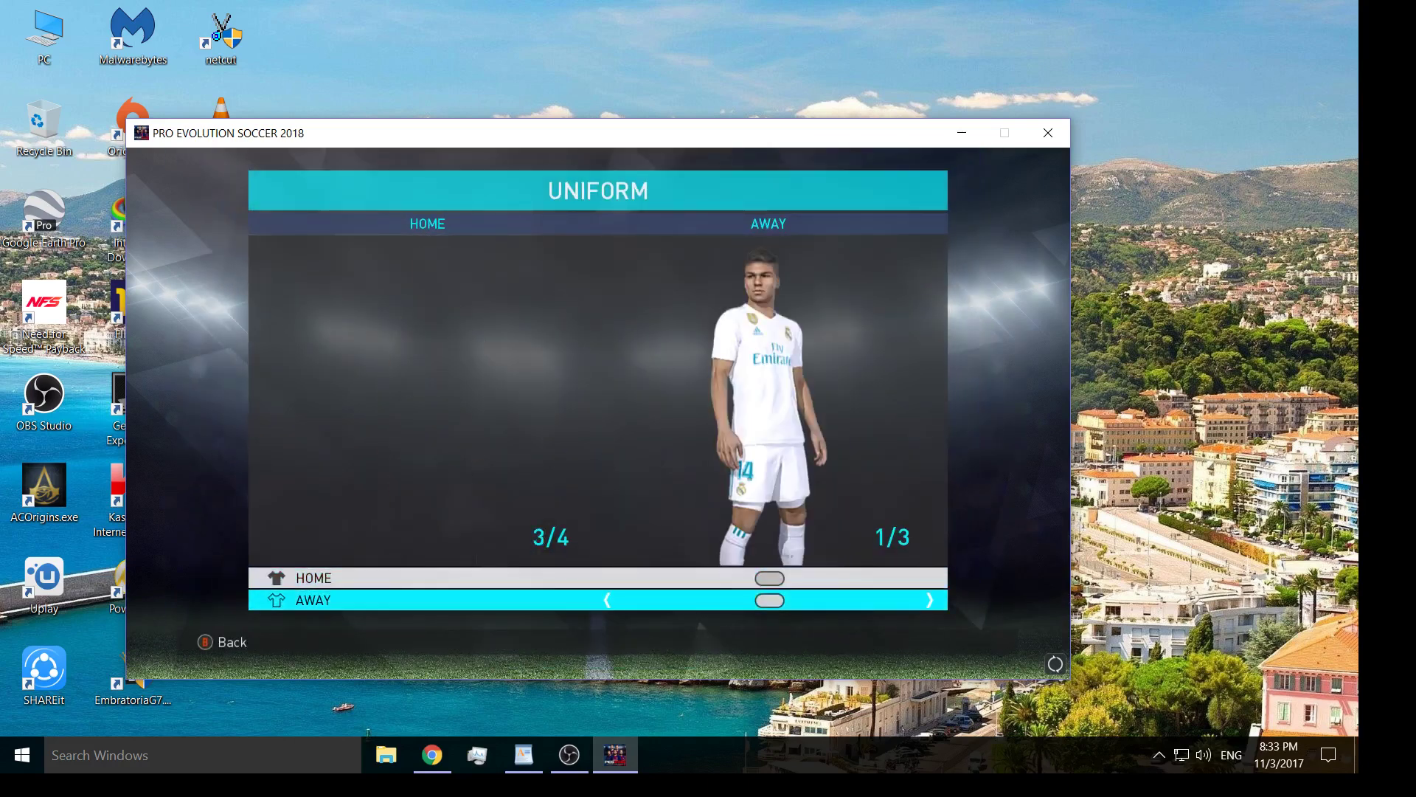
key(Right)
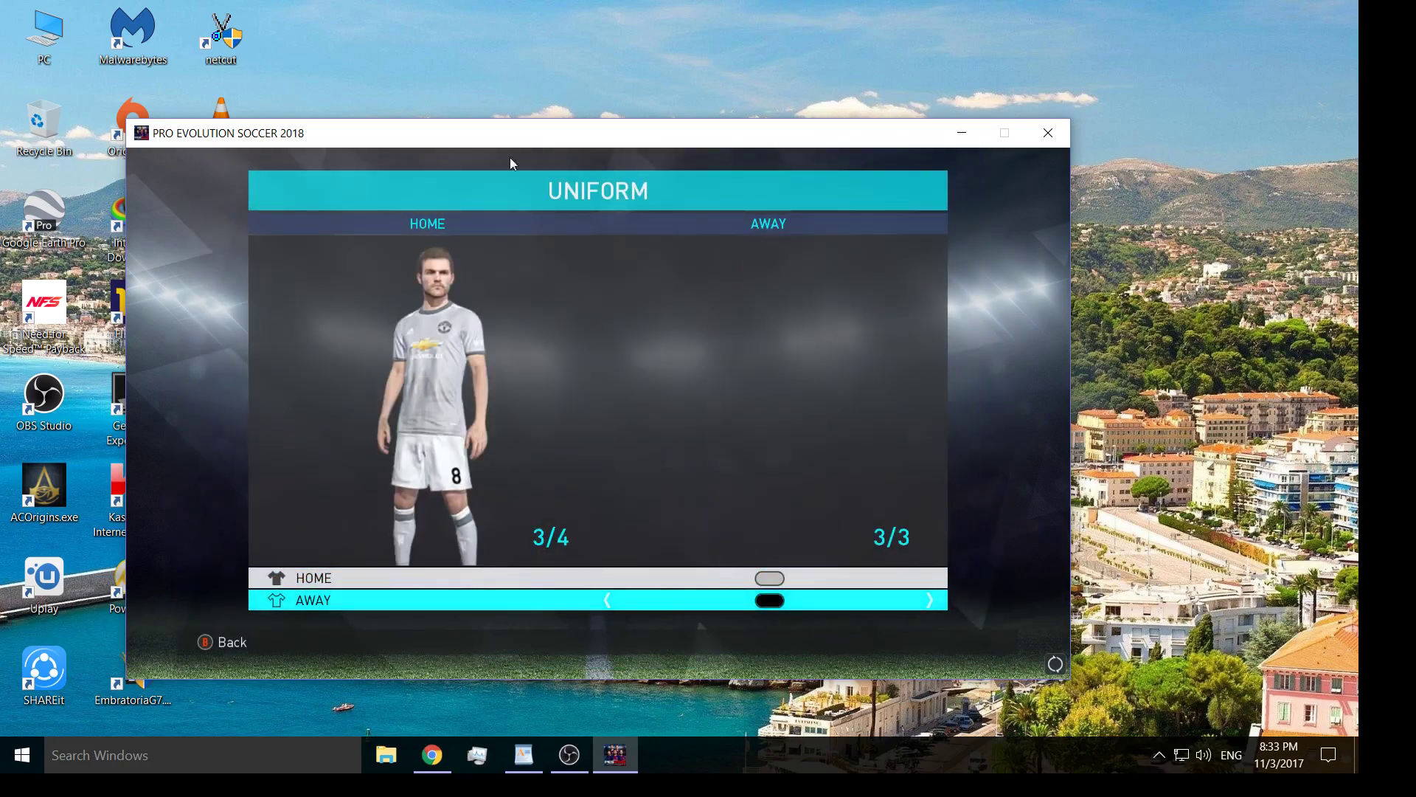
key(Left)
key(Left)
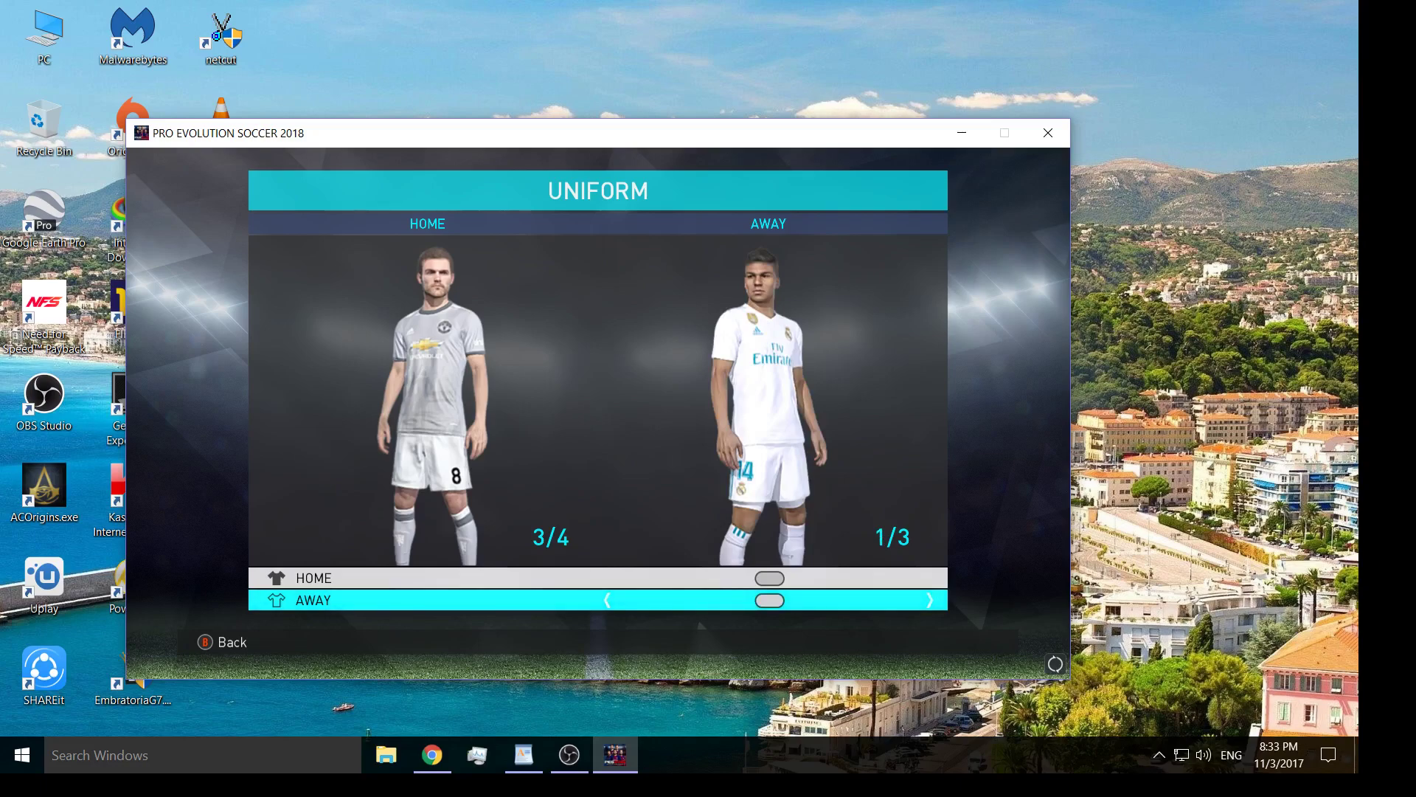
Step: Close the game, bring up the inro.txt notes in WordPad to read the closing lines, and minimize them
key(alt+F4)
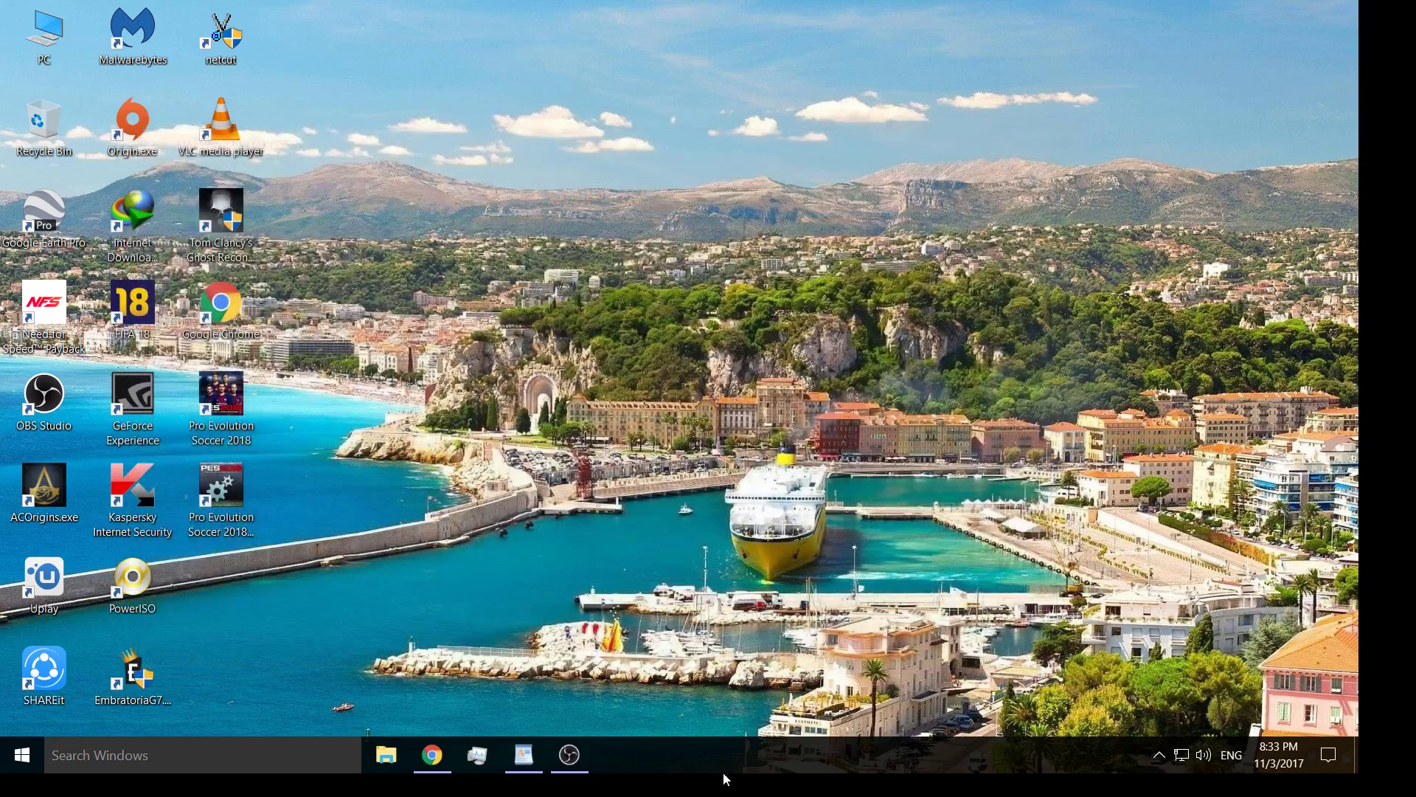
click(537, 746)
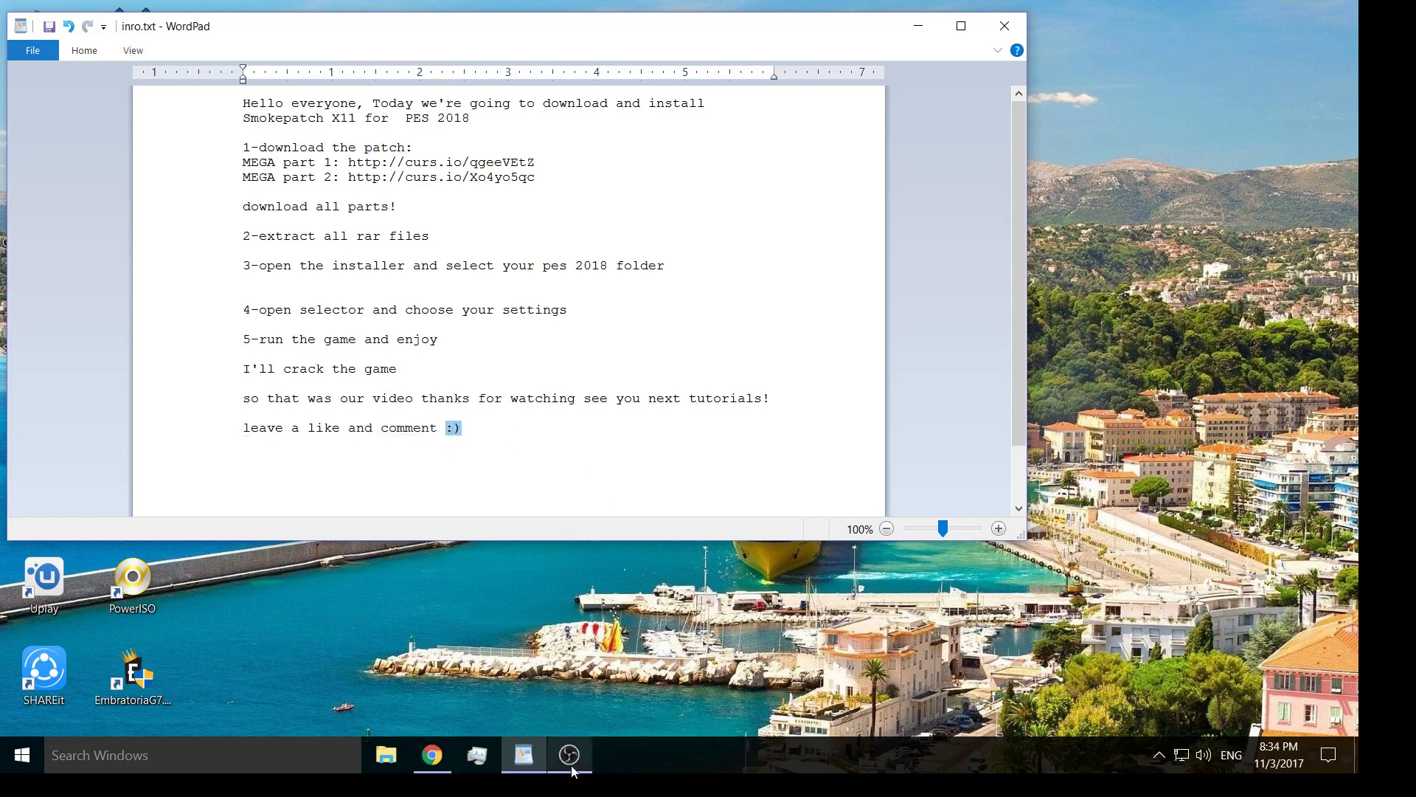
click(919, 26)
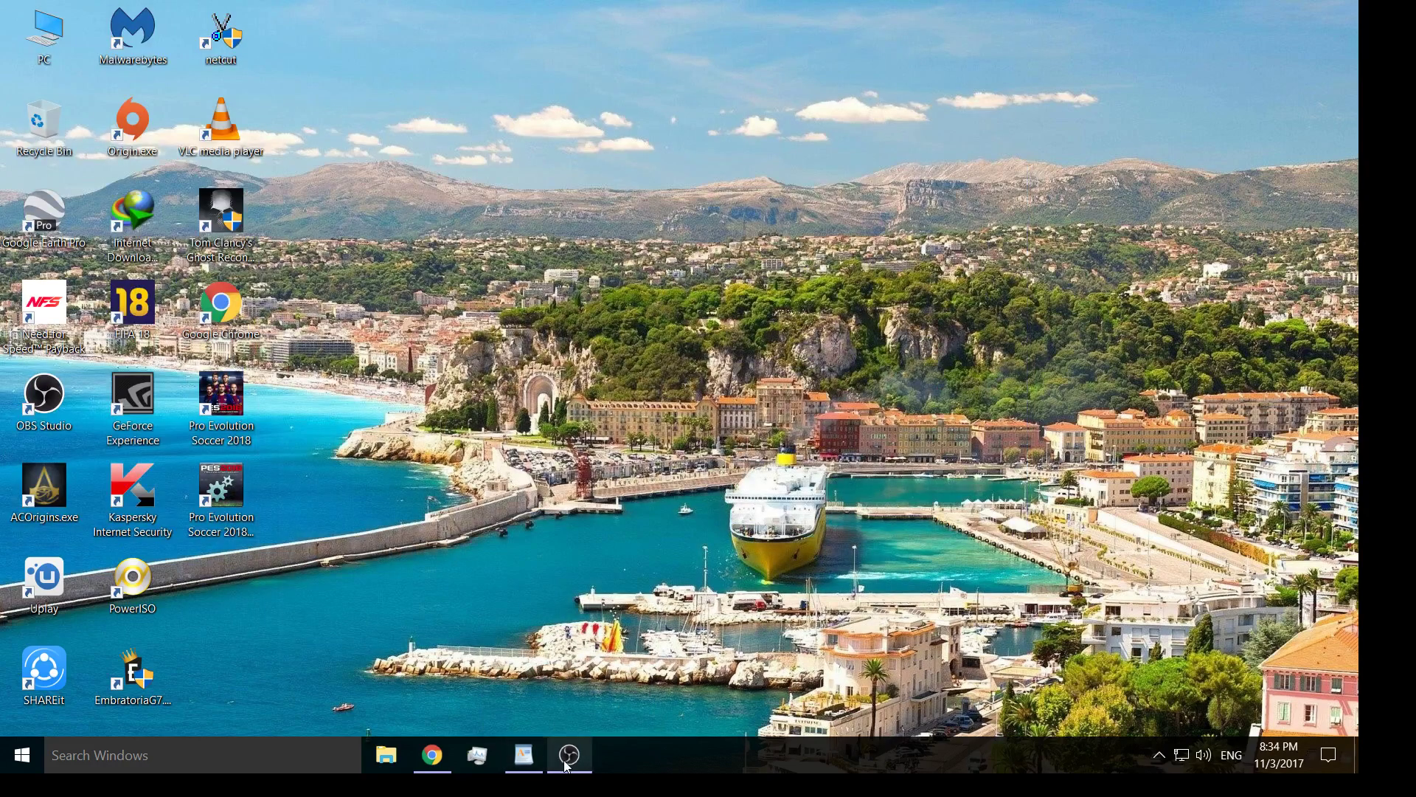